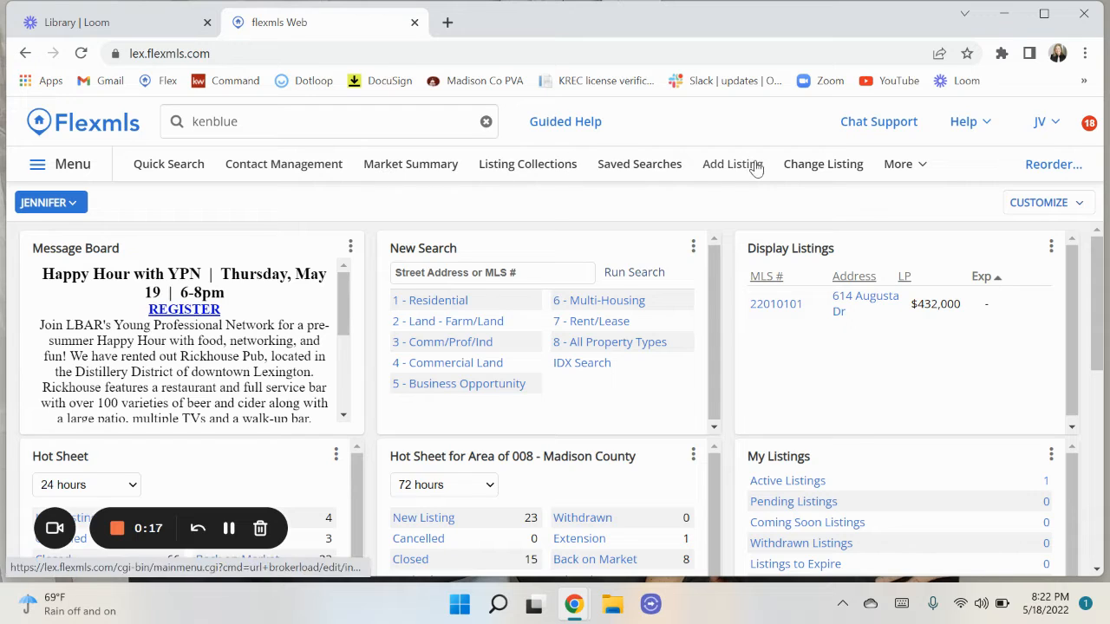
# Open the main navigation menu from the Flexmls dashboard.
pyautogui.click(73, 169)
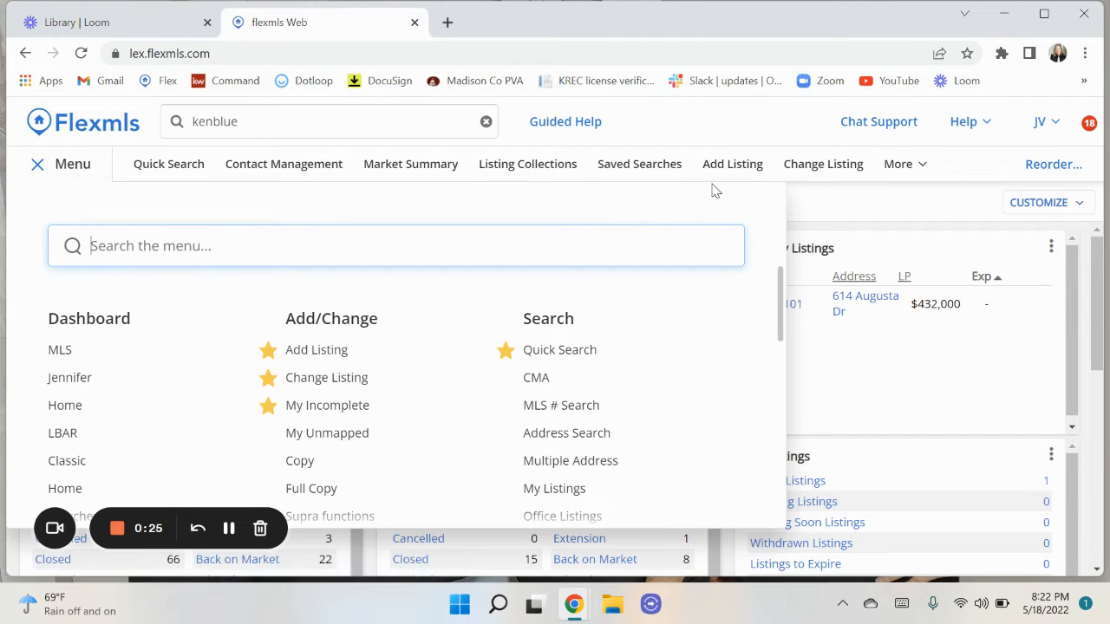
# Toggle the Add Listing favourite star off and back on, then start a new listing.
pyautogui.click(270, 354)
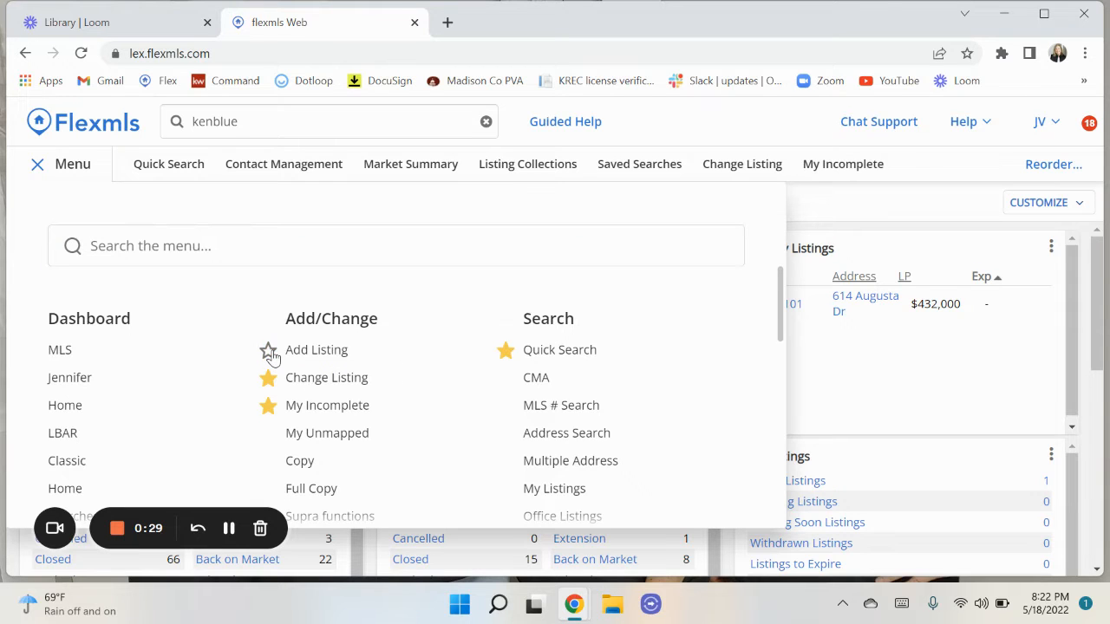
pyautogui.click(269, 352)
pyautogui.click(316, 350)
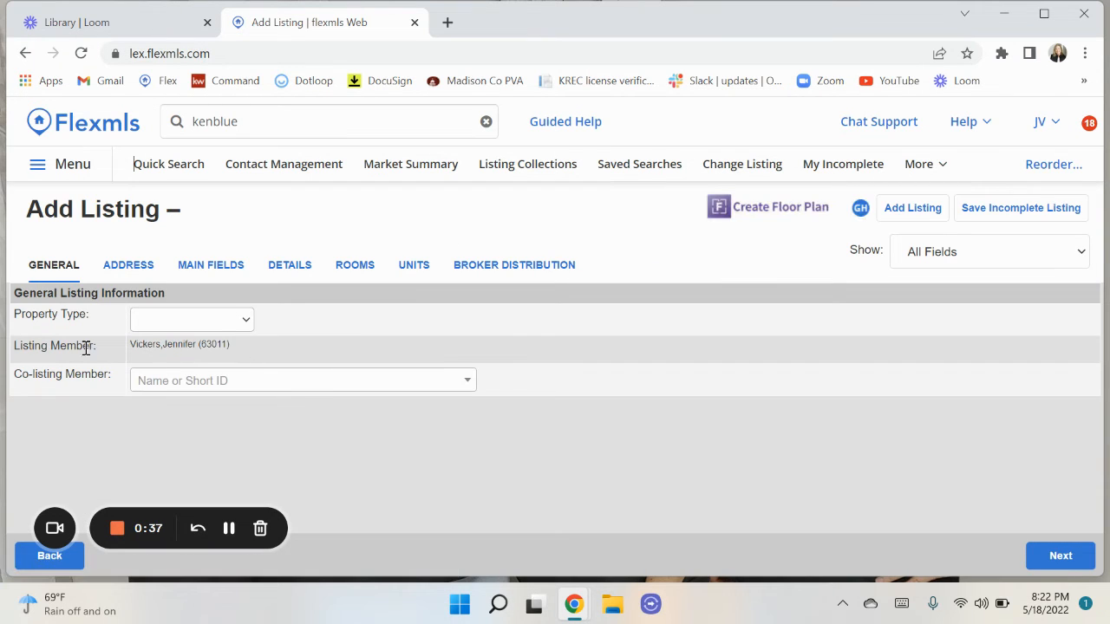
# Set the new listing's property type to Residential and move on to the address fields.
pyautogui.click(221, 324)
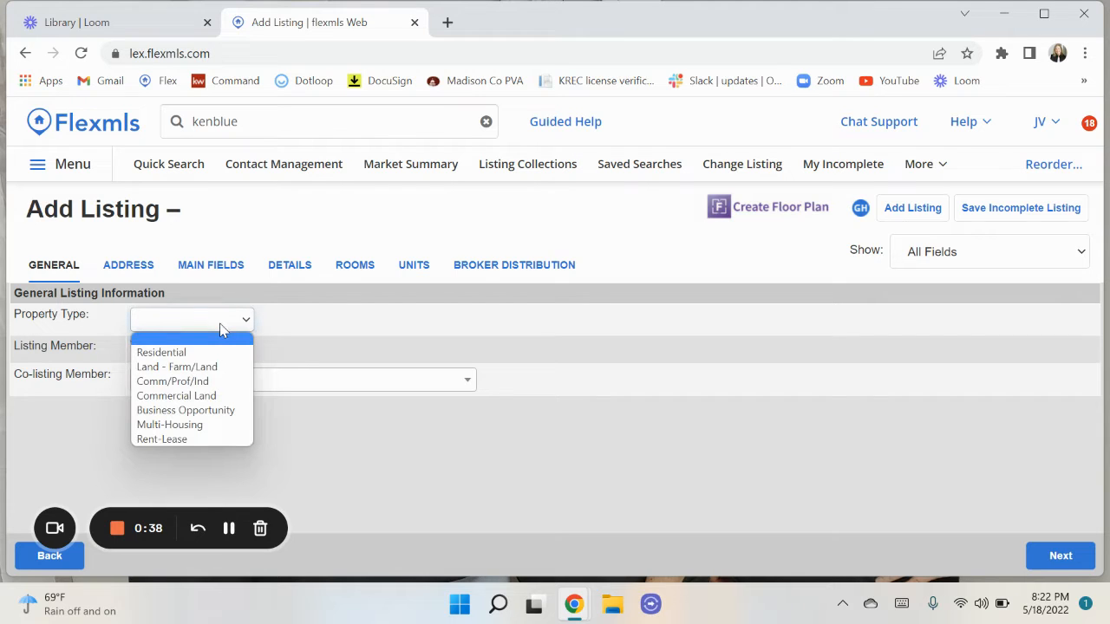
pyautogui.click(165, 354)
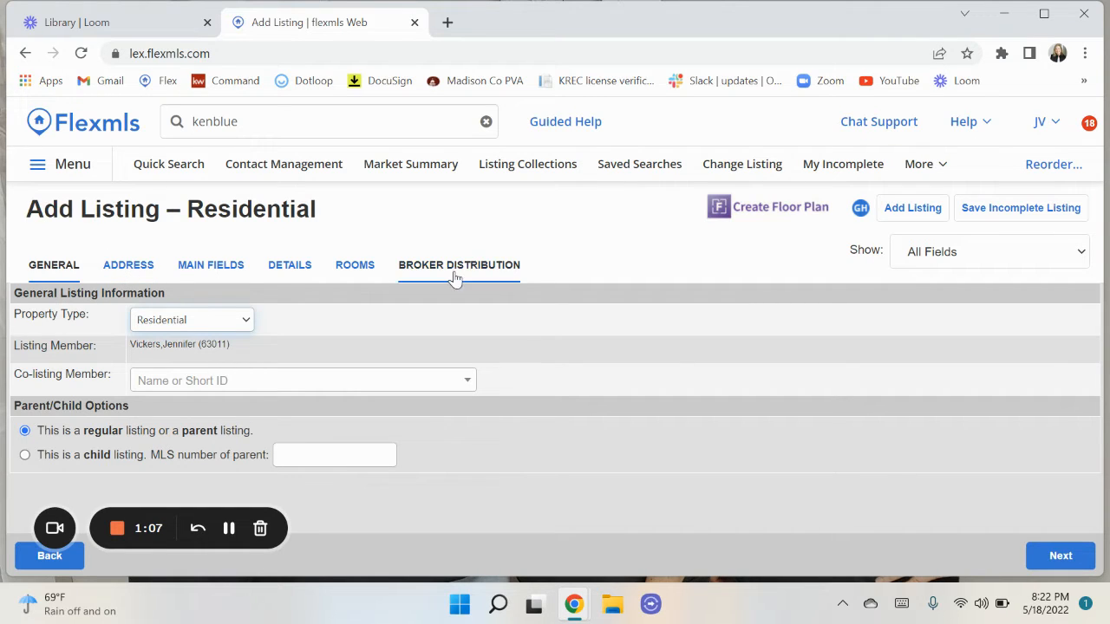
pyautogui.click(124, 269)
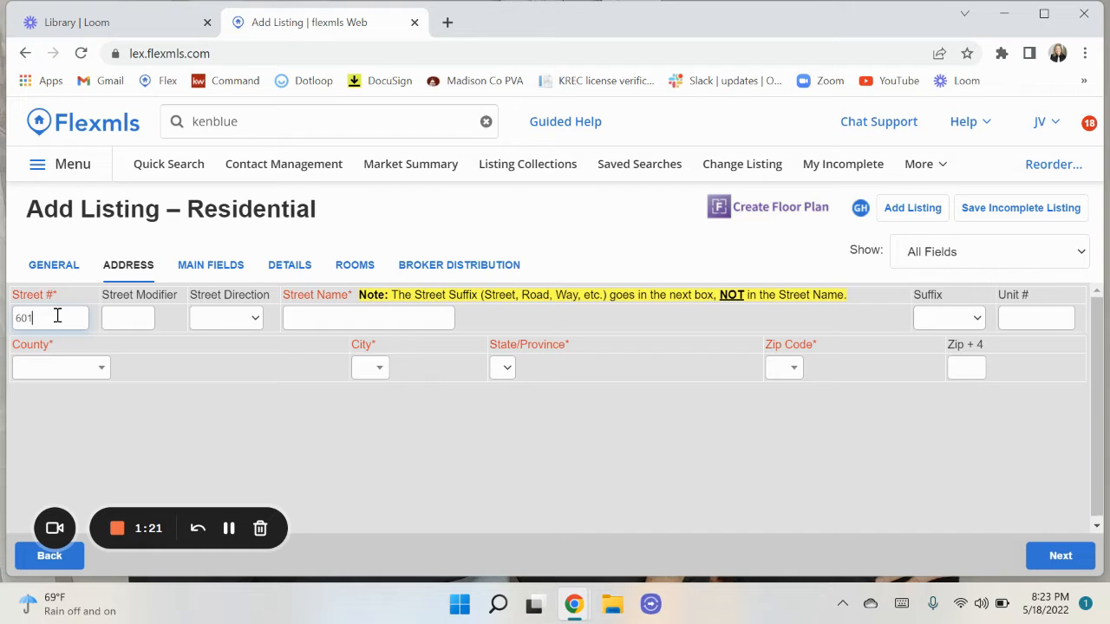
pyautogui.press('Tab')
pyautogui.press('Tab')
pyautogui.click(39, 316)
pyautogui.press('Tab')
pyautogui.press('Tab')
pyautogui.press('Tab')
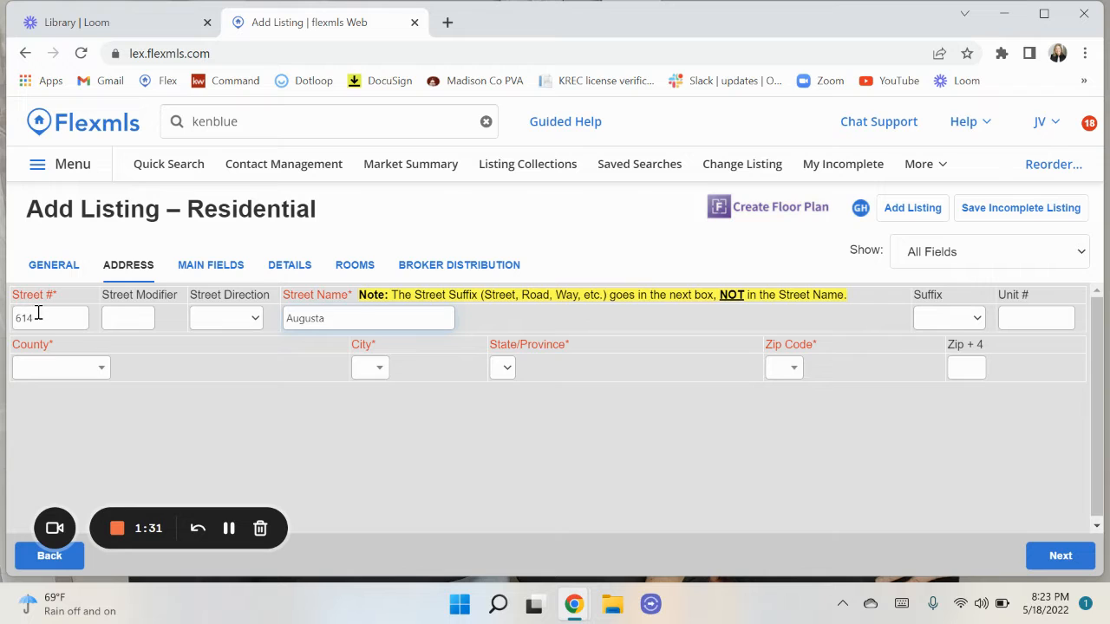
pyautogui.press('Tab')
pyautogui.press('d')
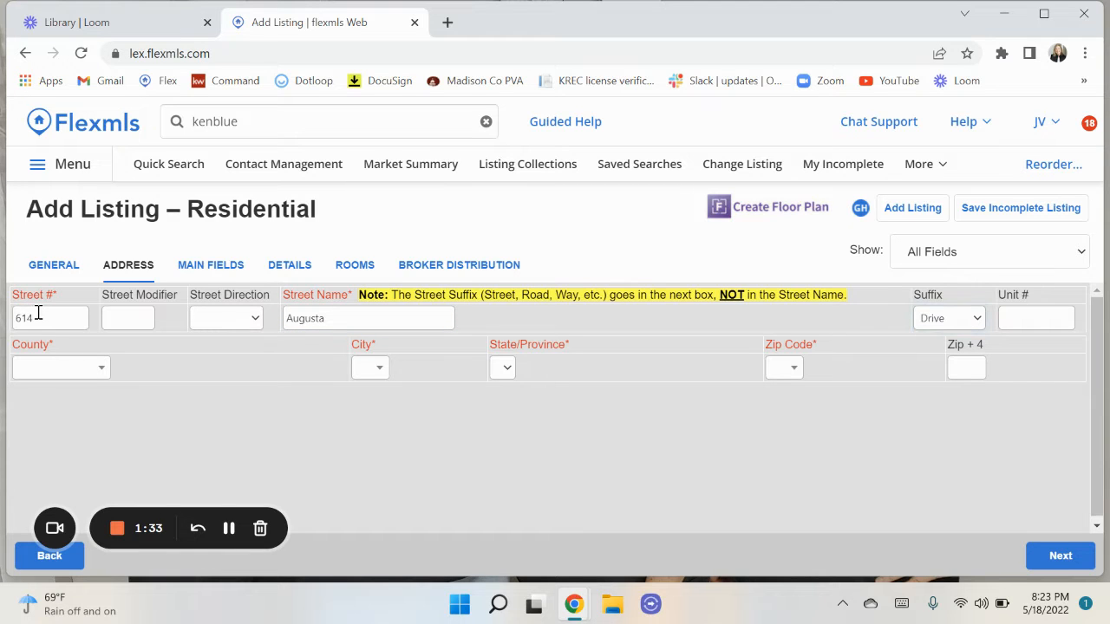
pyautogui.click(226, 320)
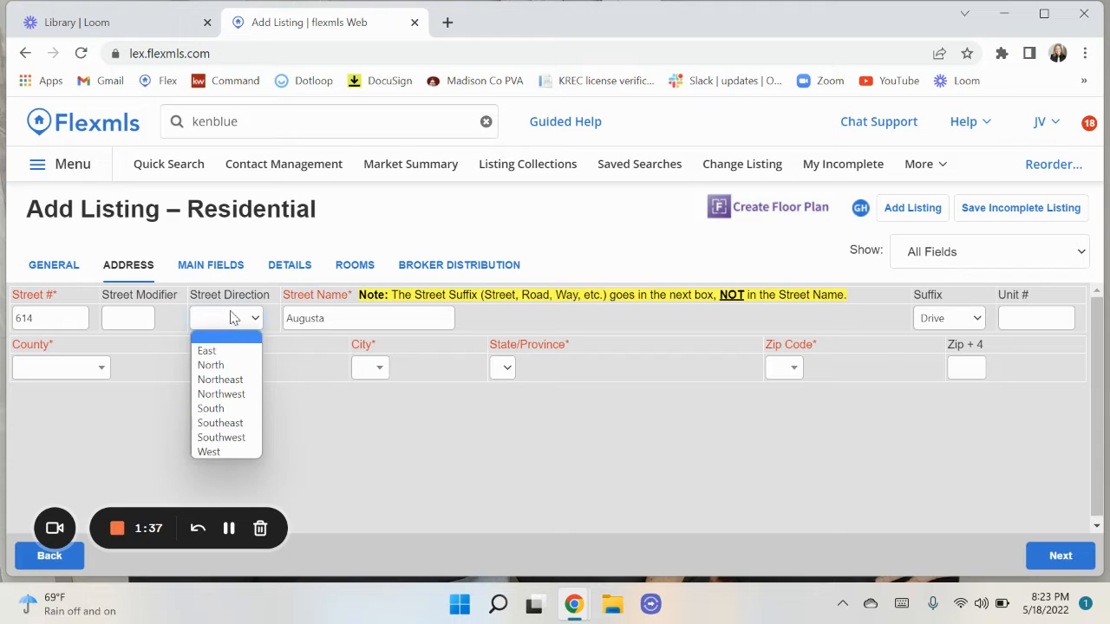
pyautogui.click(231, 317)
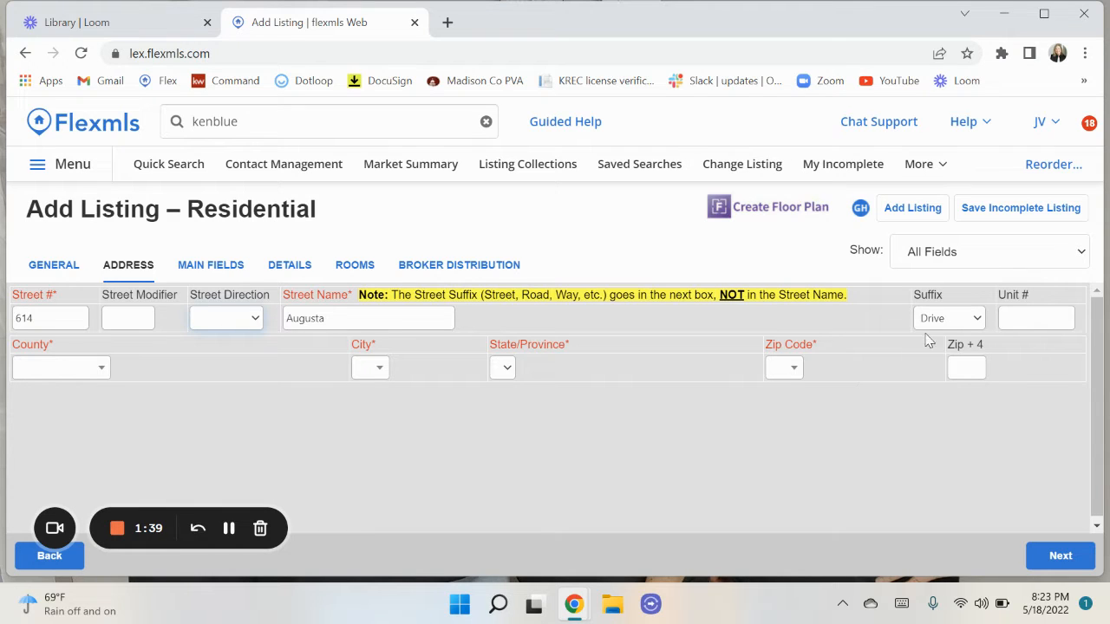
# Set county to Madison and city to Richmond so state KY and zip 40475 fill in.
pyautogui.click(30, 373)
pyautogui.write('Madison')
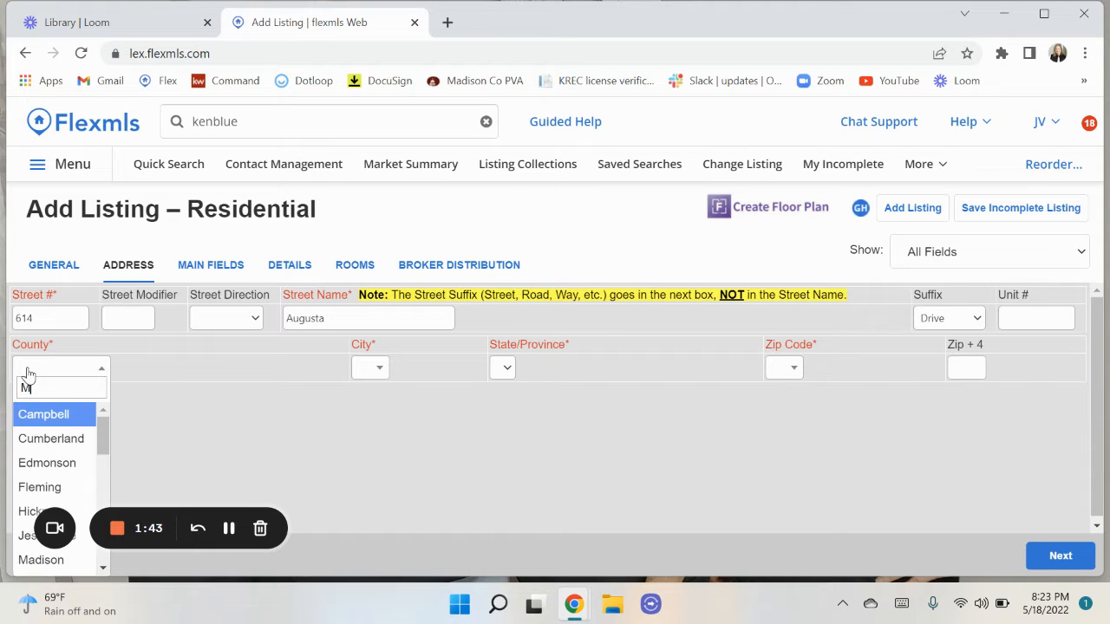
pyautogui.click(217, 400)
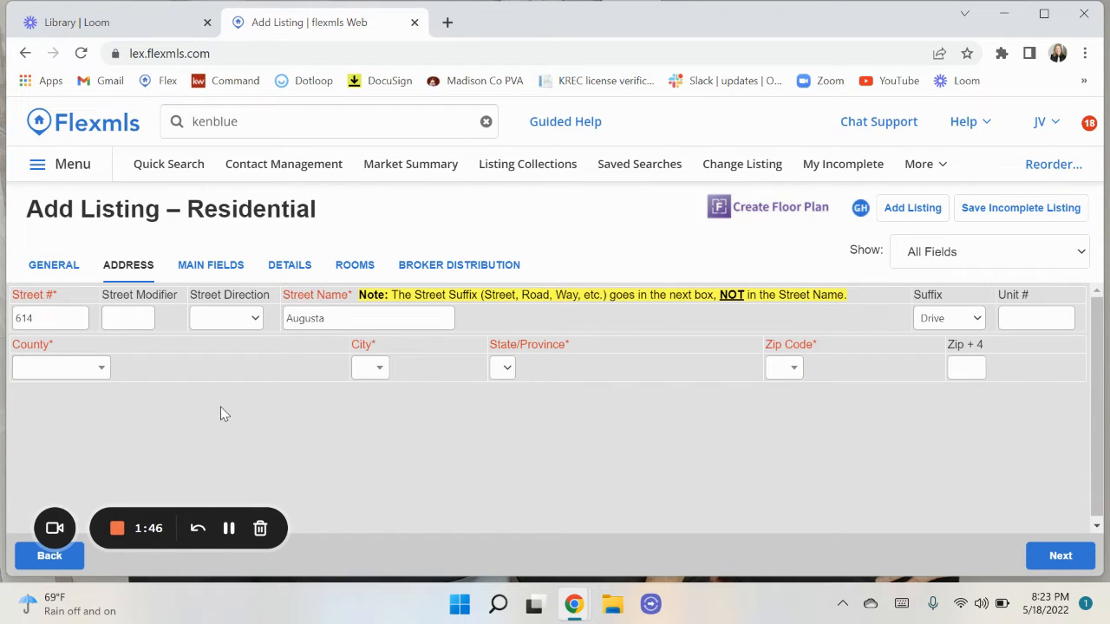
pyautogui.click(34, 369)
pyautogui.write('madison')
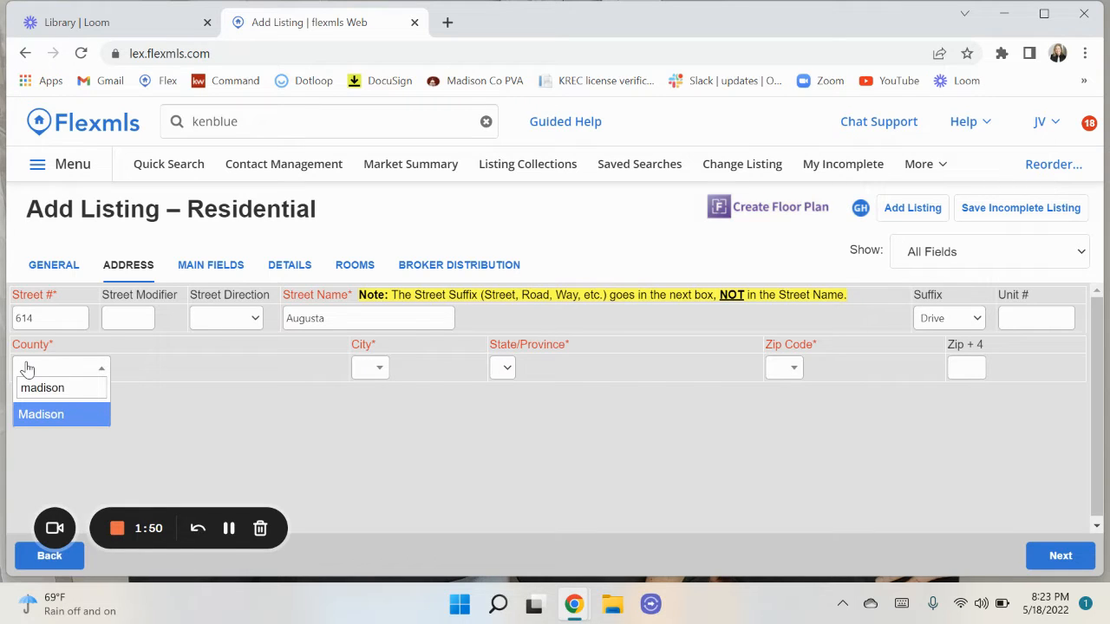
pyautogui.click(39, 414)
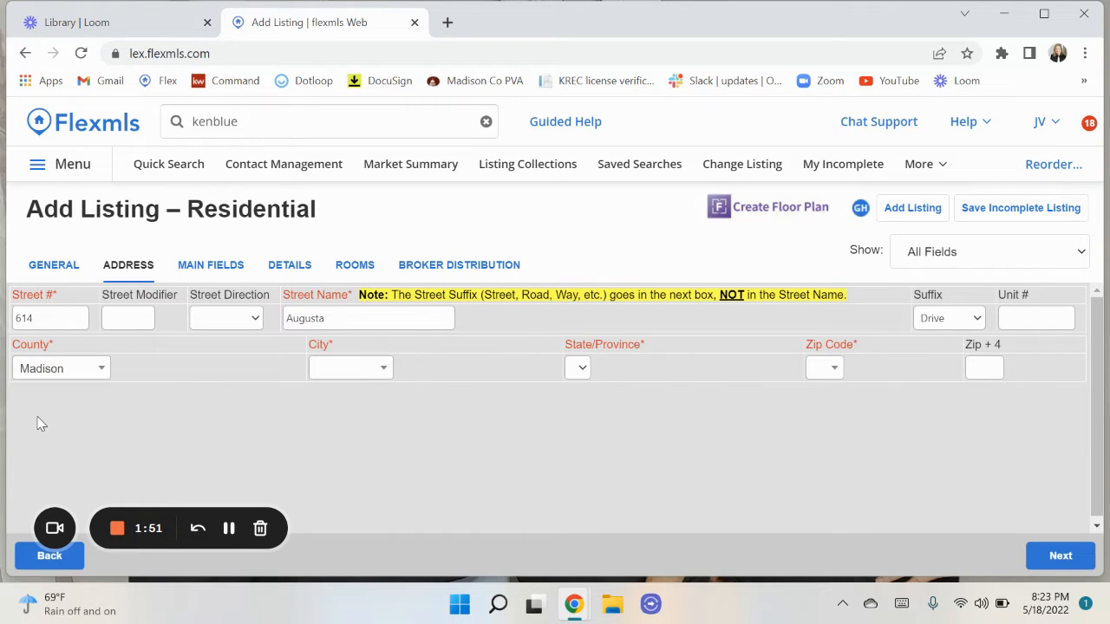
pyautogui.click(355, 376)
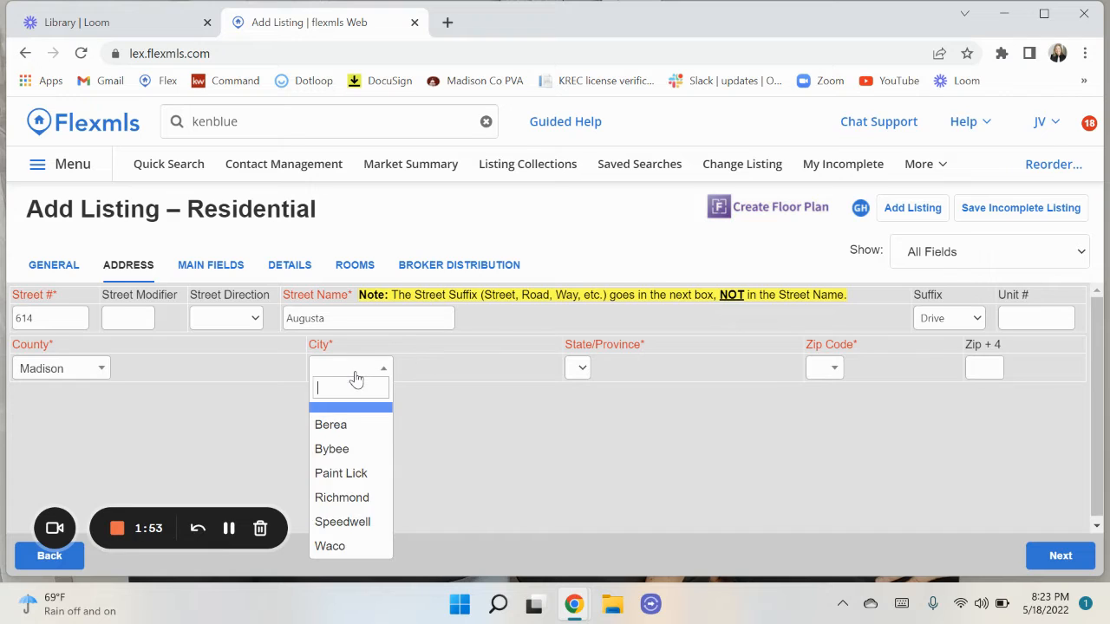
pyautogui.click(342, 498)
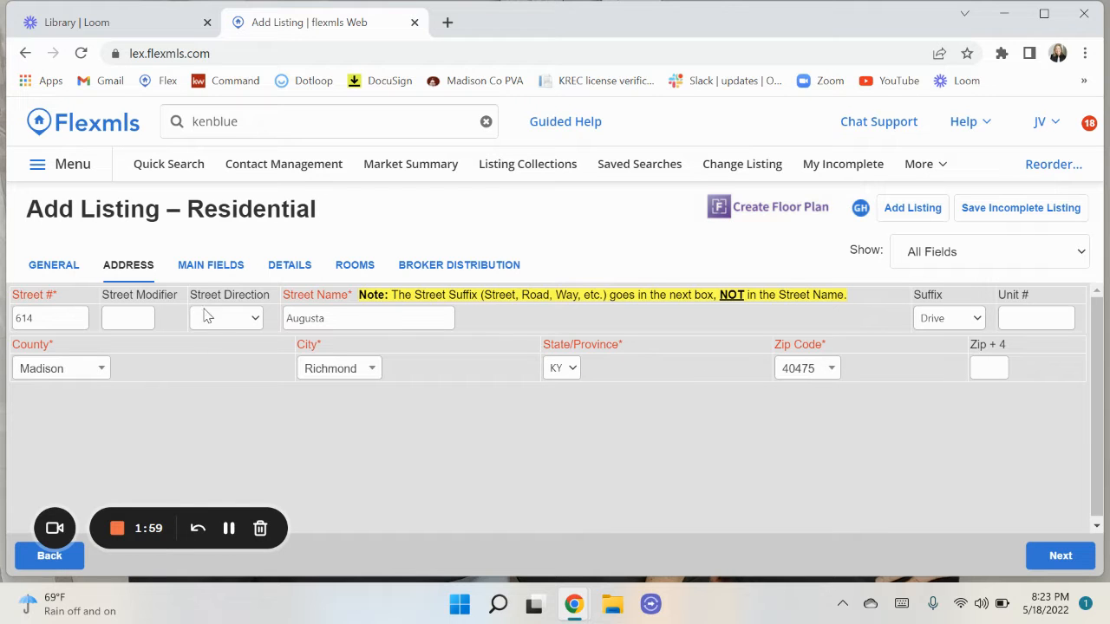
pyautogui.click(214, 267)
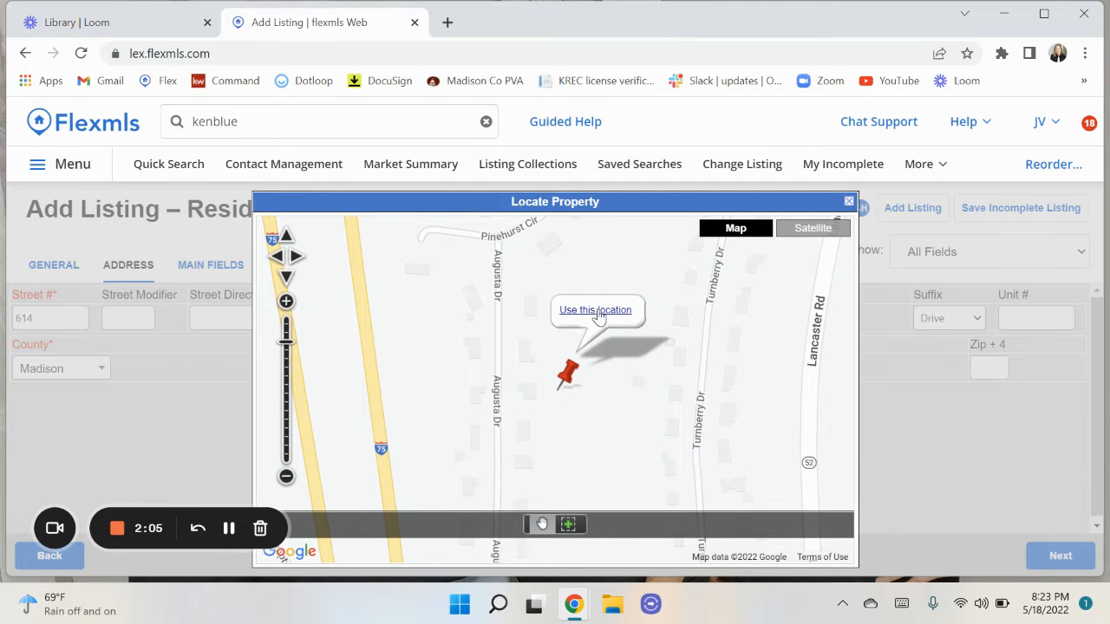
pyautogui.click(816, 232)
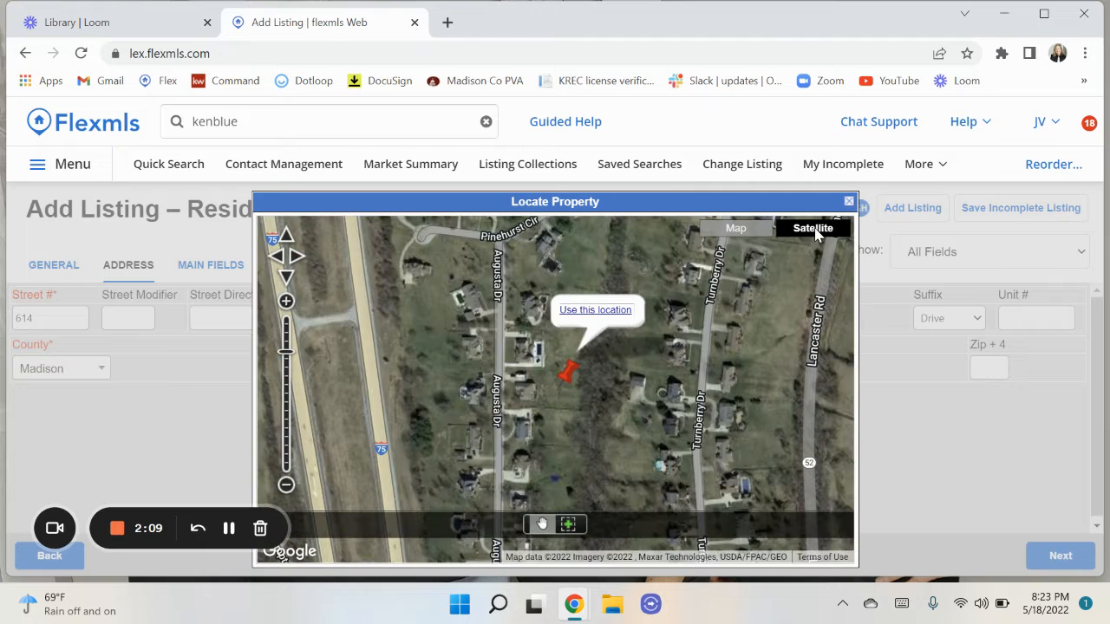
pyautogui.moveTo(572, 371); pyautogui.dragTo(535, 369)
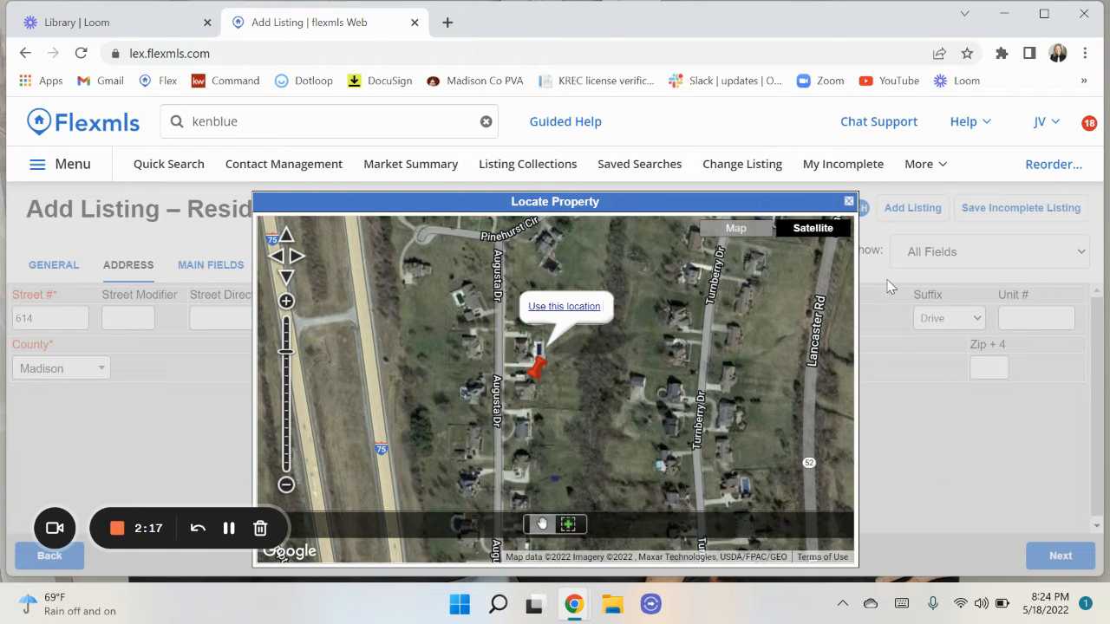
pyautogui.click(591, 309)
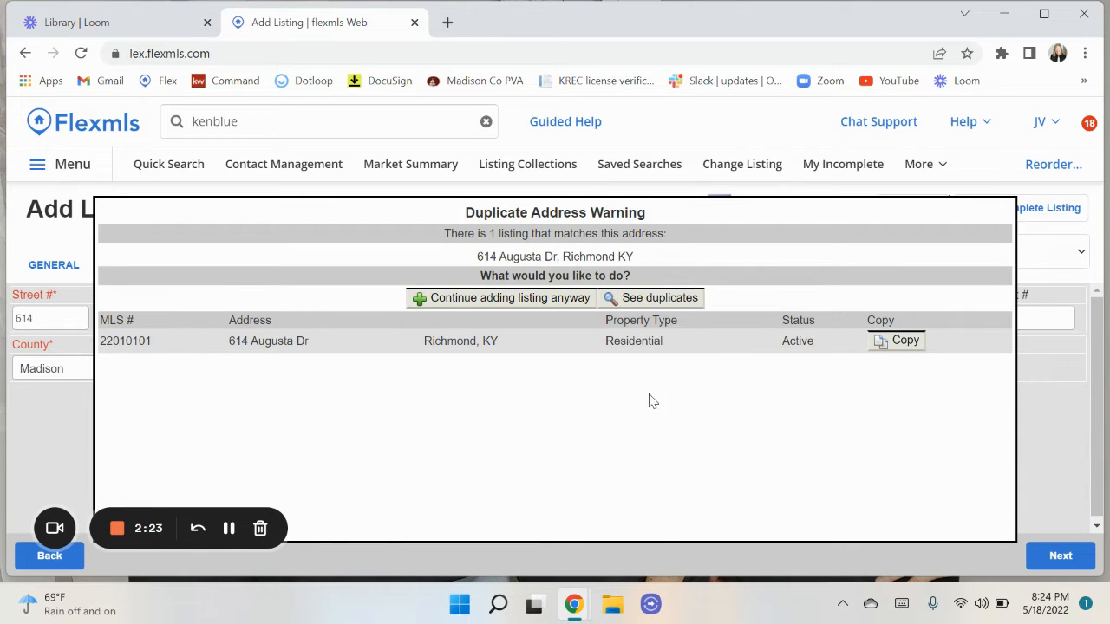
pyautogui.click(524, 302)
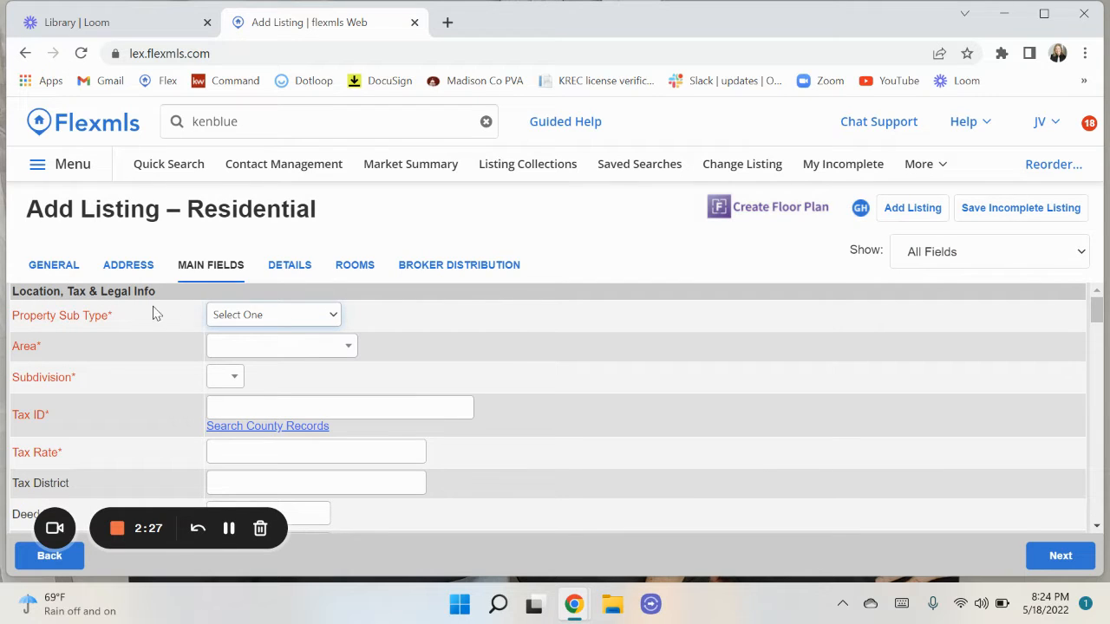
# Choose Single Family Residence as the property sub type and 008 - Madison County as the area.
pyautogui.click(290, 321)
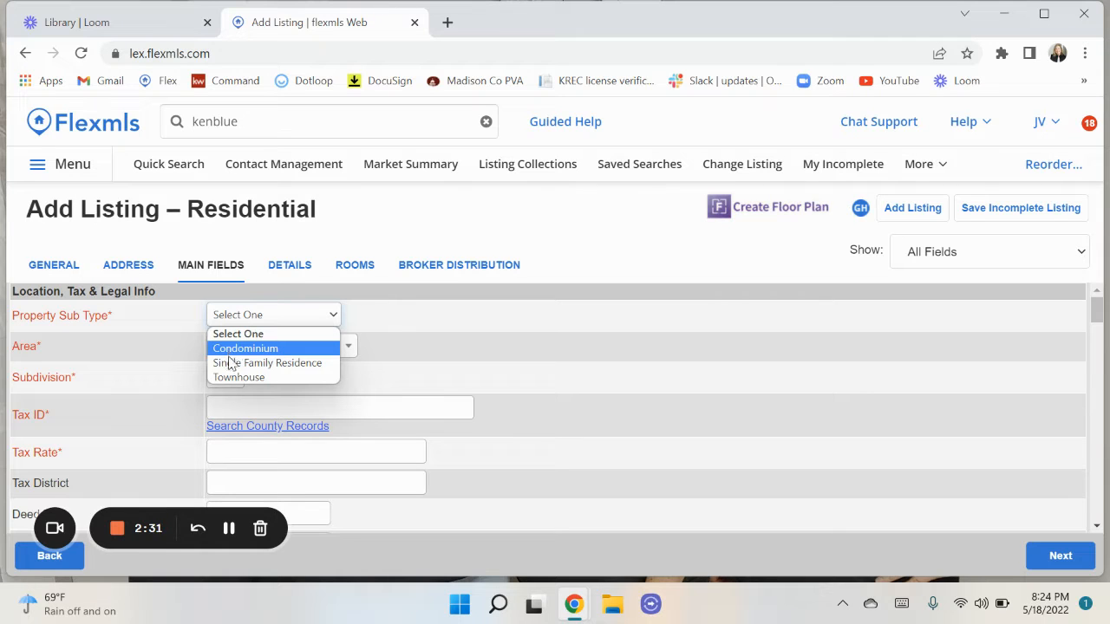
pyautogui.click(239, 363)
pyautogui.click(288, 351)
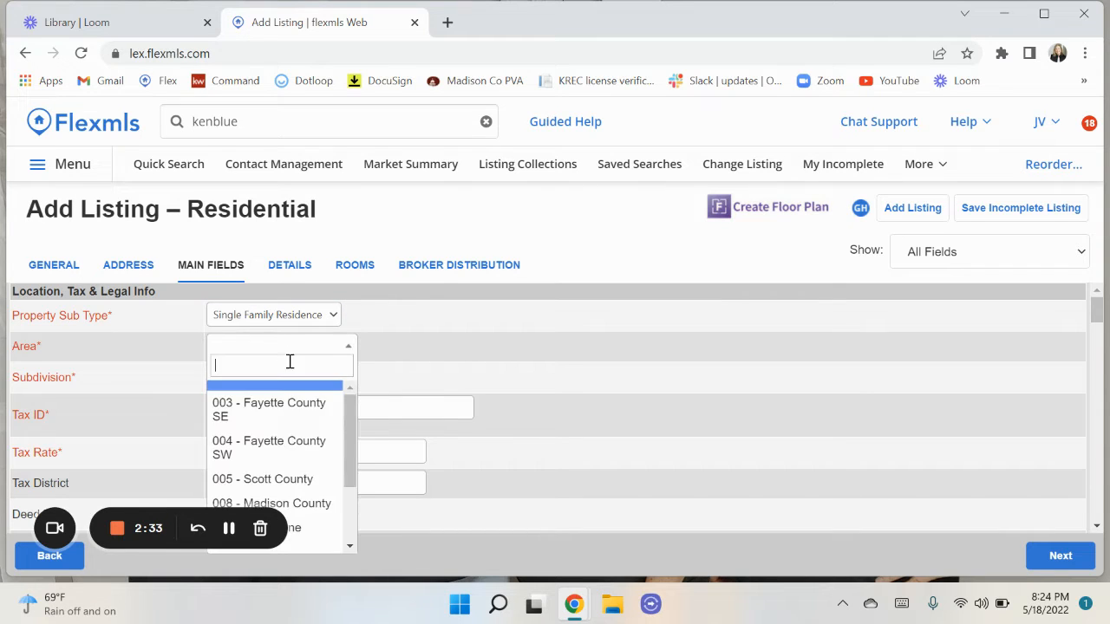
pyautogui.scroll(-1, 292, 460)
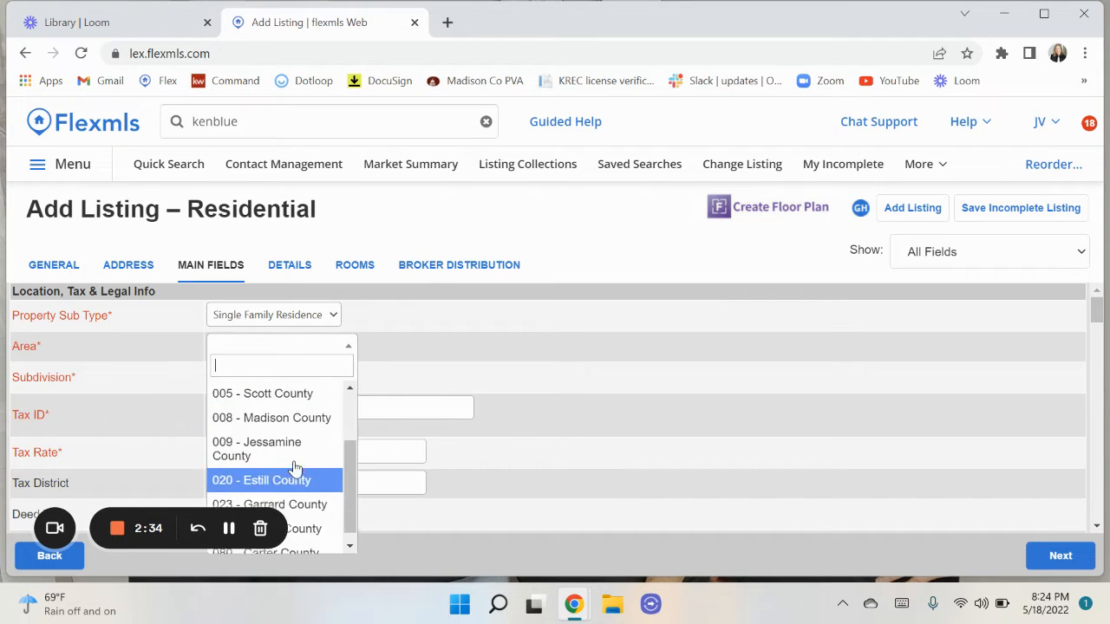
pyautogui.click(287, 408)
pyautogui.scroll(-2, 534, 431)
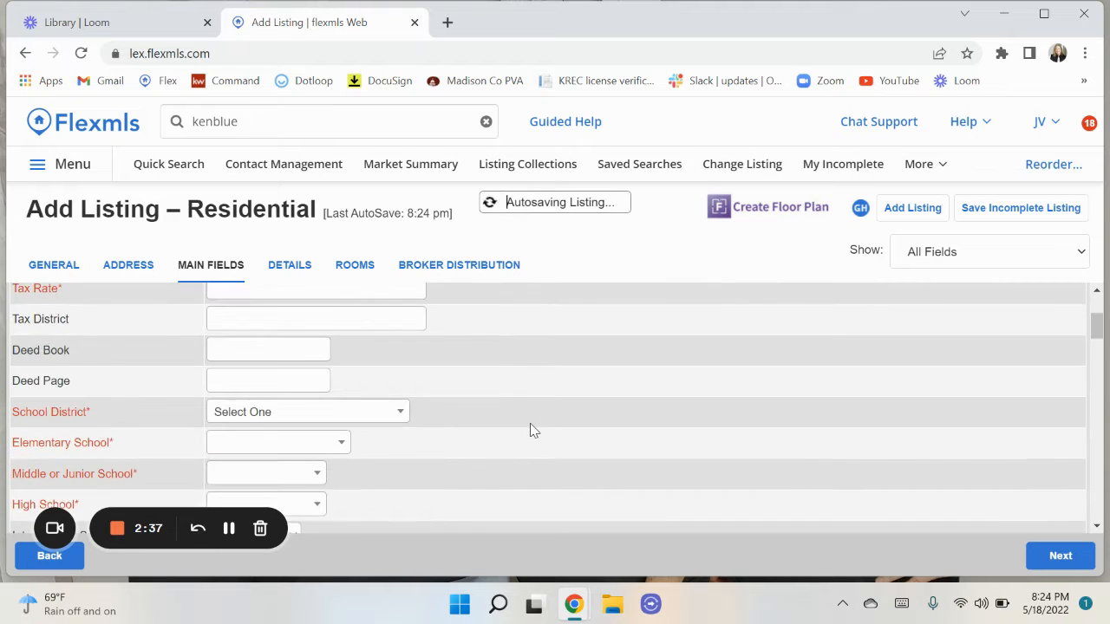
pyautogui.scroll(1, 534, 431)
pyautogui.scroll(1, 532, 428)
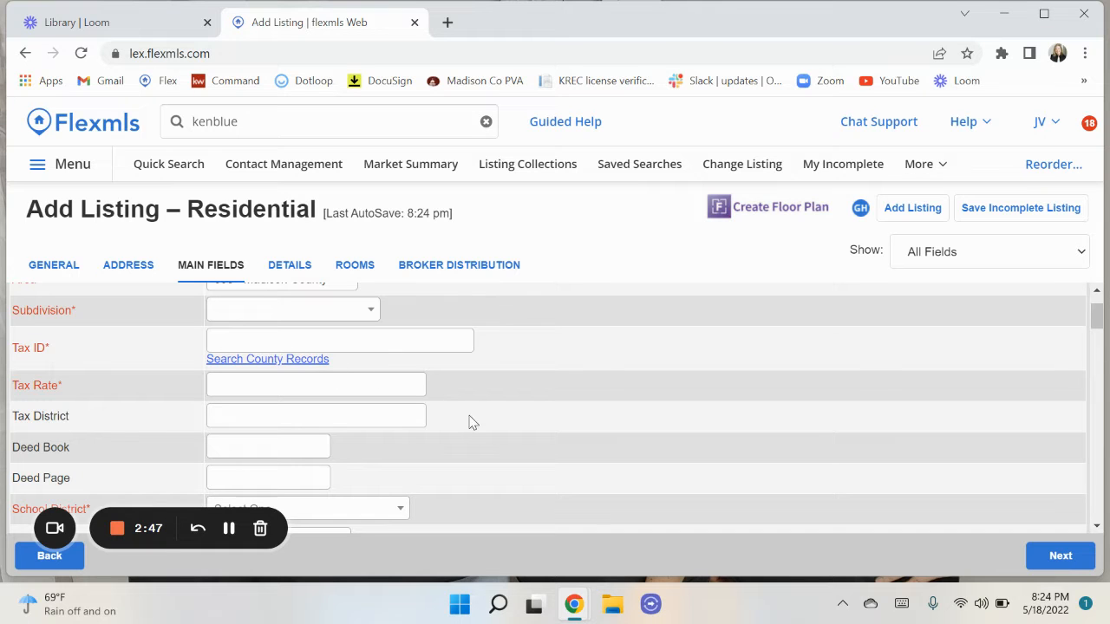
pyautogui.scroll(-1, 478, 436)
pyautogui.scroll(2, 483, 436)
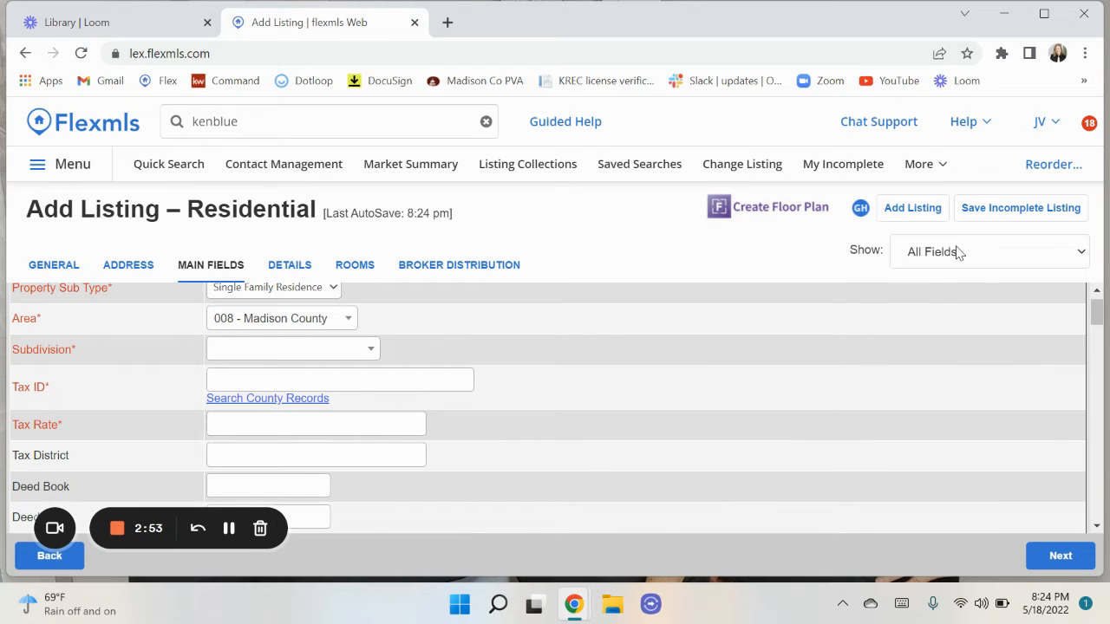
pyautogui.click(959, 252)
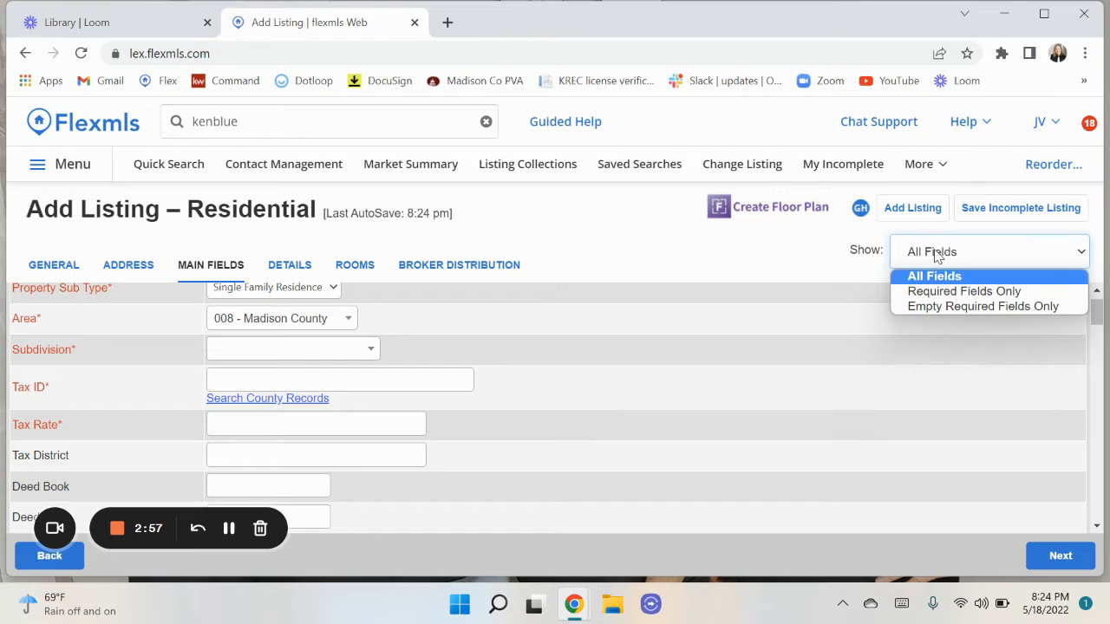
pyautogui.click(935, 252)
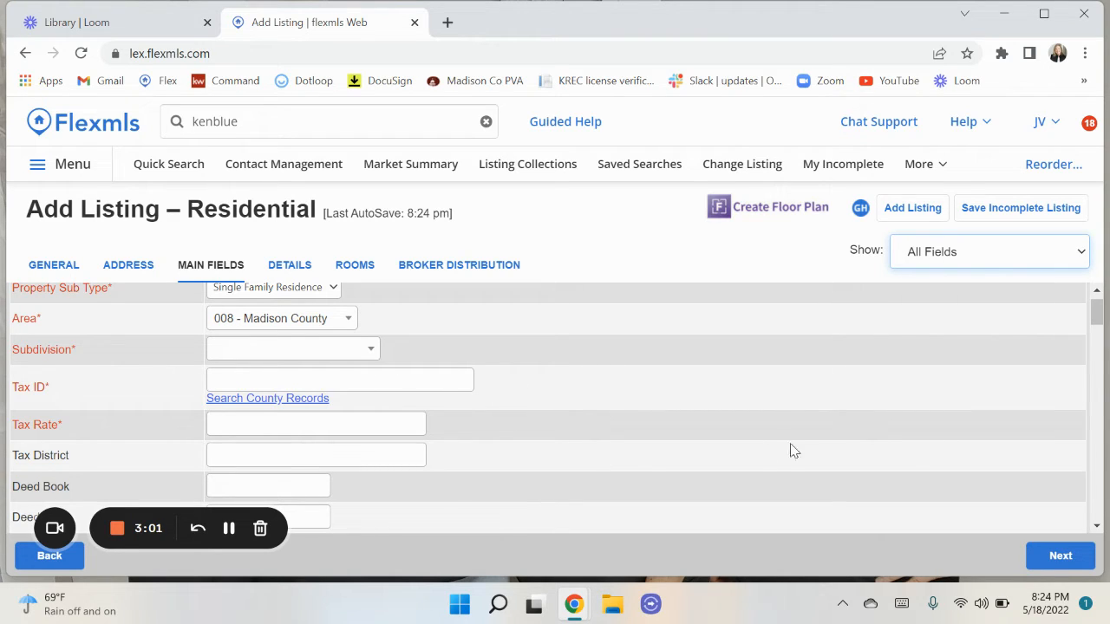
pyautogui.click(992, 254)
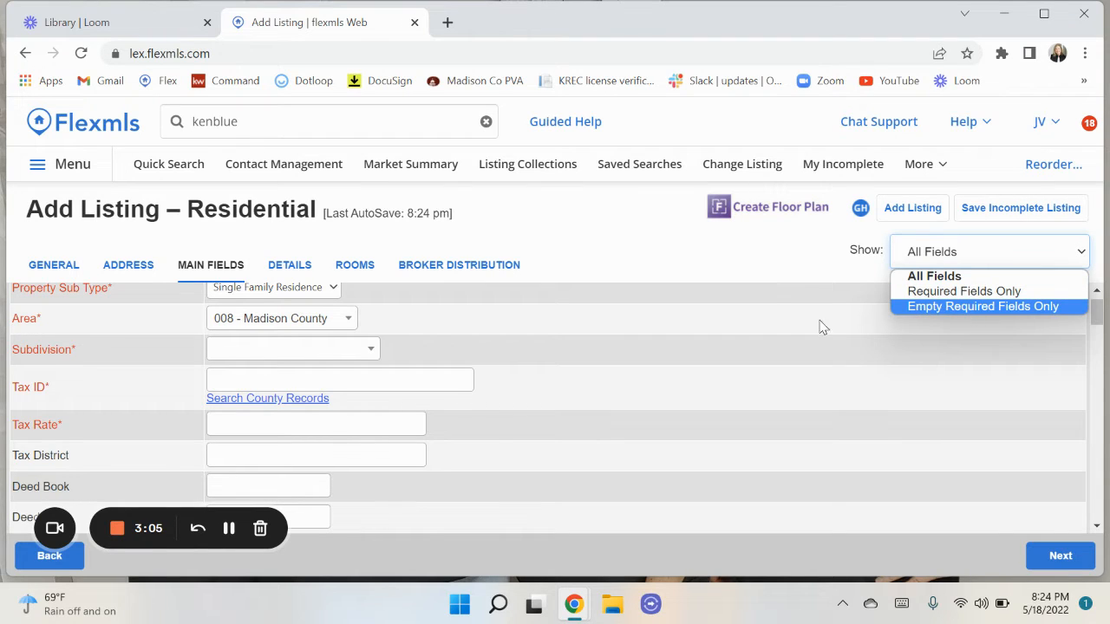
pyautogui.click(711, 377)
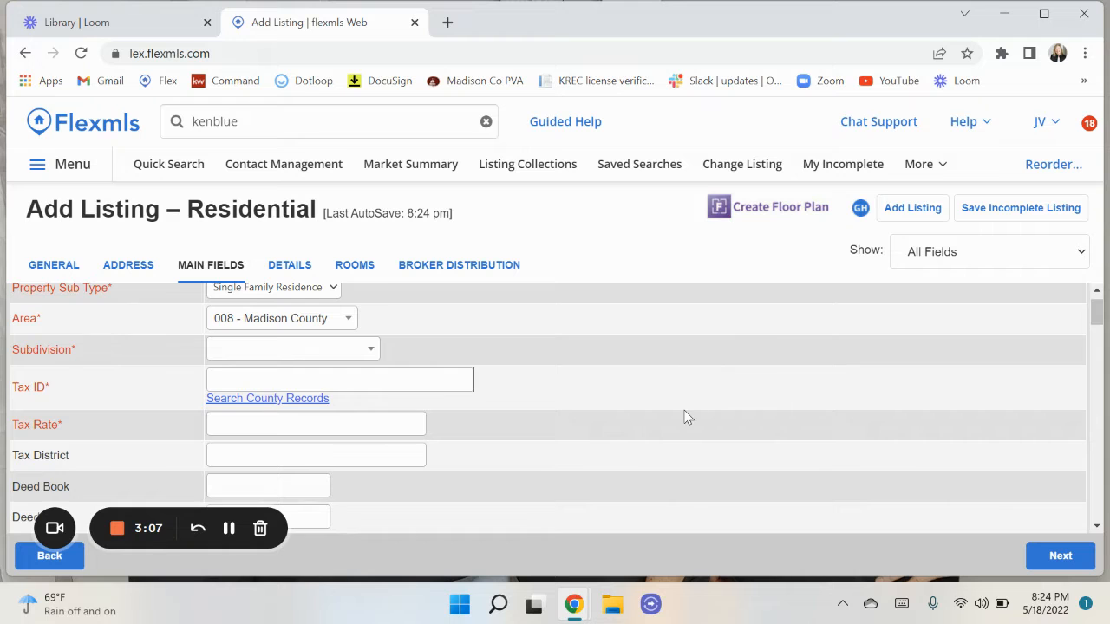
pyautogui.scroll(-3, 686, 416)
pyautogui.scroll(-3, 686, 417)
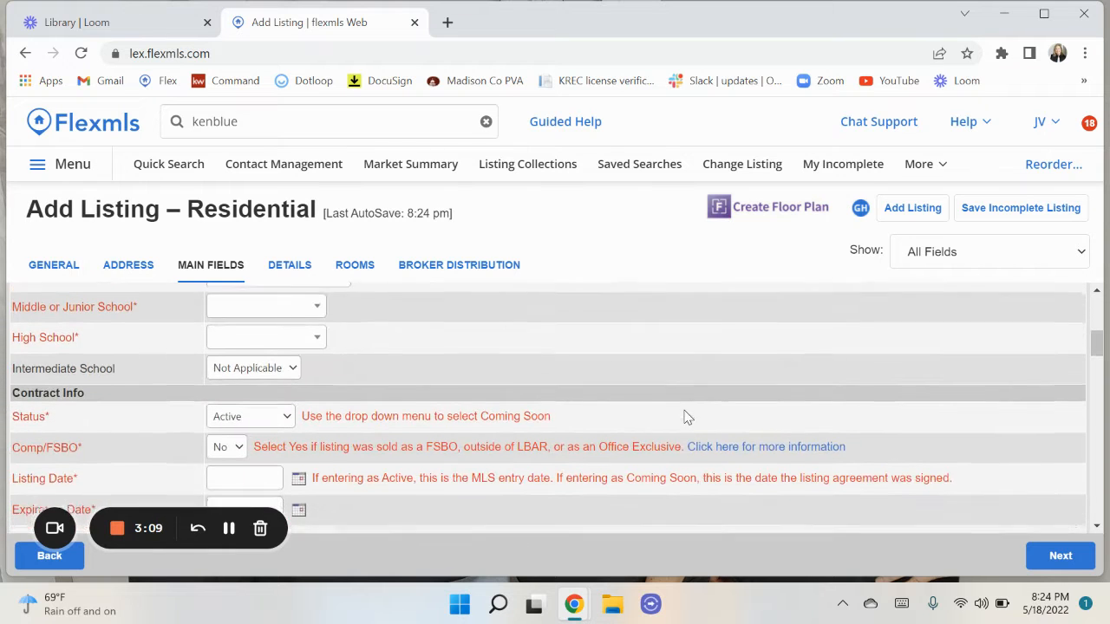
pyautogui.scroll(-2, 686, 416)
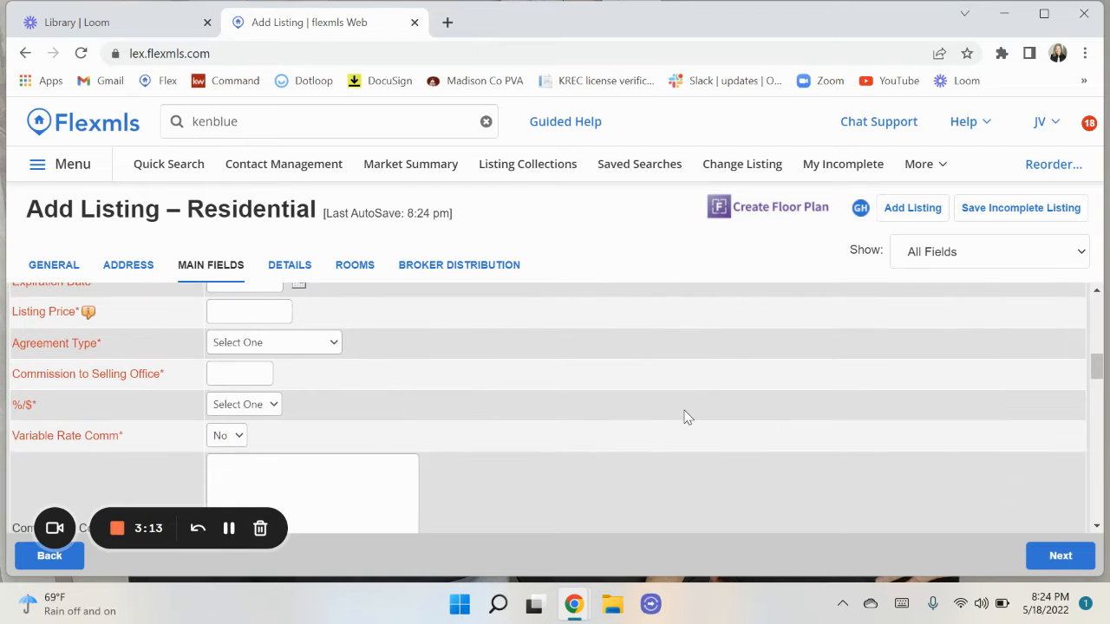
pyautogui.scroll(-1, 686, 416)
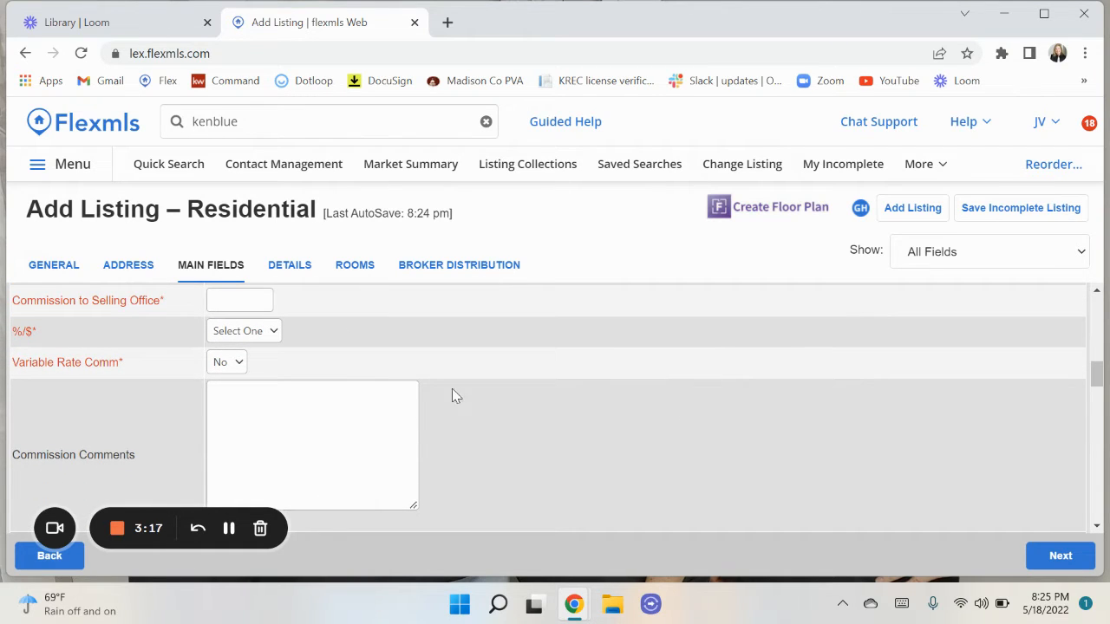
pyautogui.scroll(-1, 477, 390)
pyautogui.scroll(1, 477, 387)
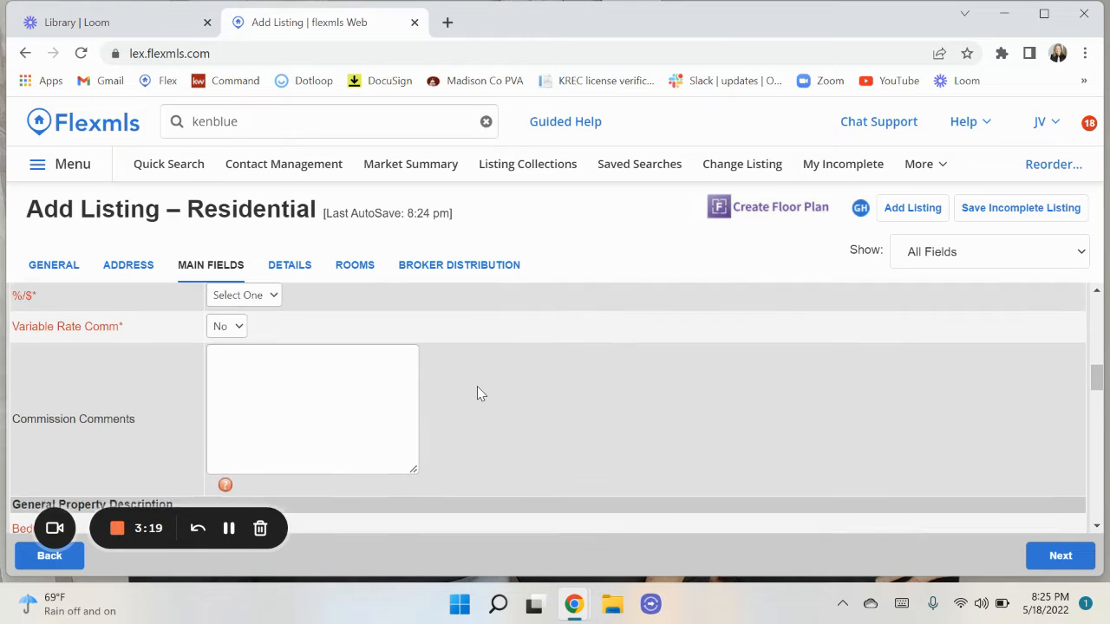
pyautogui.scroll(-1, 477, 387)
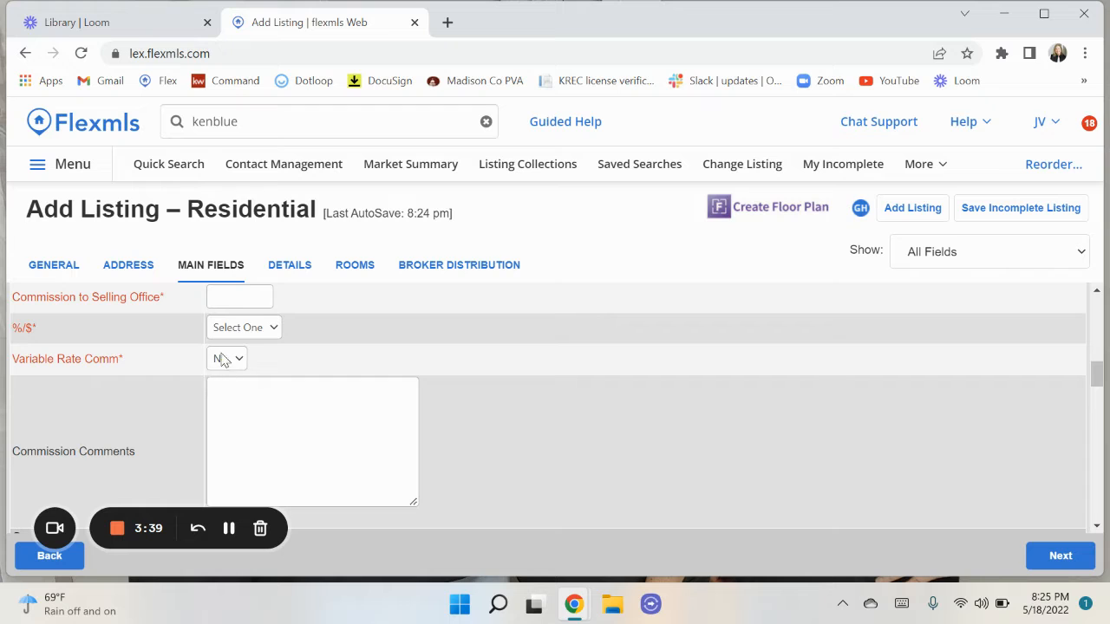
pyautogui.scroll(-1, 420, 438)
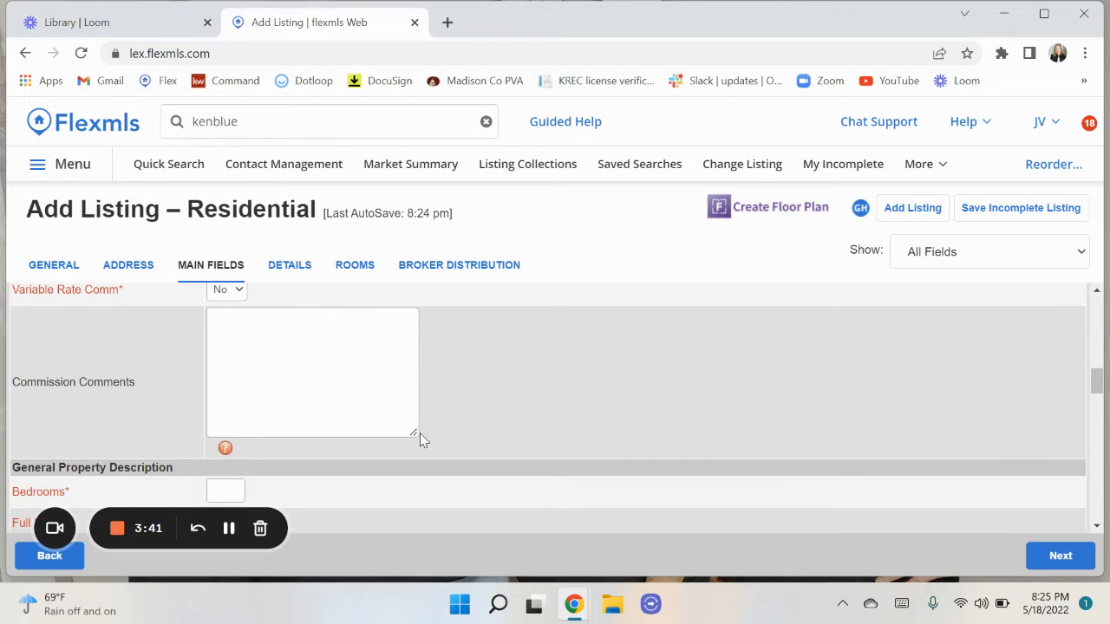
pyautogui.click(225, 451)
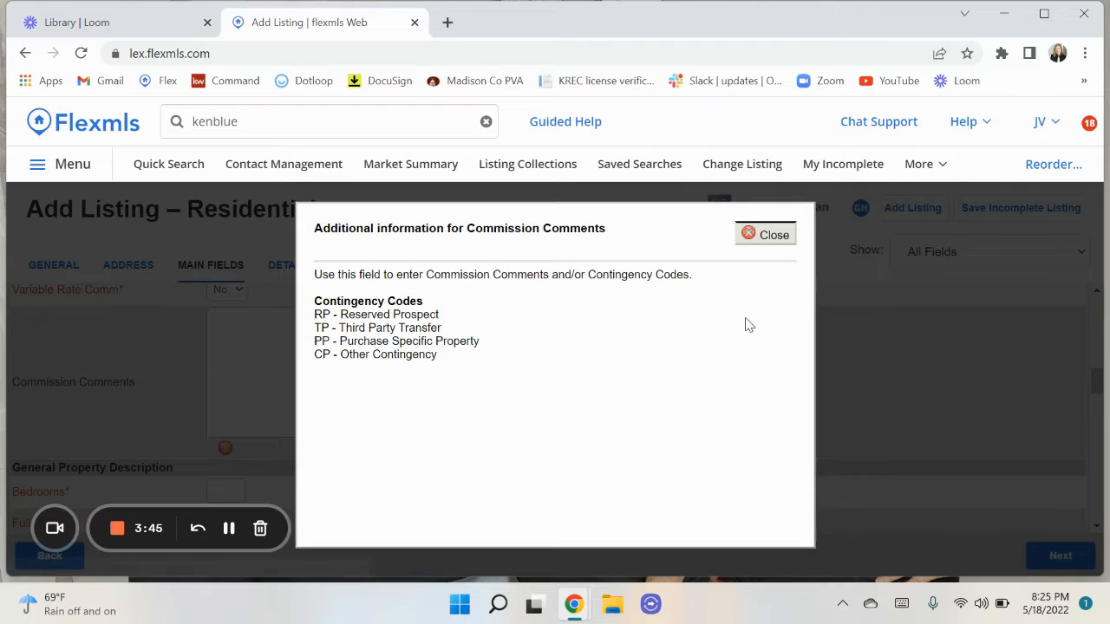
pyautogui.click(774, 235)
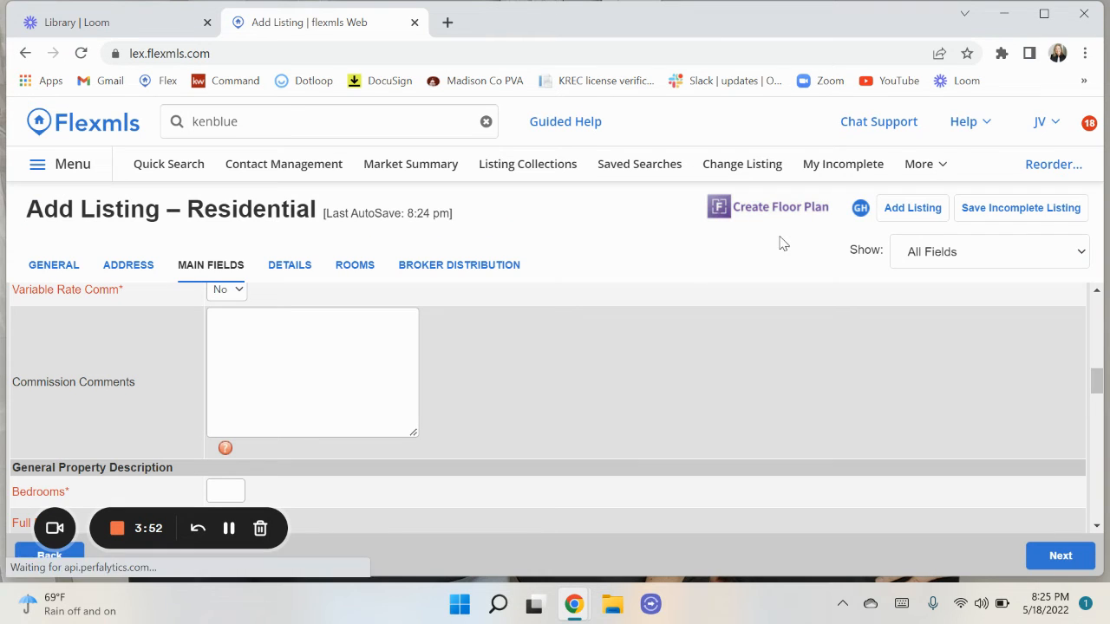
pyautogui.click(215, 374)
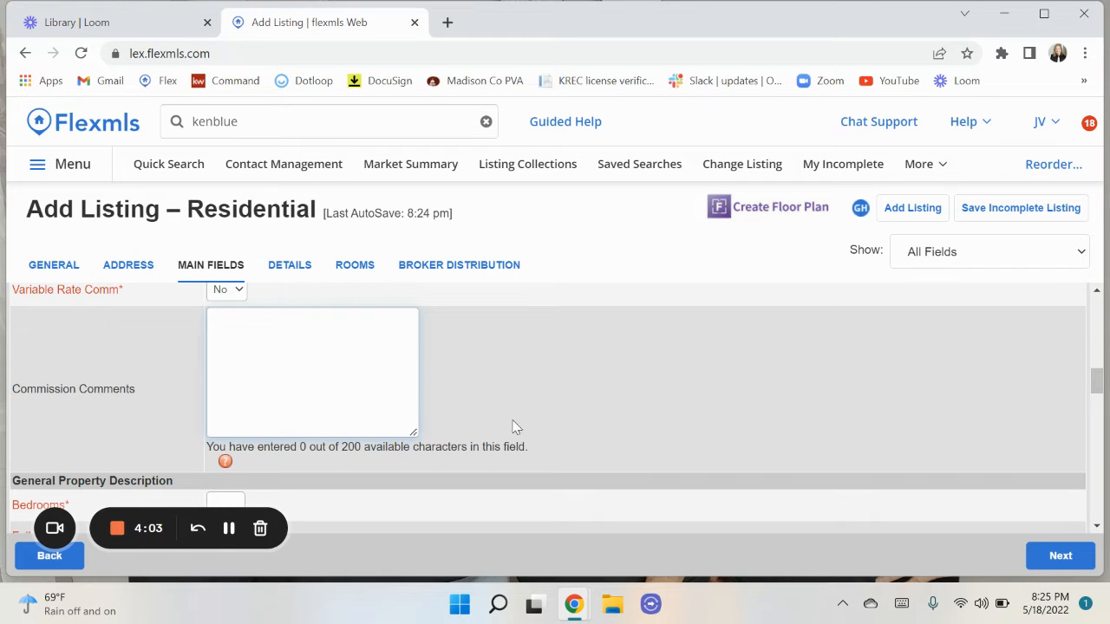
pyautogui.scroll(-3, 514, 429)
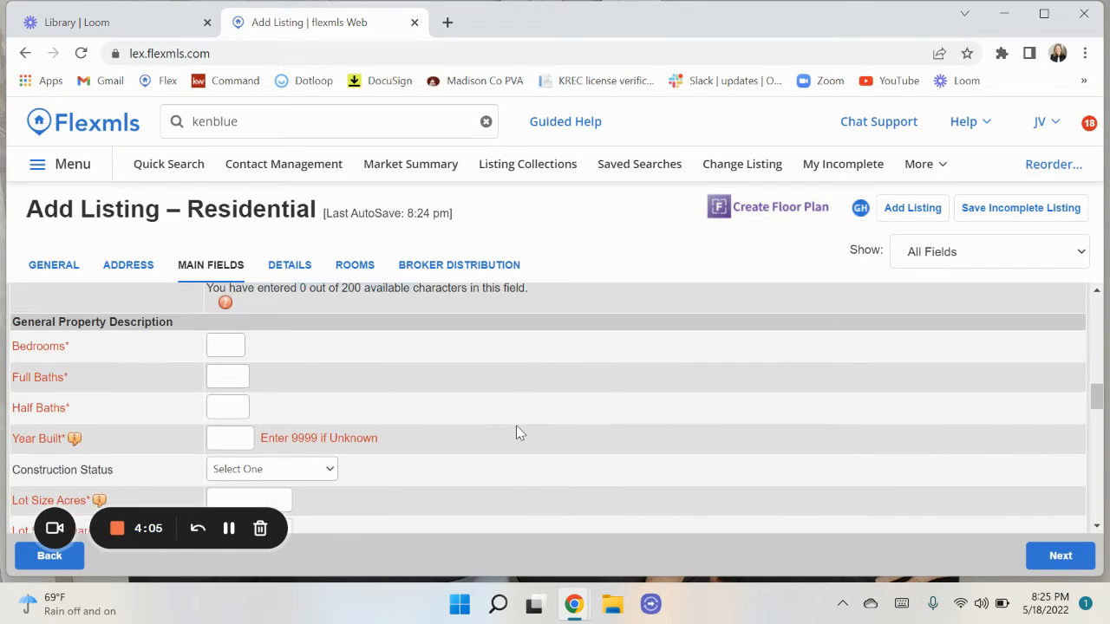
pyautogui.scroll(-2, 516, 425)
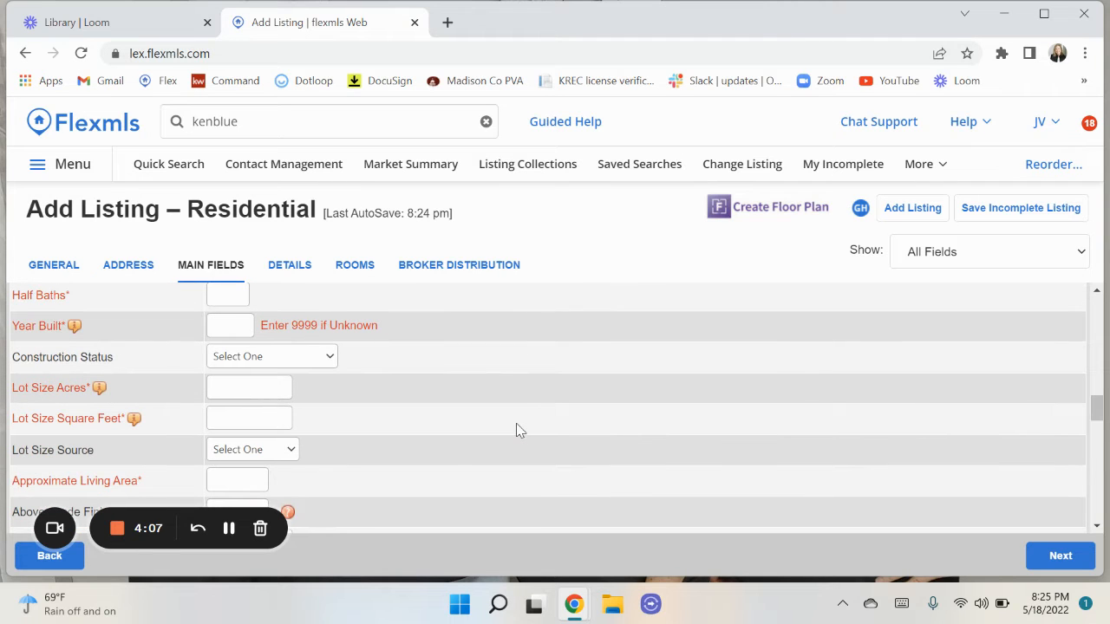
pyautogui.scroll(-3, 439, 445)
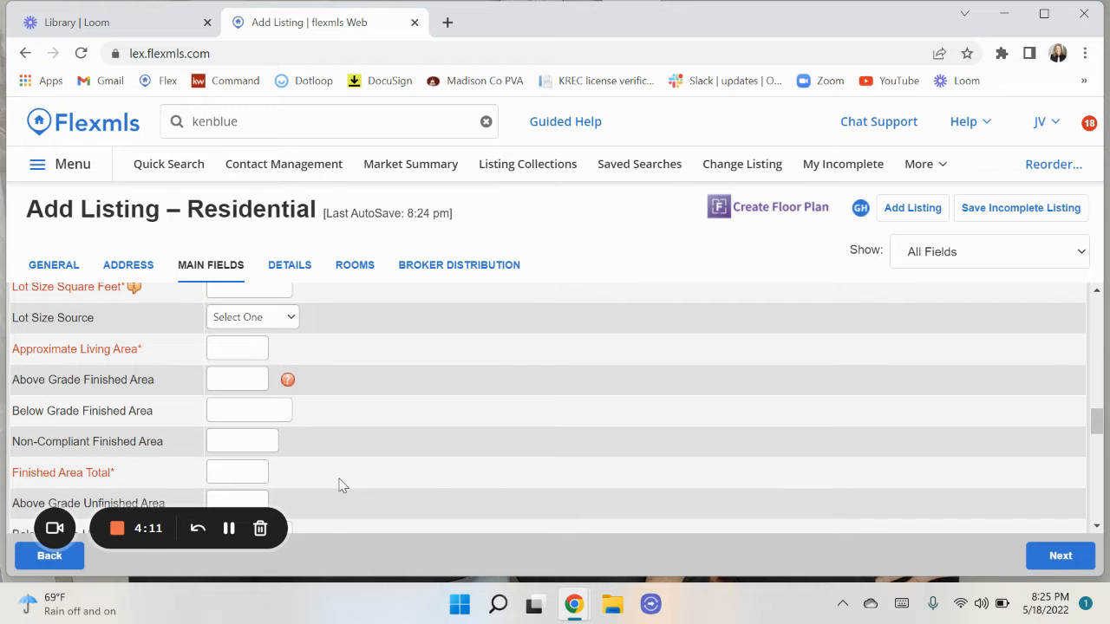
pyautogui.scroll(-4, 342, 486)
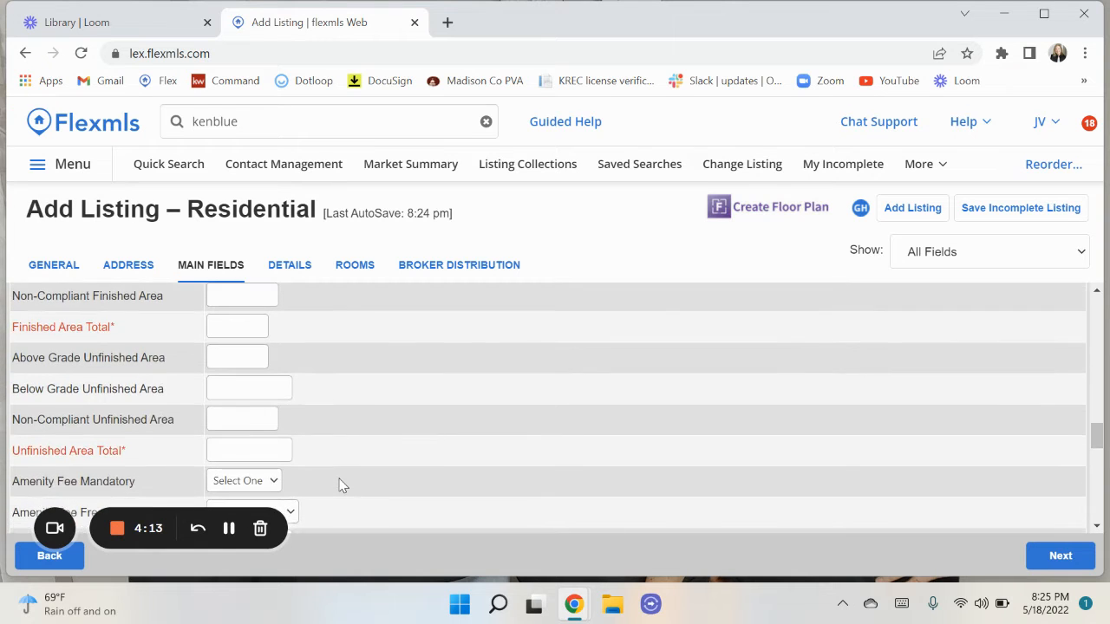
pyautogui.scroll(-1, 342, 486)
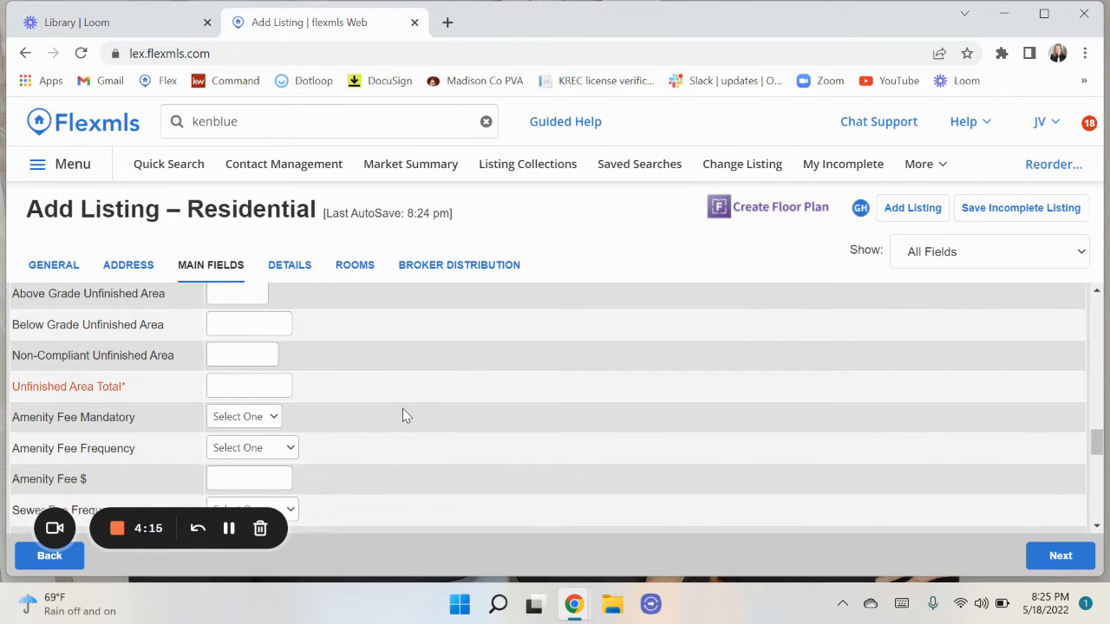
pyautogui.scroll(1, 403, 415)
pyautogui.scroll(1, 392, 431)
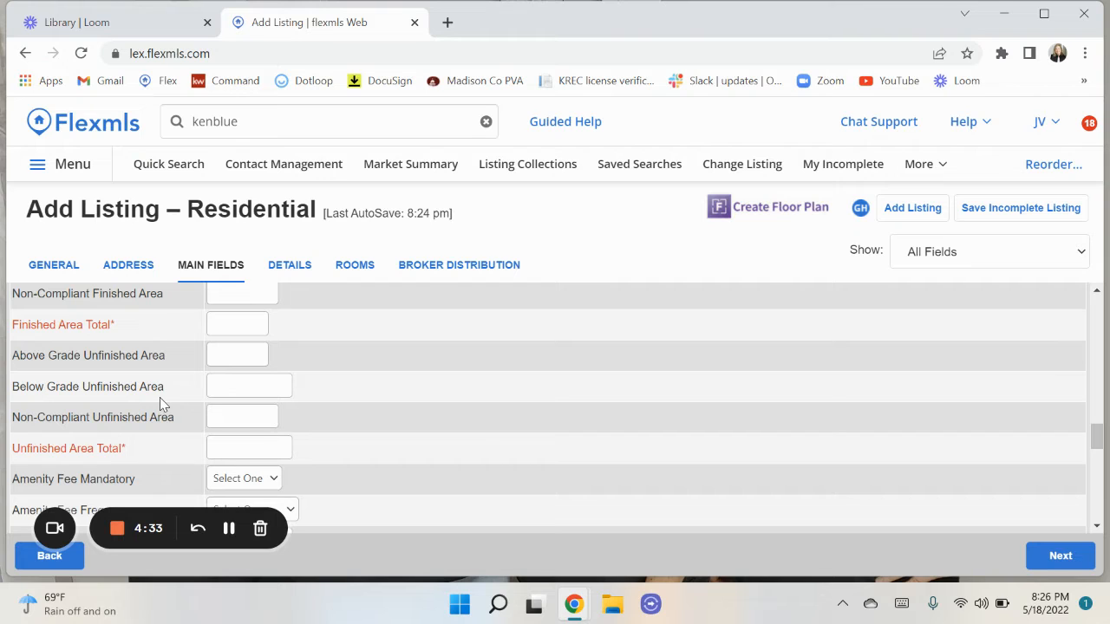
pyautogui.scroll(1, 160, 397)
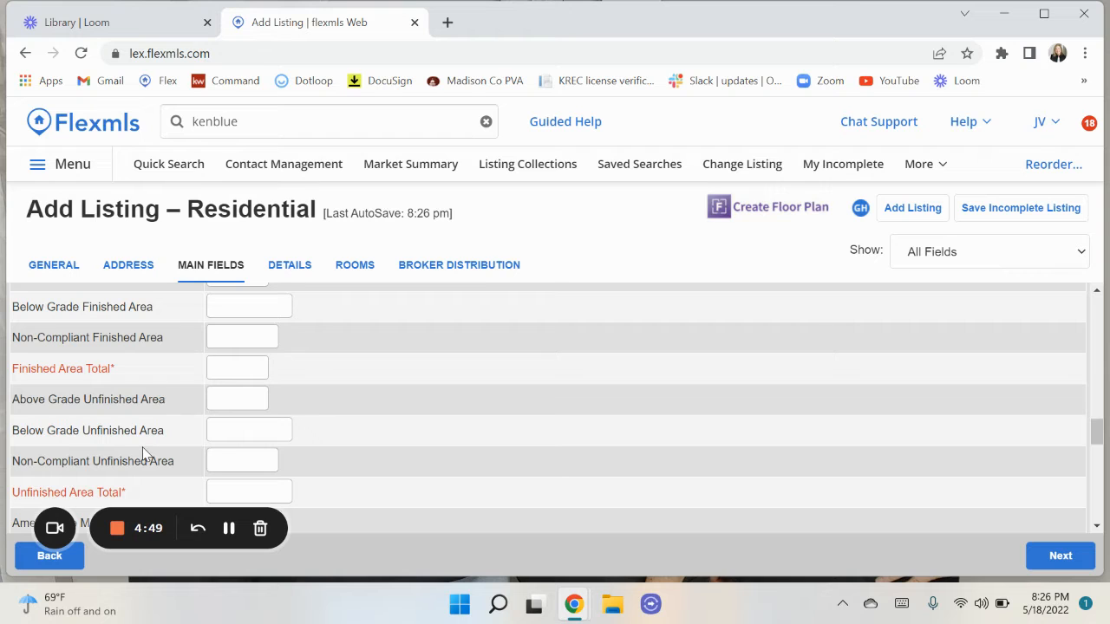
pyautogui.scroll(1, 144, 451)
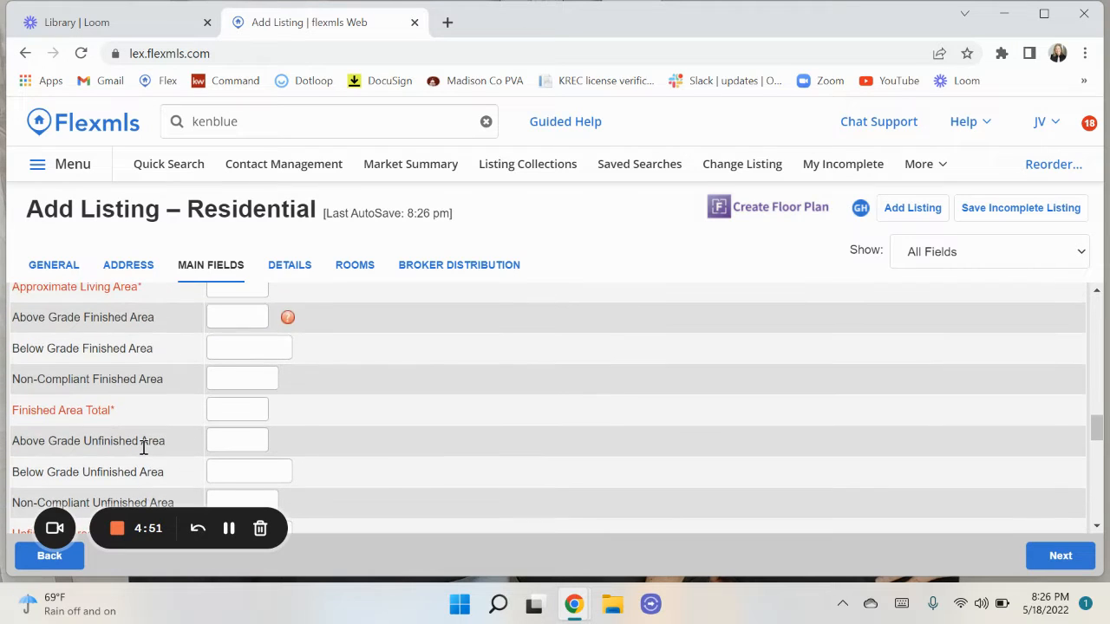
pyautogui.scroll(-1, 223, 431)
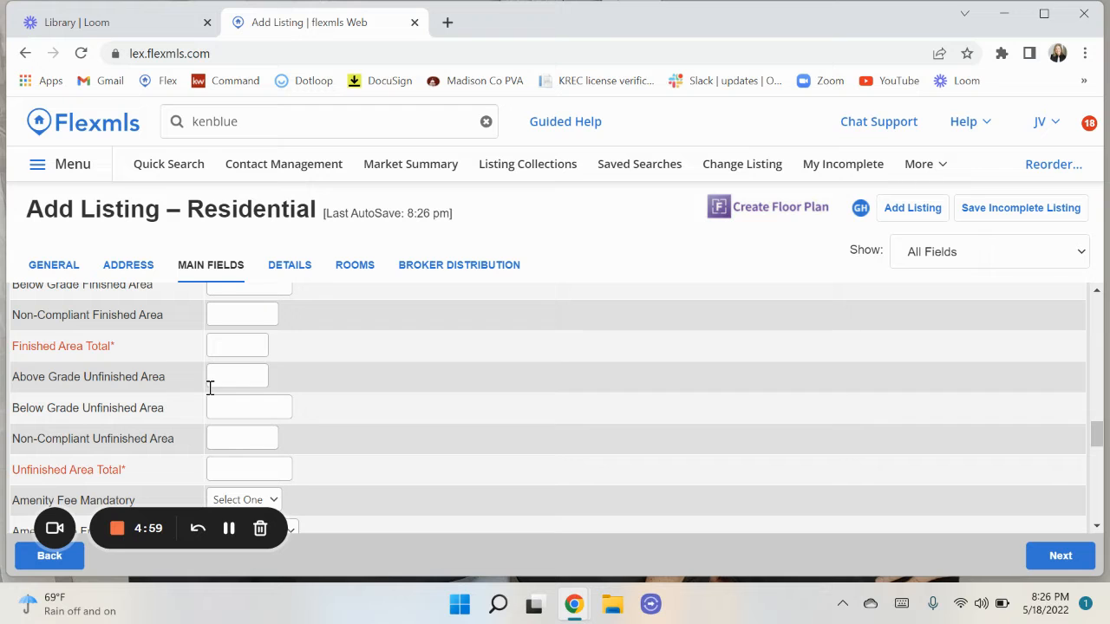
pyautogui.scroll(-2, 344, 392)
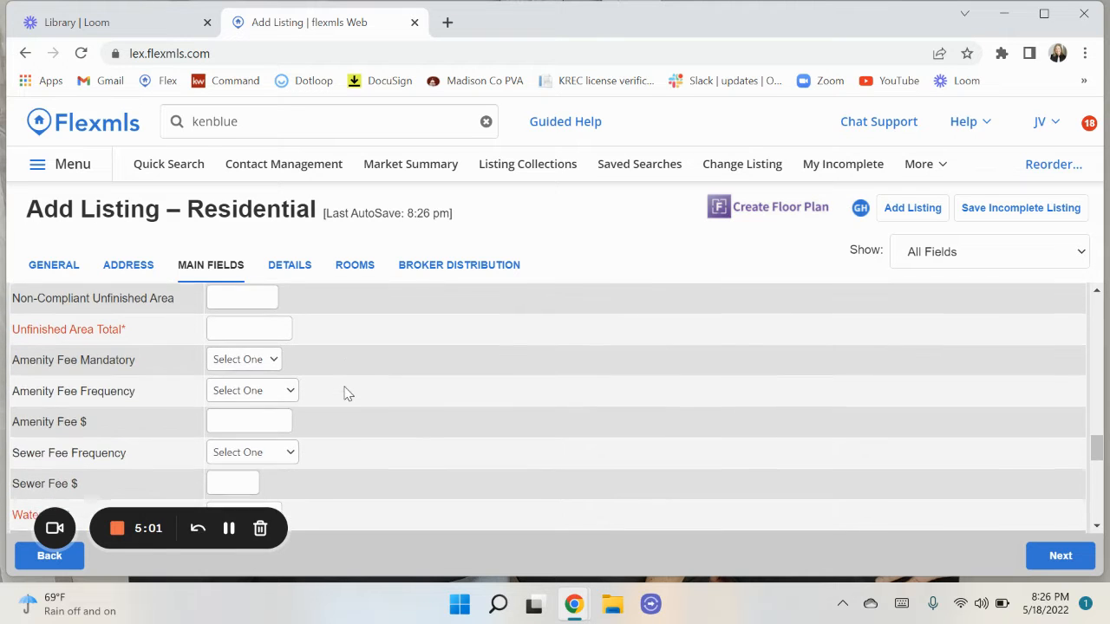
pyautogui.scroll(3, 303, 396)
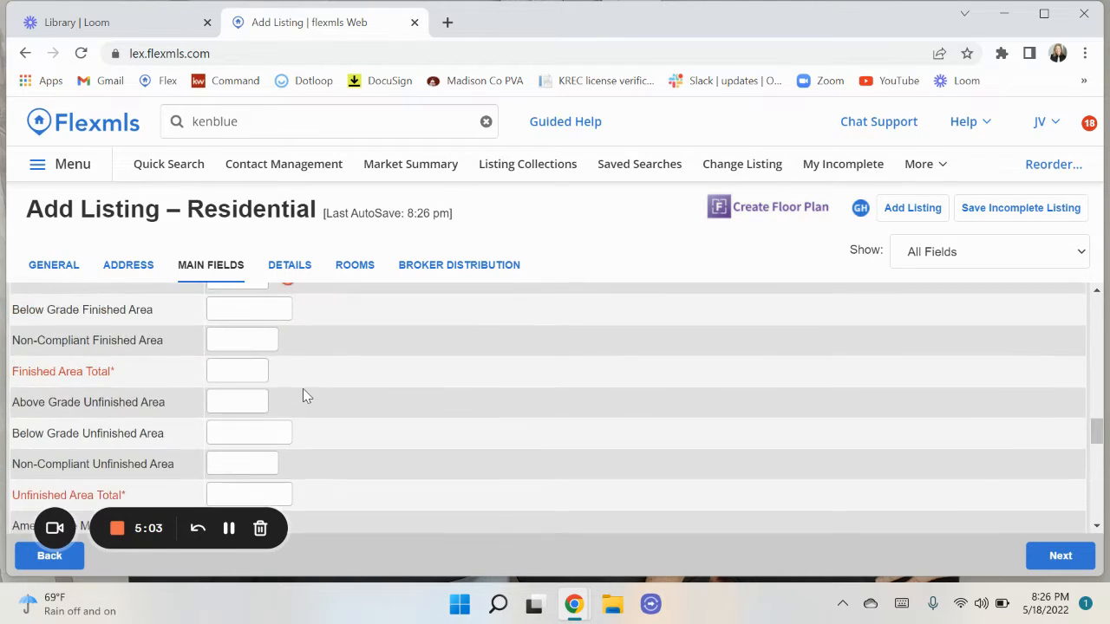
pyautogui.click(291, 268)
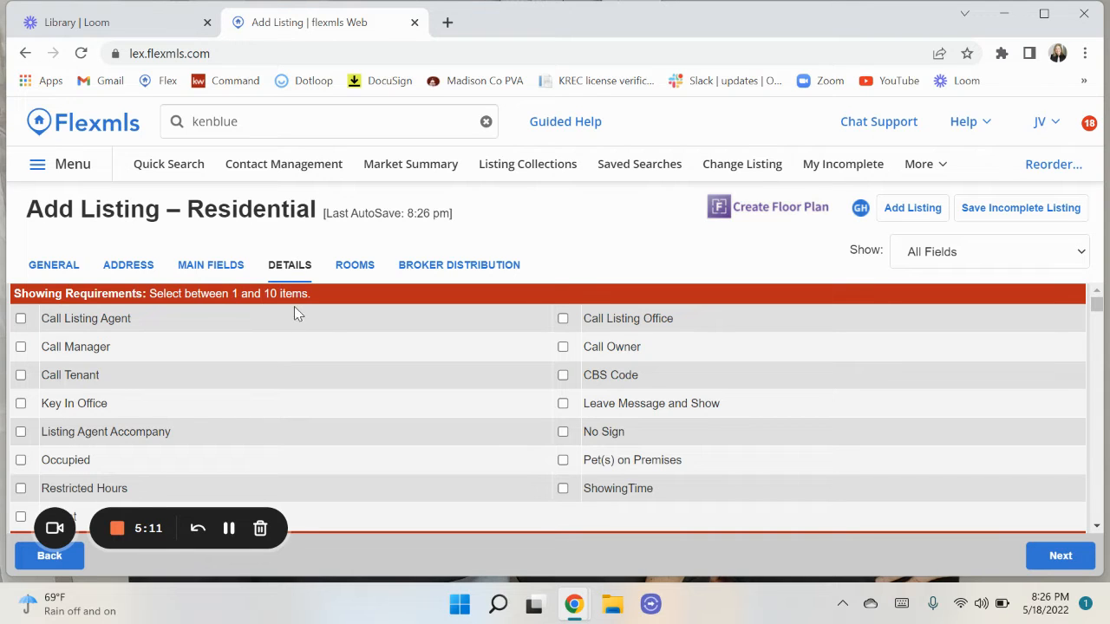
pyautogui.click(21, 319)
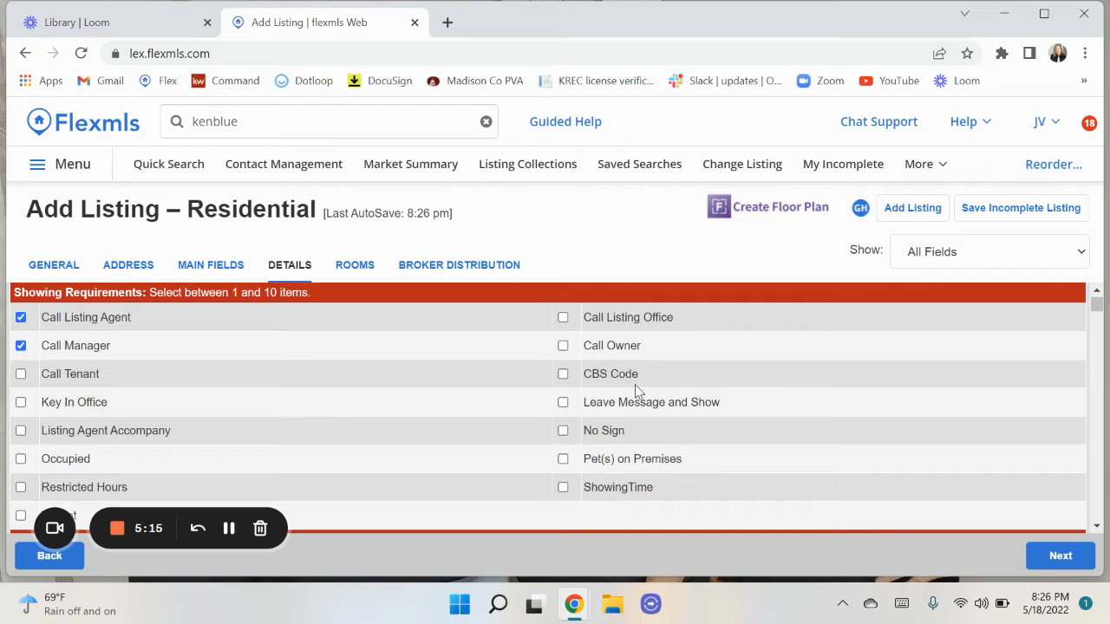
pyautogui.click(563, 346)
pyautogui.click(563, 318)
pyautogui.scroll(-5, 477, 409)
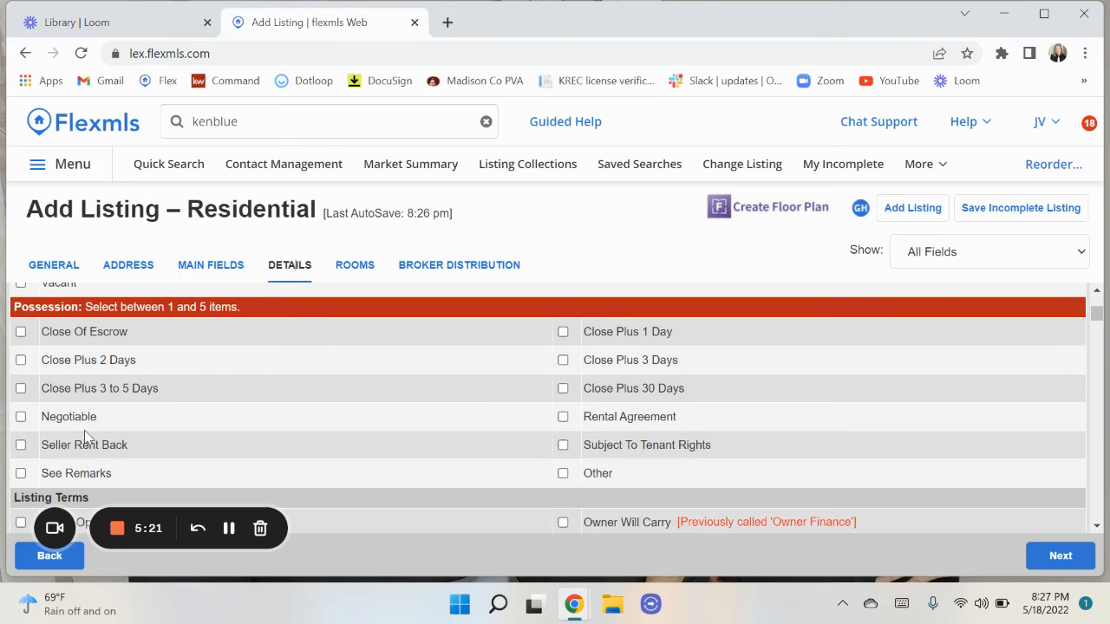
pyautogui.scroll(-4, 348, 417)
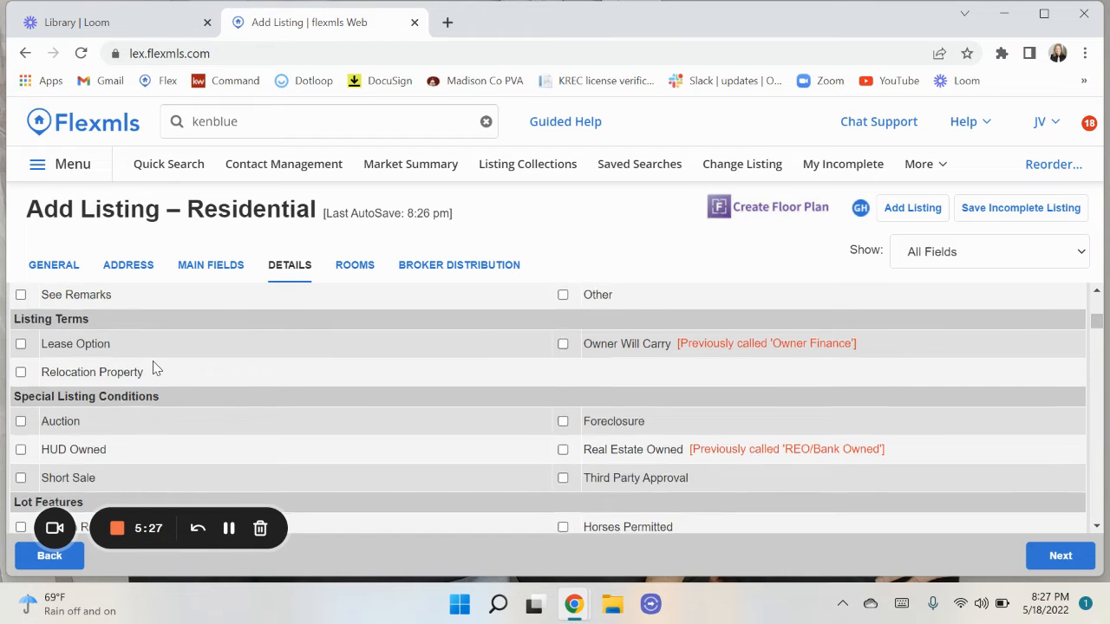
pyautogui.scroll(4, 139, 360)
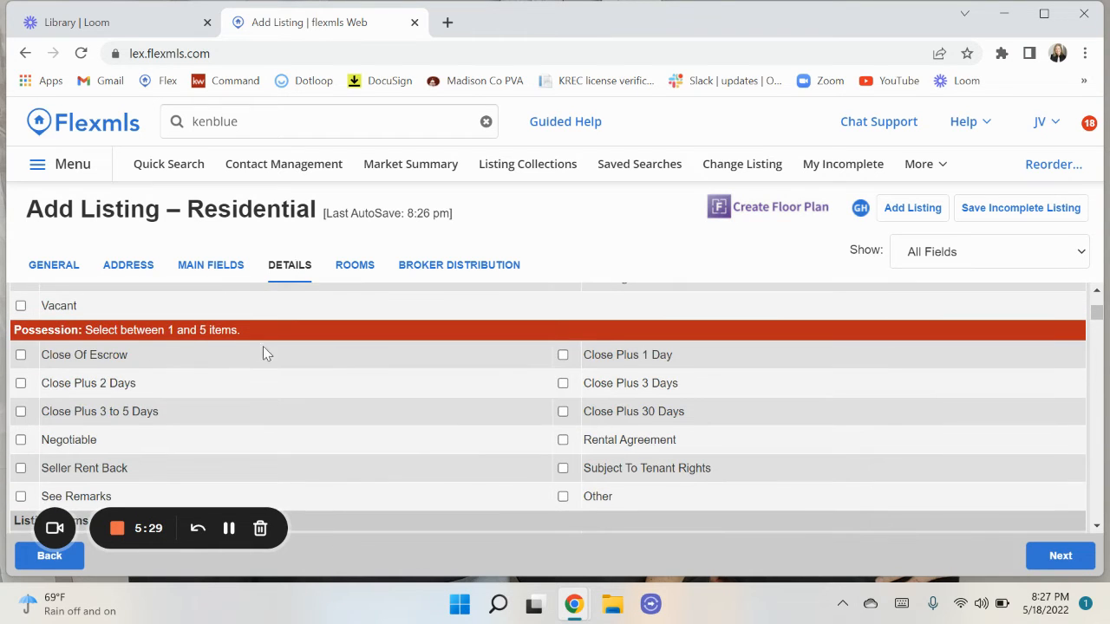
pyautogui.scroll(-7, 276, 400)
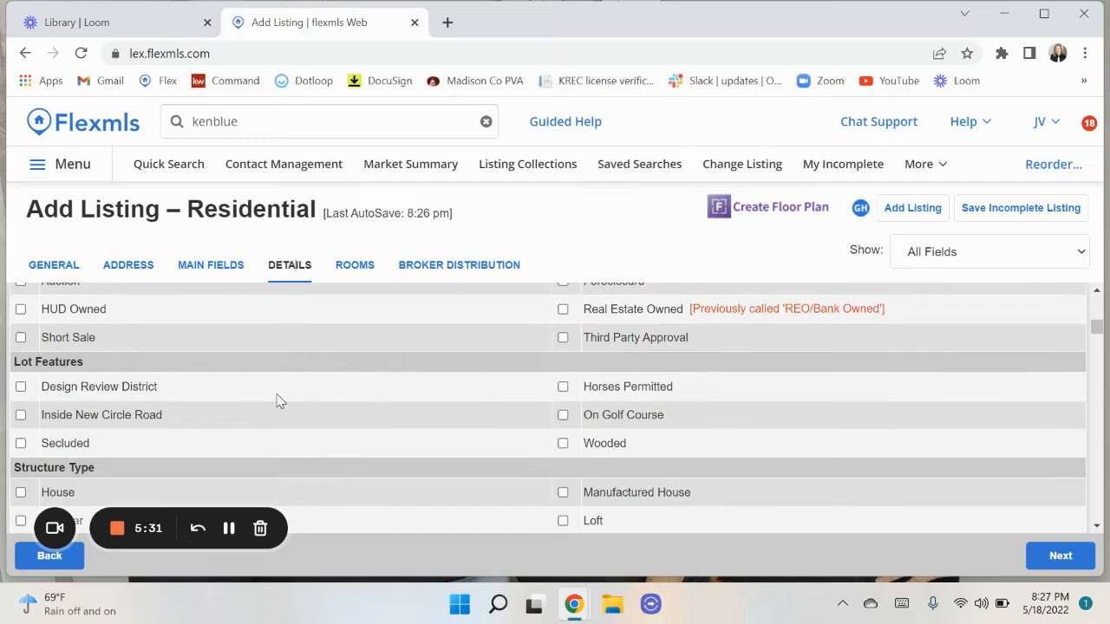
pyautogui.scroll(-4, 277, 400)
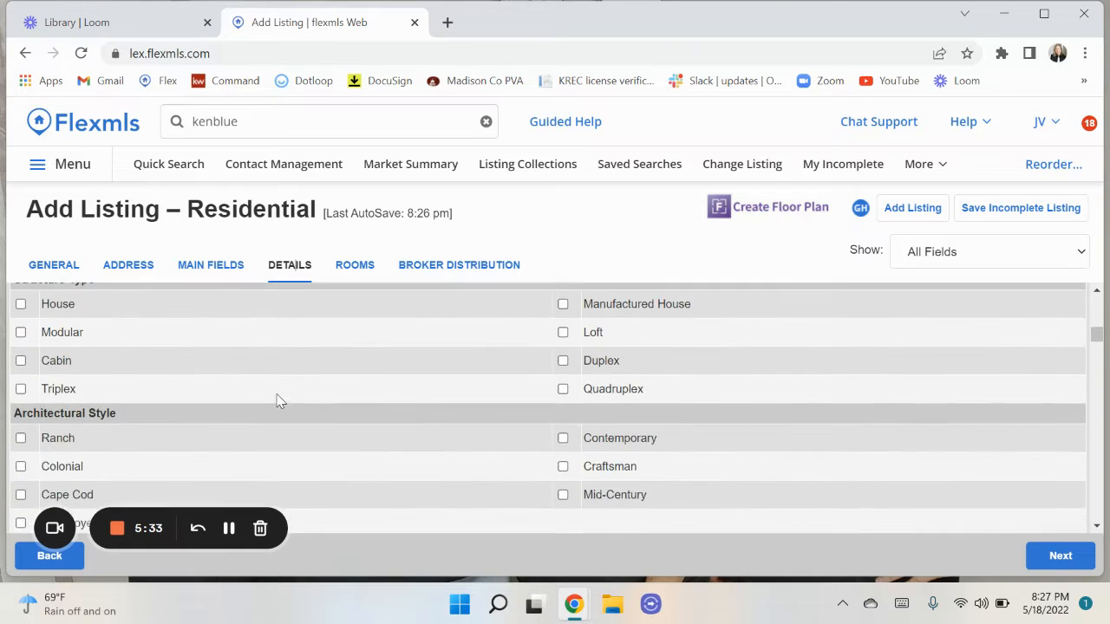
pyautogui.scroll(-3, 278, 400)
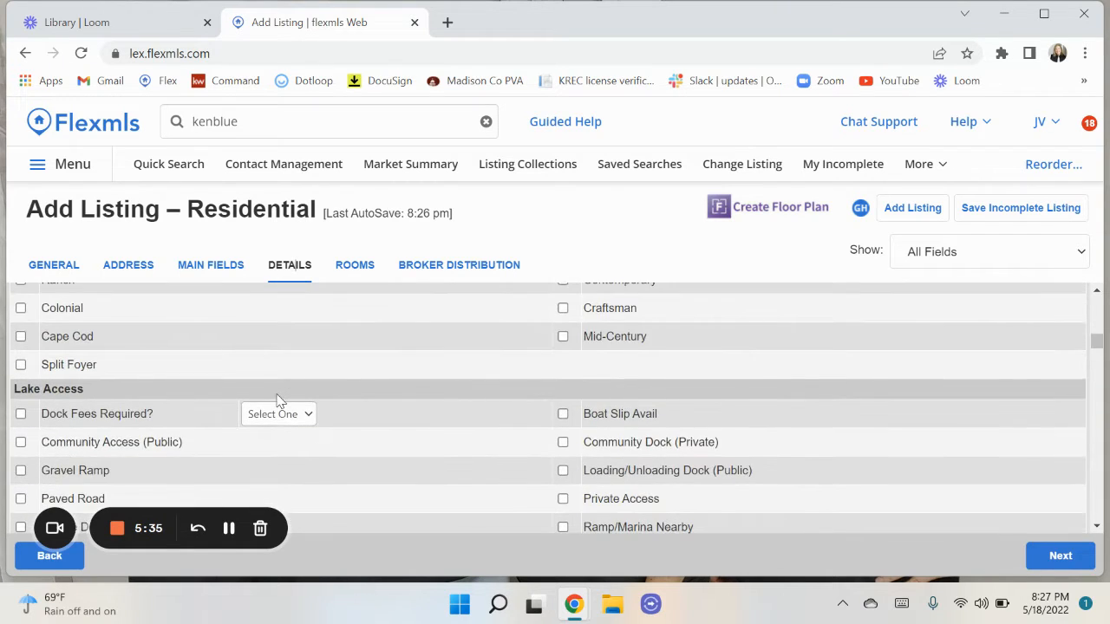
pyautogui.scroll(-3, 278, 400)
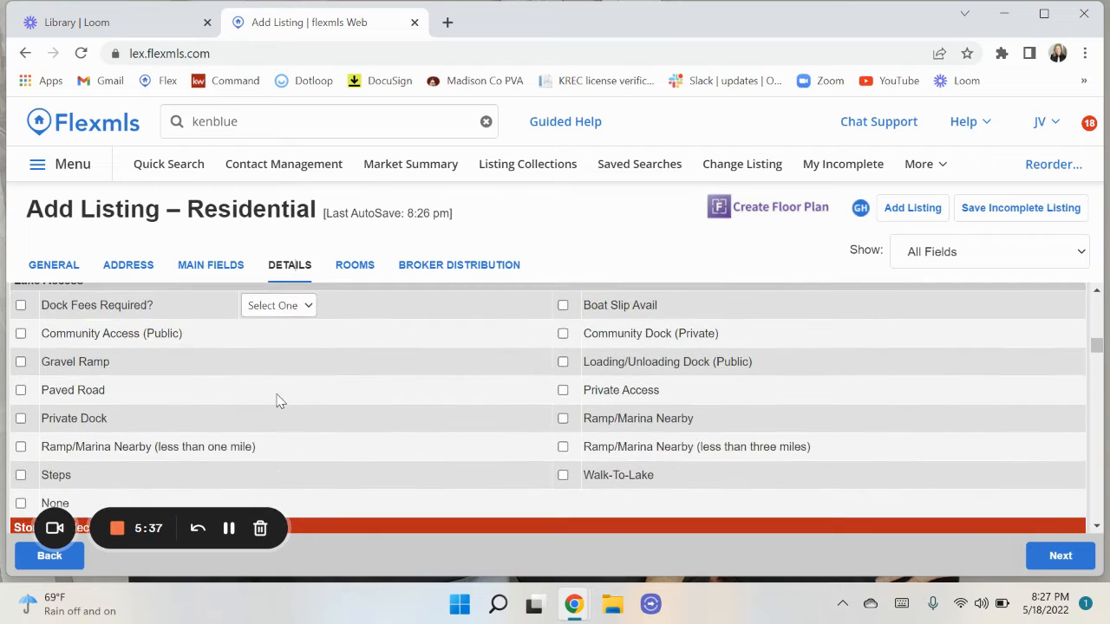
pyautogui.scroll(-1, 278, 399)
pyautogui.scroll(1, 278, 400)
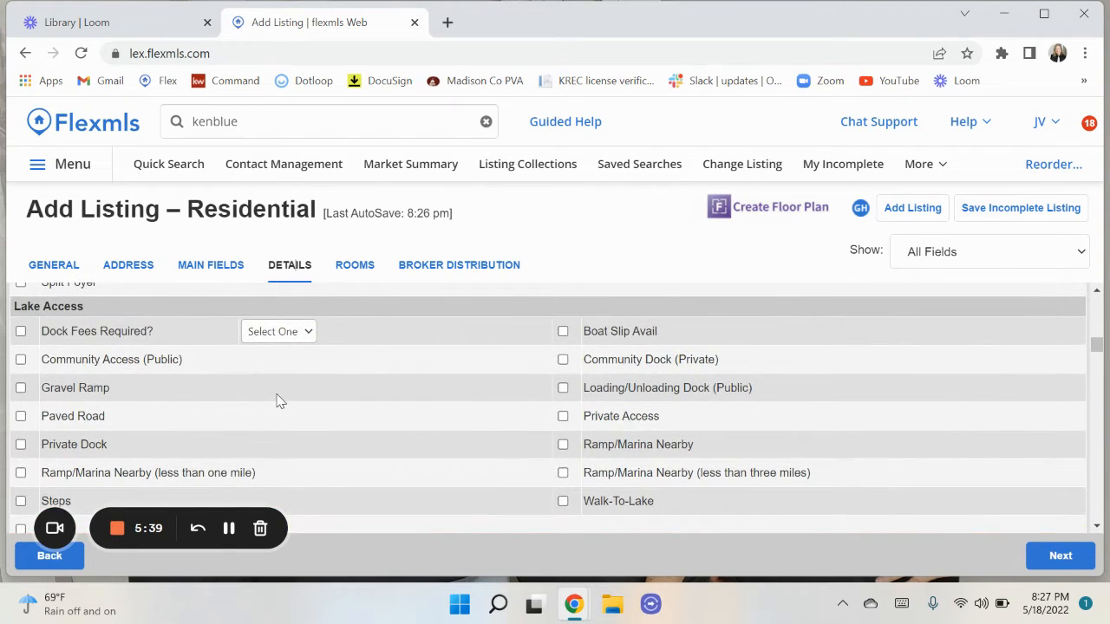
pyautogui.scroll(-4, 279, 399)
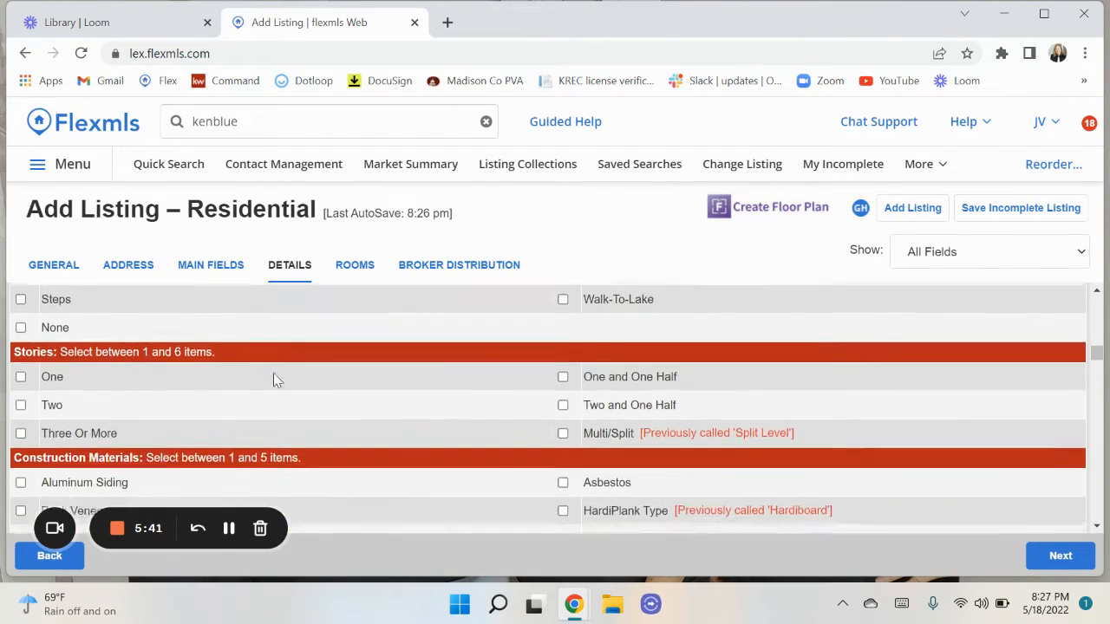
pyautogui.scroll(-1, 275, 379)
pyautogui.scroll(-2, 276, 378)
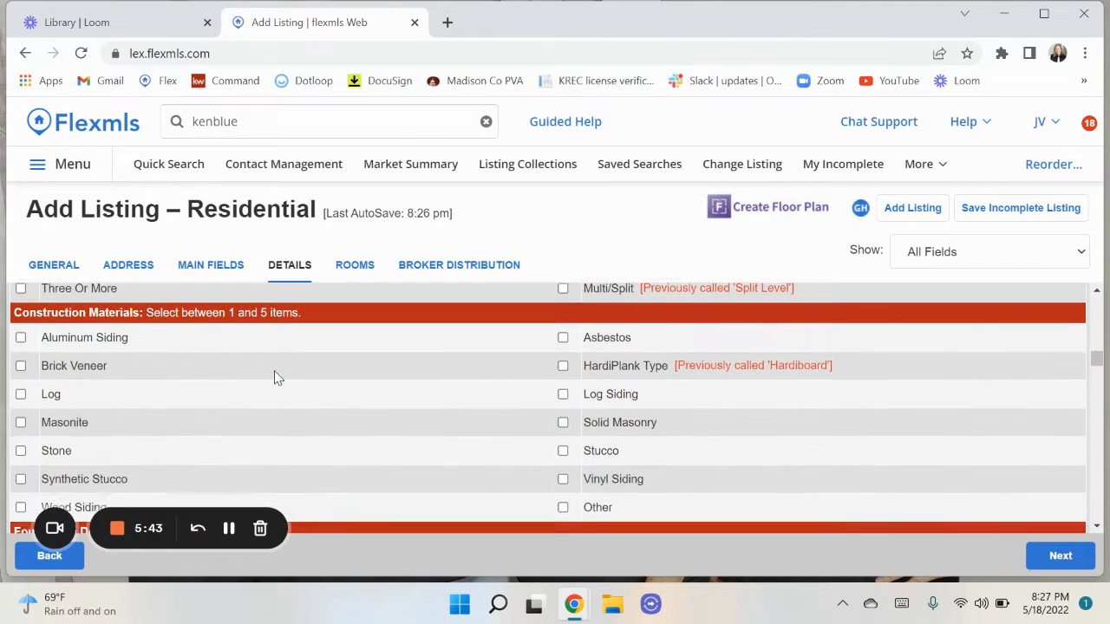
pyautogui.scroll(-4, 275, 379)
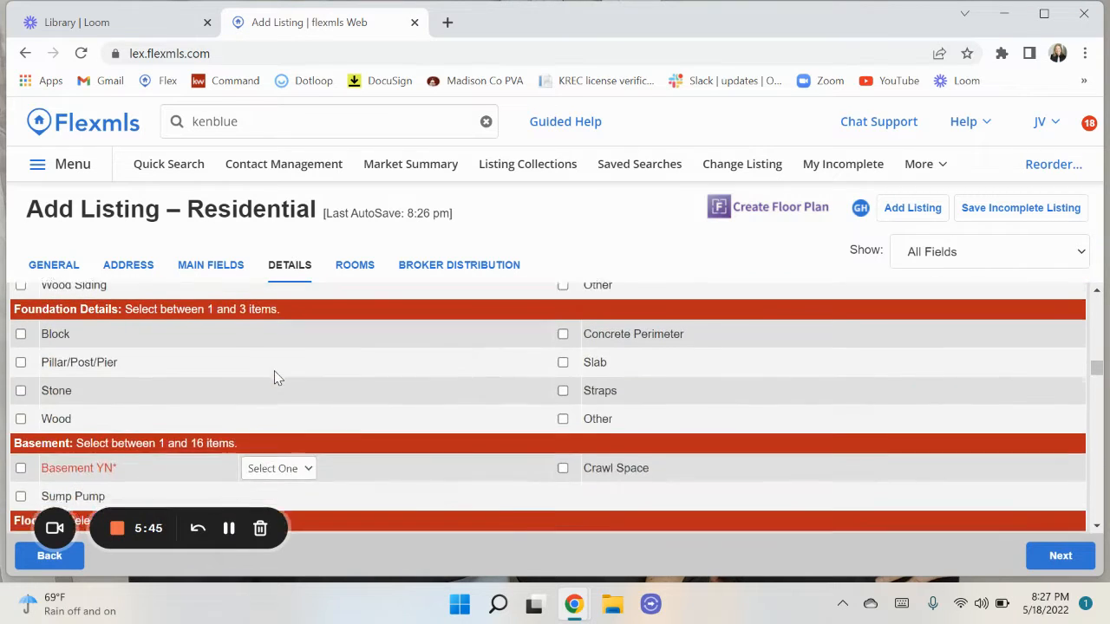
pyautogui.scroll(-1, 276, 378)
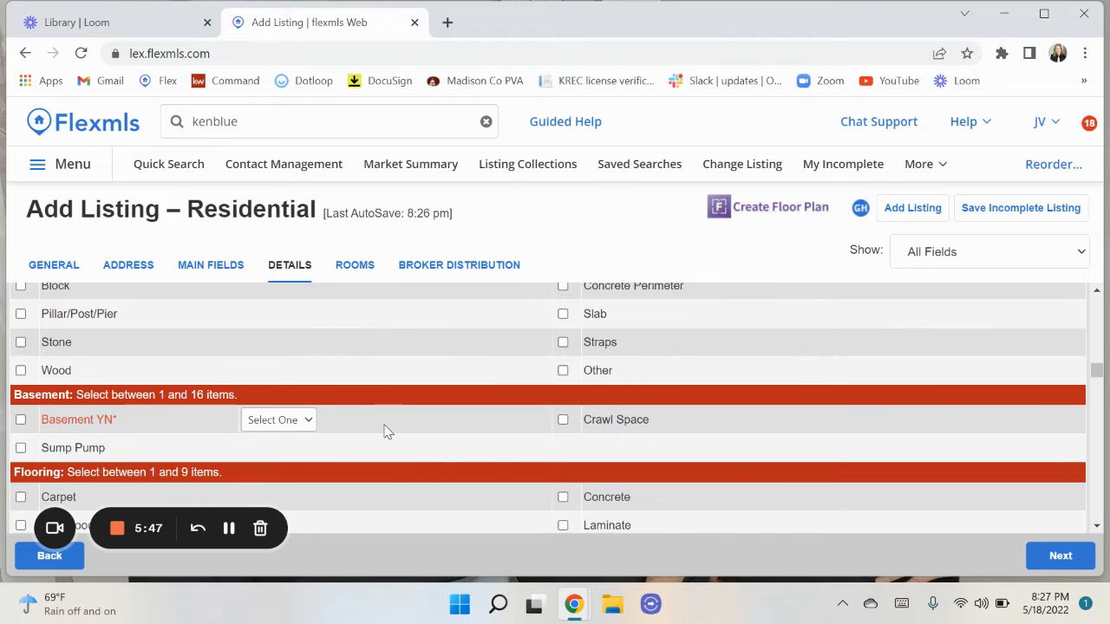
pyautogui.scroll(-2, 387, 432)
pyautogui.scroll(-1, 387, 432)
pyautogui.scroll(1, 388, 432)
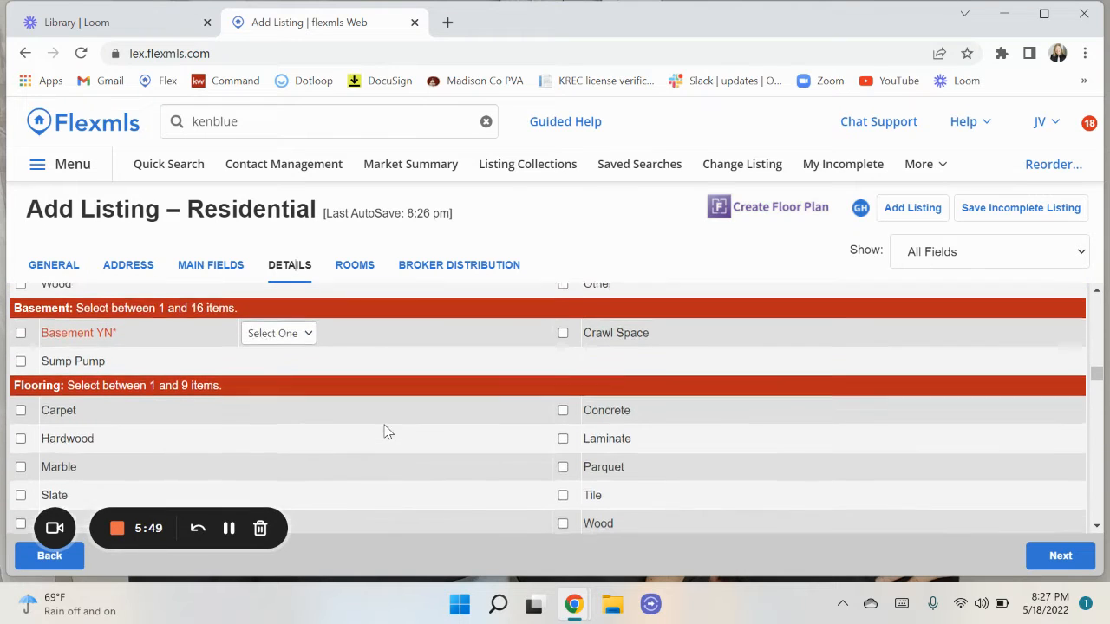
# Set Basement YN to Yes on the Details tab.
pyautogui.click(274, 340)
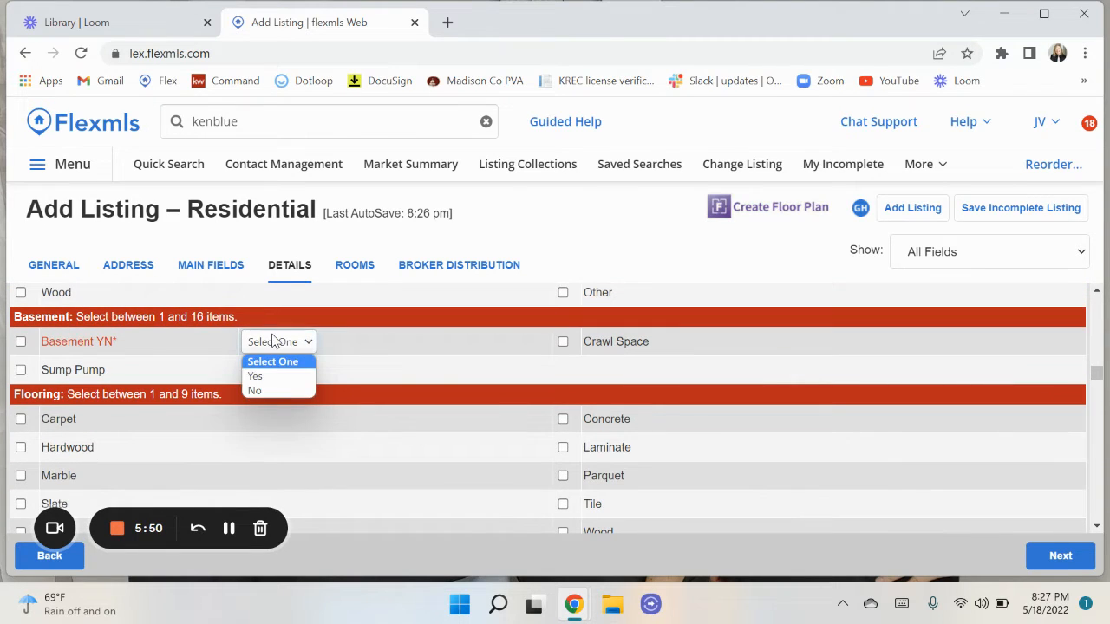
pyautogui.click(257, 376)
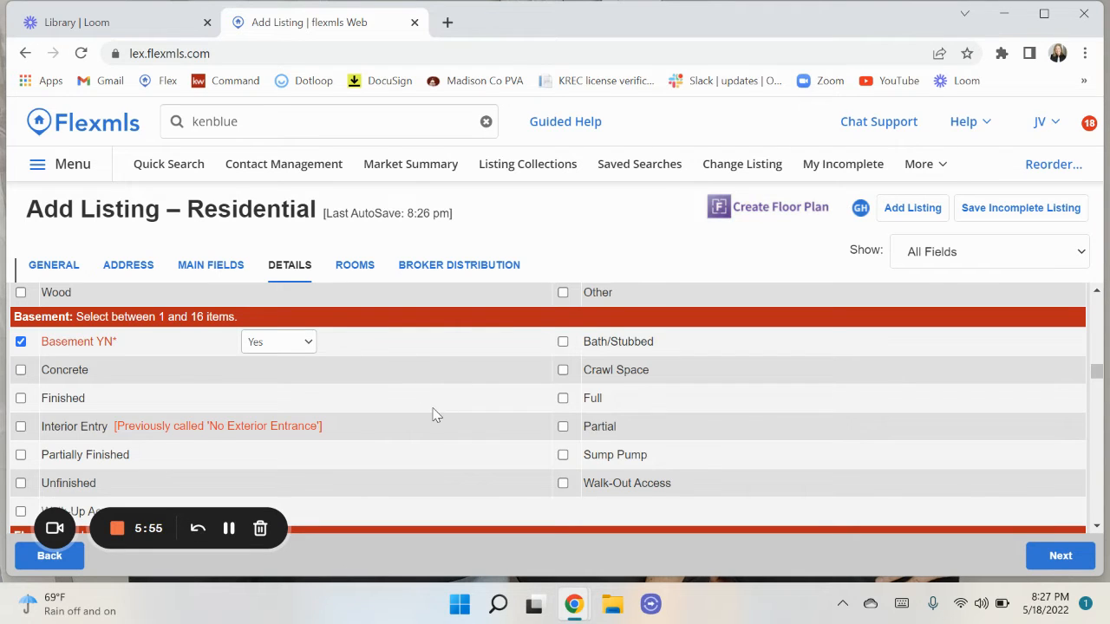
pyautogui.scroll(-3, 436, 415)
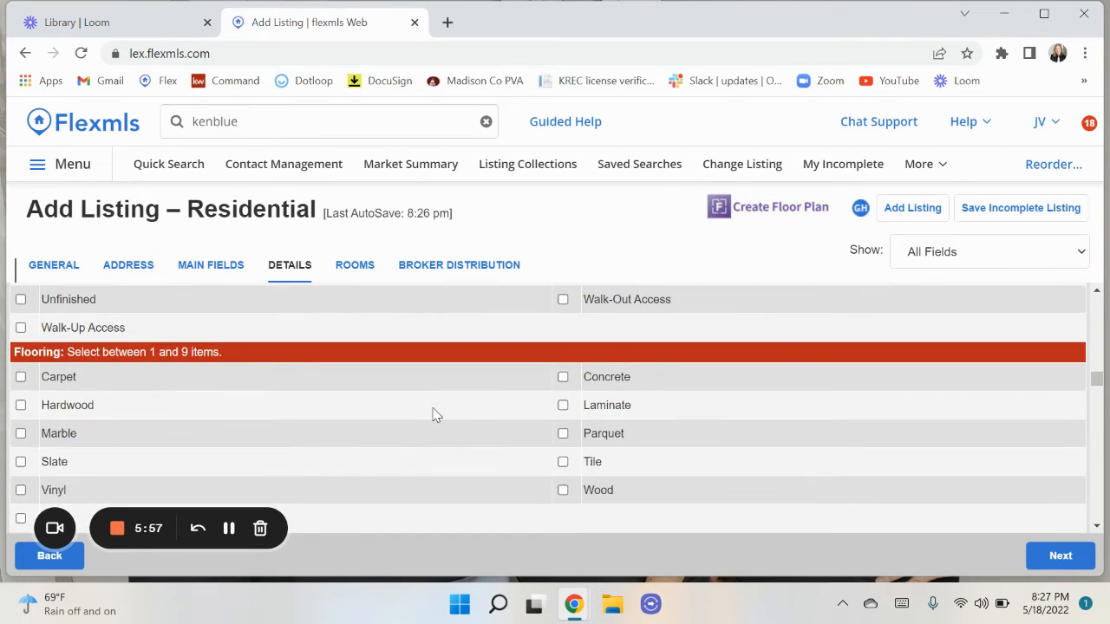
pyautogui.scroll(-5, 435, 415)
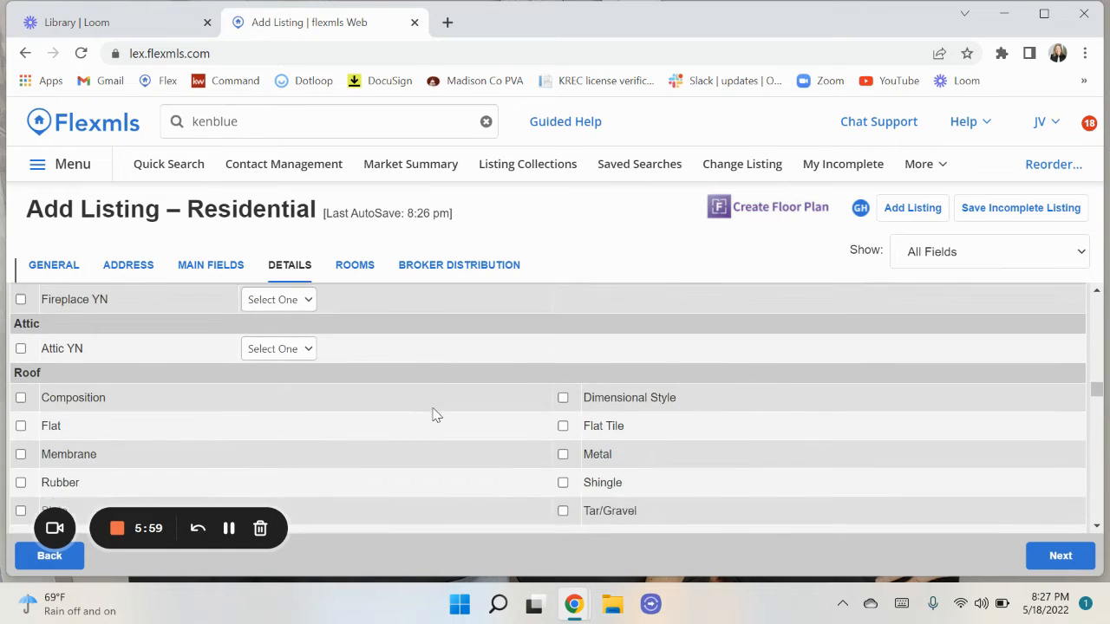
pyautogui.scroll(-4, 435, 414)
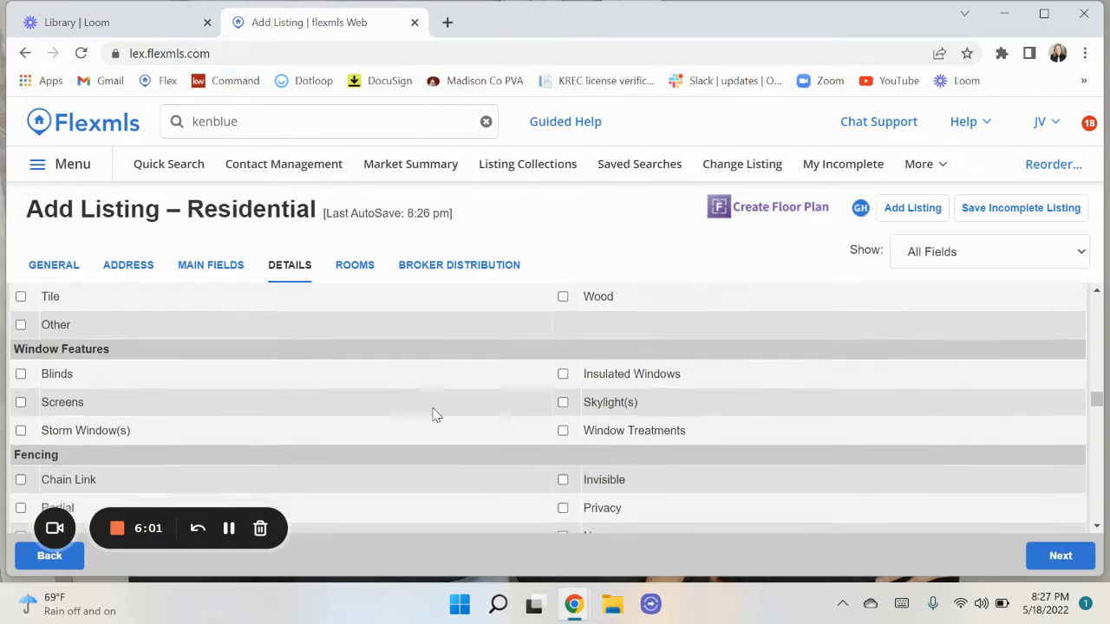
pyautogui.scroll(-4, 435, 414)
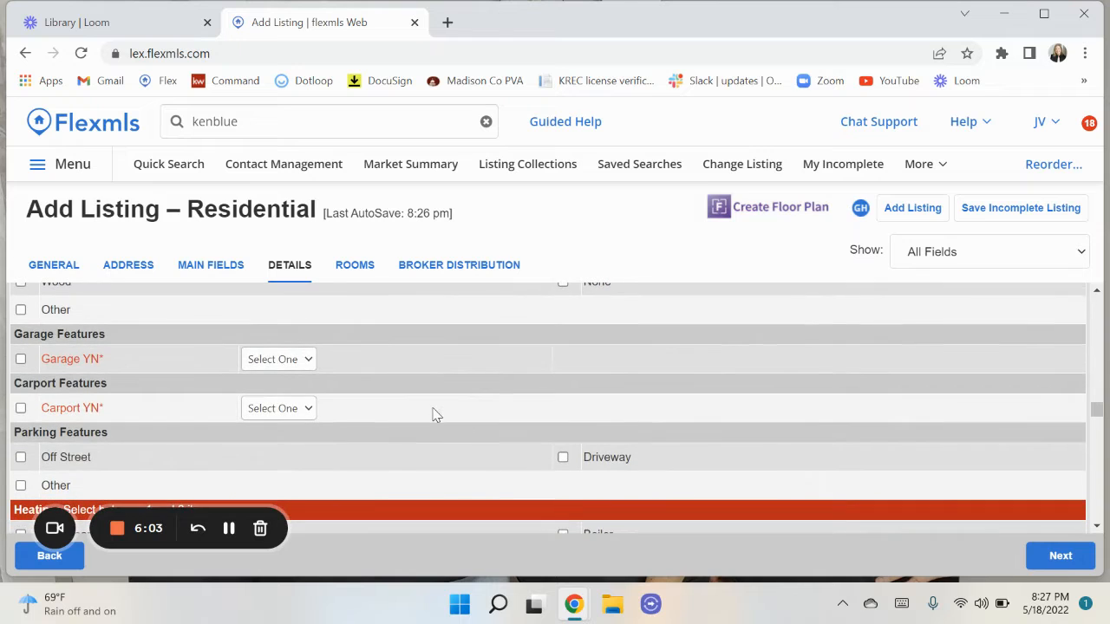
# Set Garage YN to Yes, then scroll down to the appliance and water heater checklists.
pyautogui.click(273, 364)
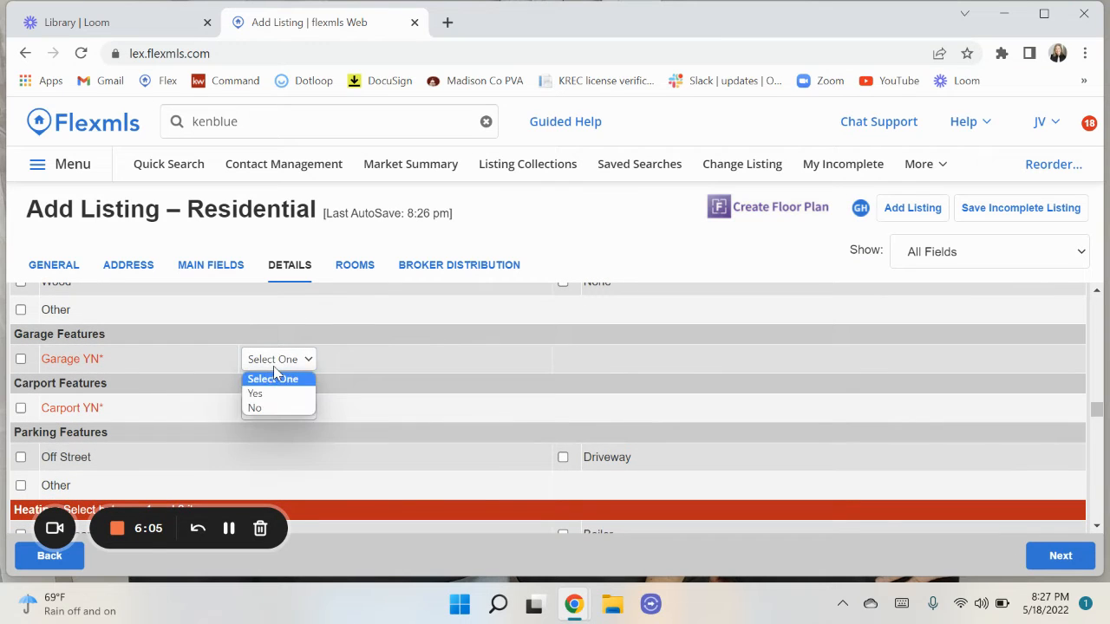
pyautogui.click(263, 395)
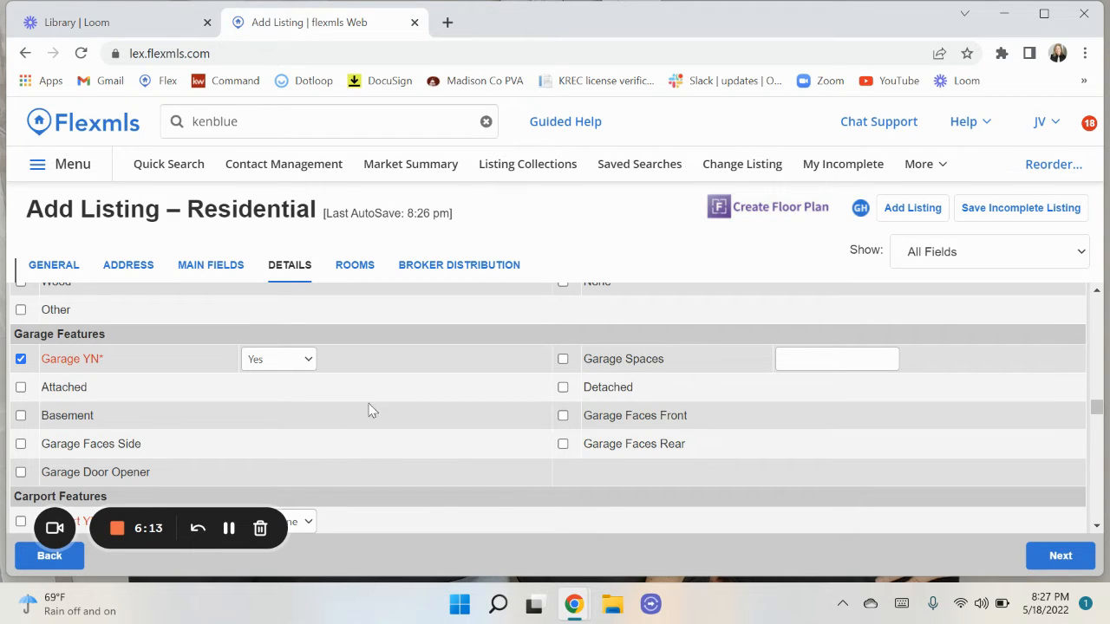
pyautogui.scroll(-1, 448, 413)
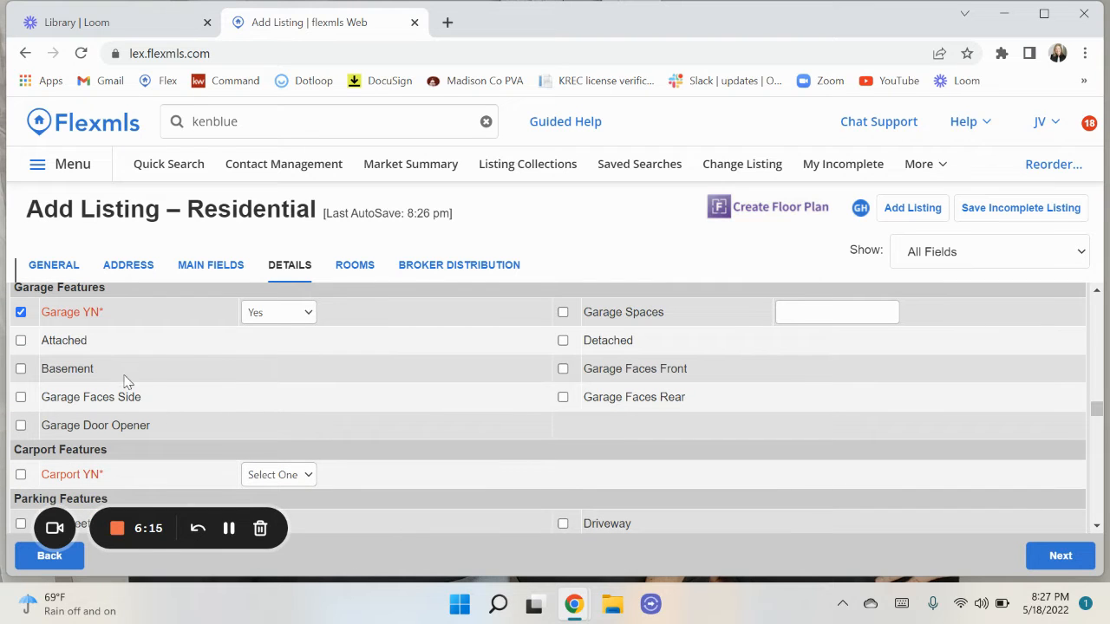
pyautogui.scroll(-1, 337, 418)
pyautogui.scroll(-1, 337, 418)
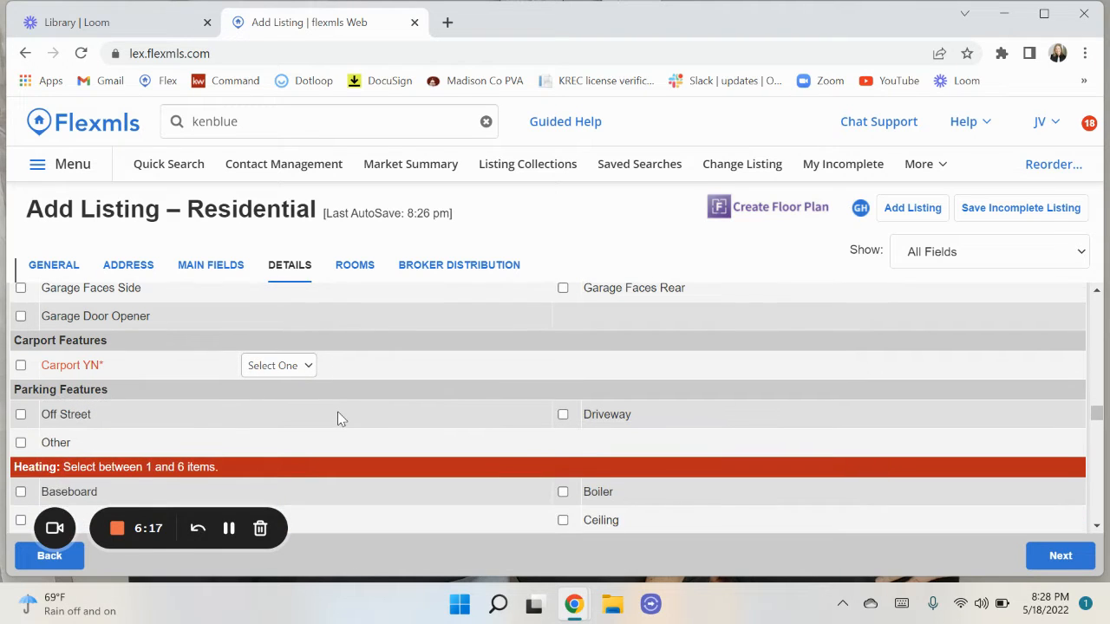
pyautogui.scroll(-1, 337, 418)
pyautogui.scroll(-1, 338, 418)
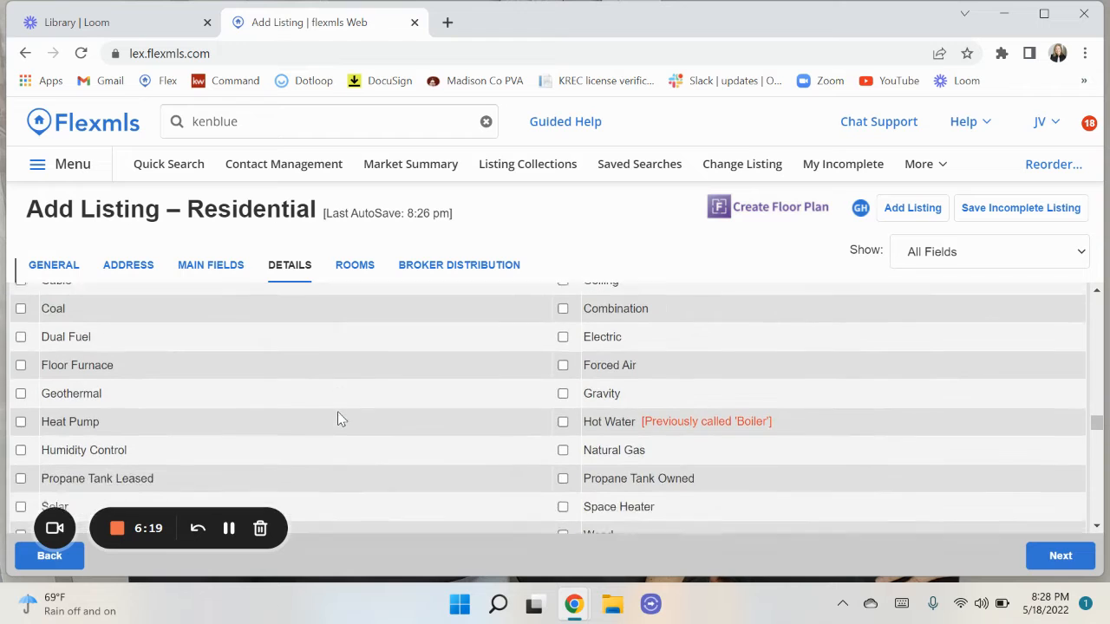
pyautogui.scroll(-1, 338, 418)
pyautogui.scroll(-1, 338, 418)
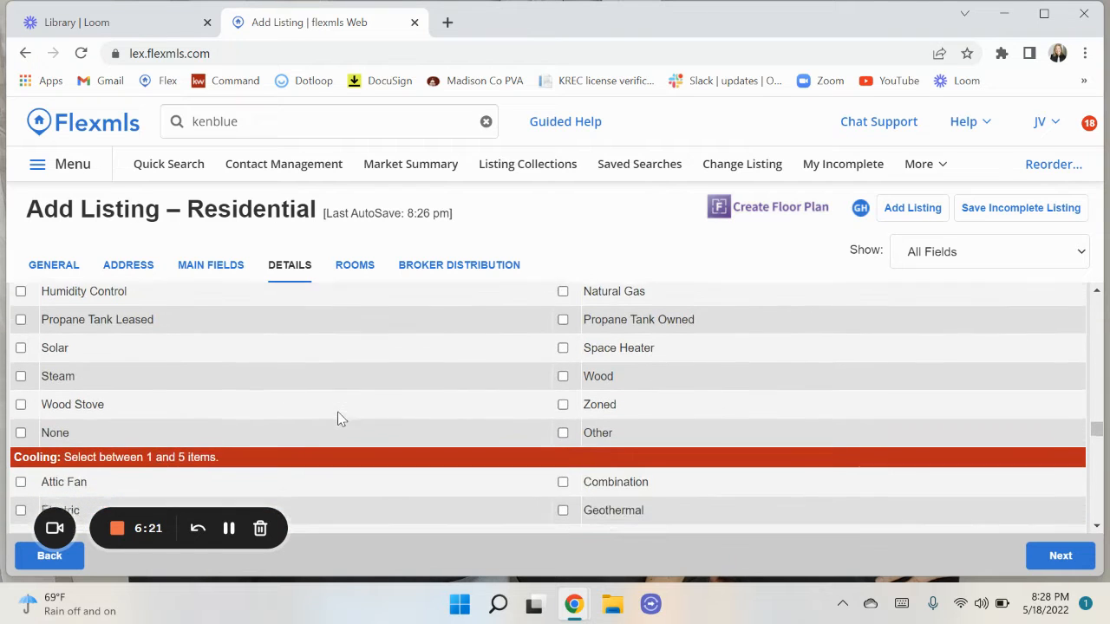
pyautogui.scroll(-2, 337, 418)
pyautogui.scroll(-1, 338, 418)
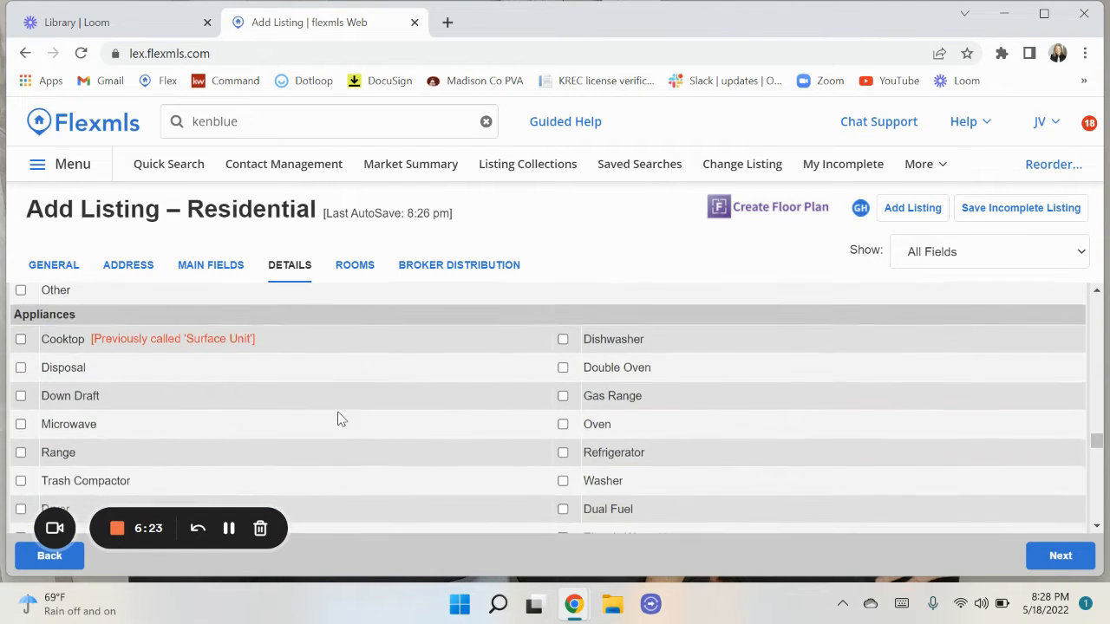
pyautogui.scroll(-2, 338, 418)
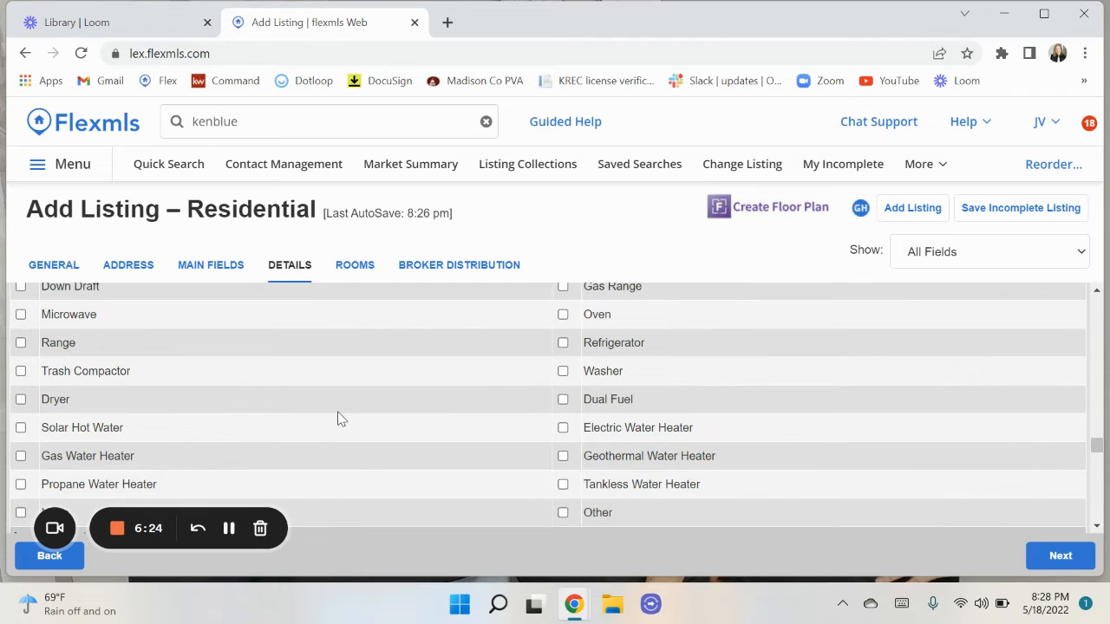
# Add a Living Room entry on the First level in the Rooms section.
pyautogui.click(354, 269)
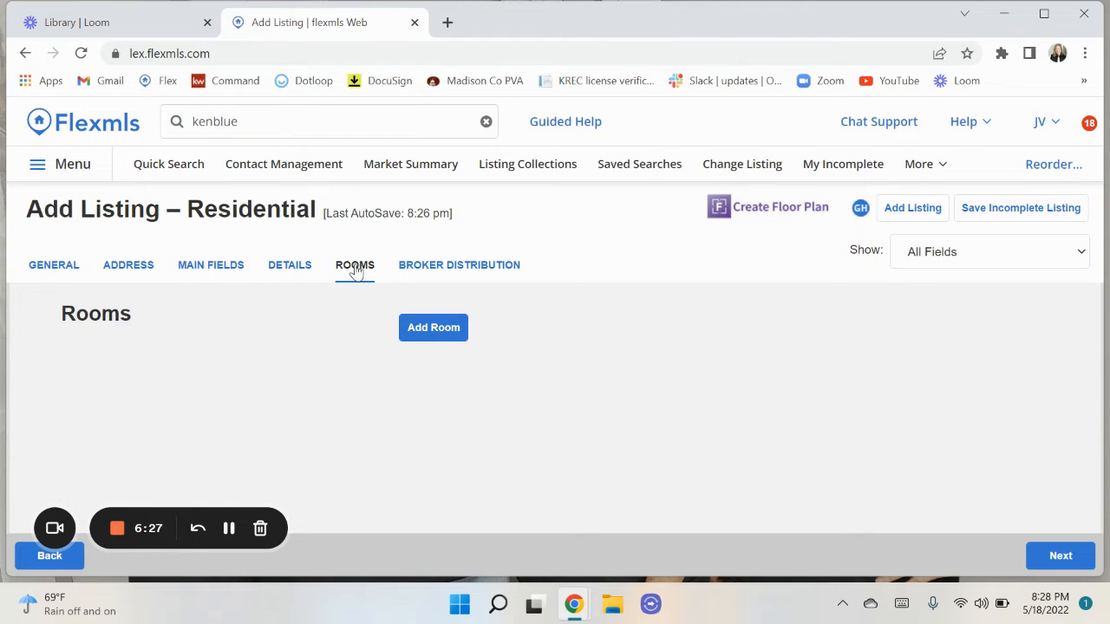
pyautogui.click(440, 329)
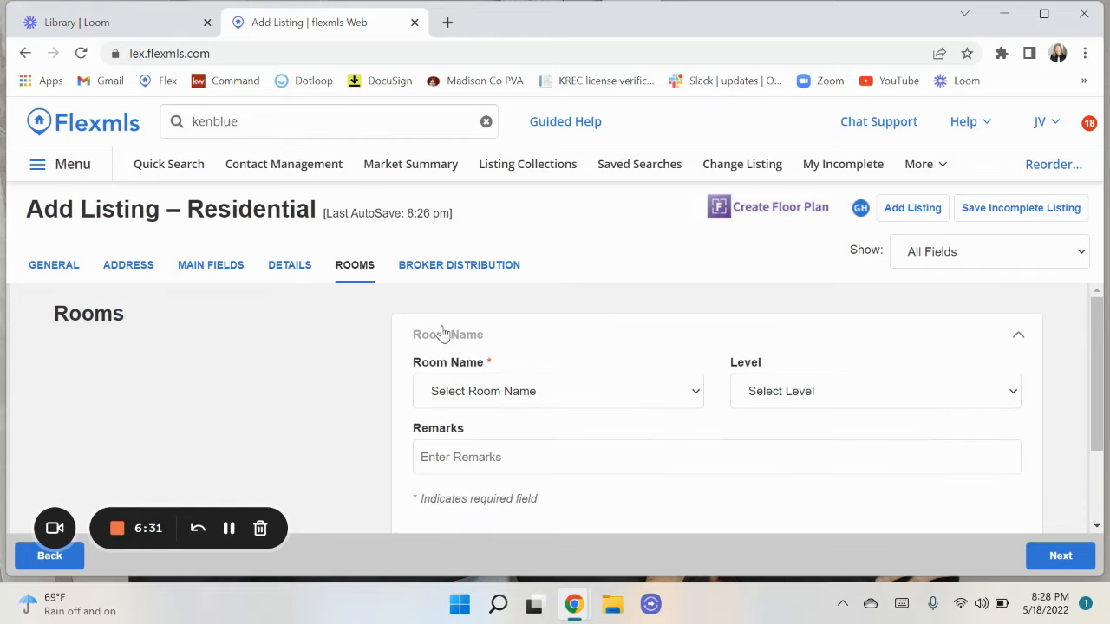
pyautogui.scroll(-1, 569, 438)
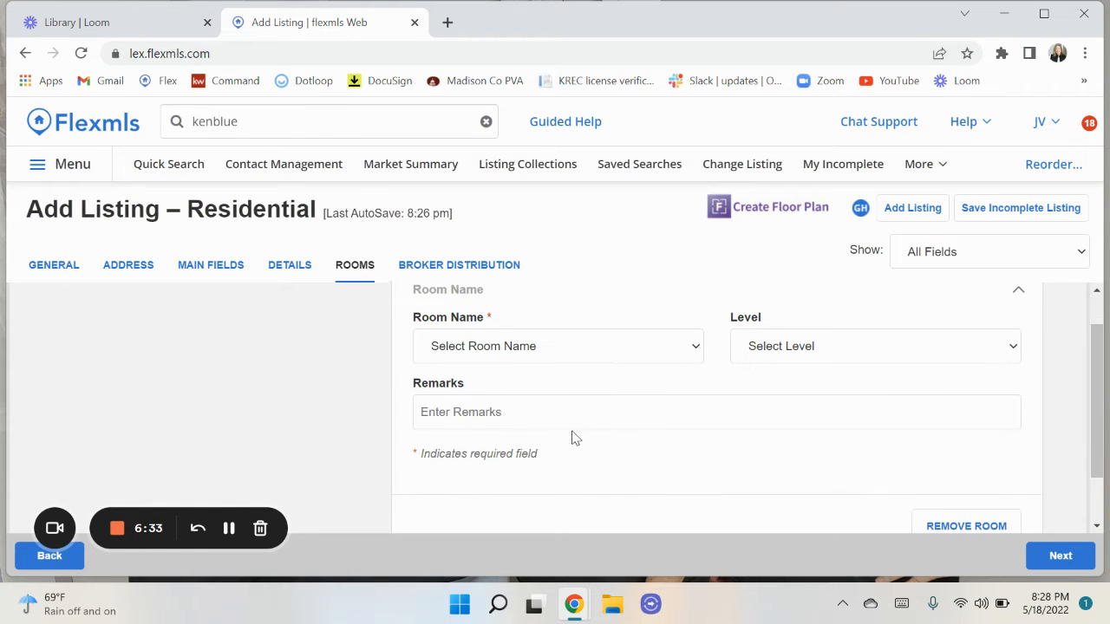
pyautogui.click(496, 355)
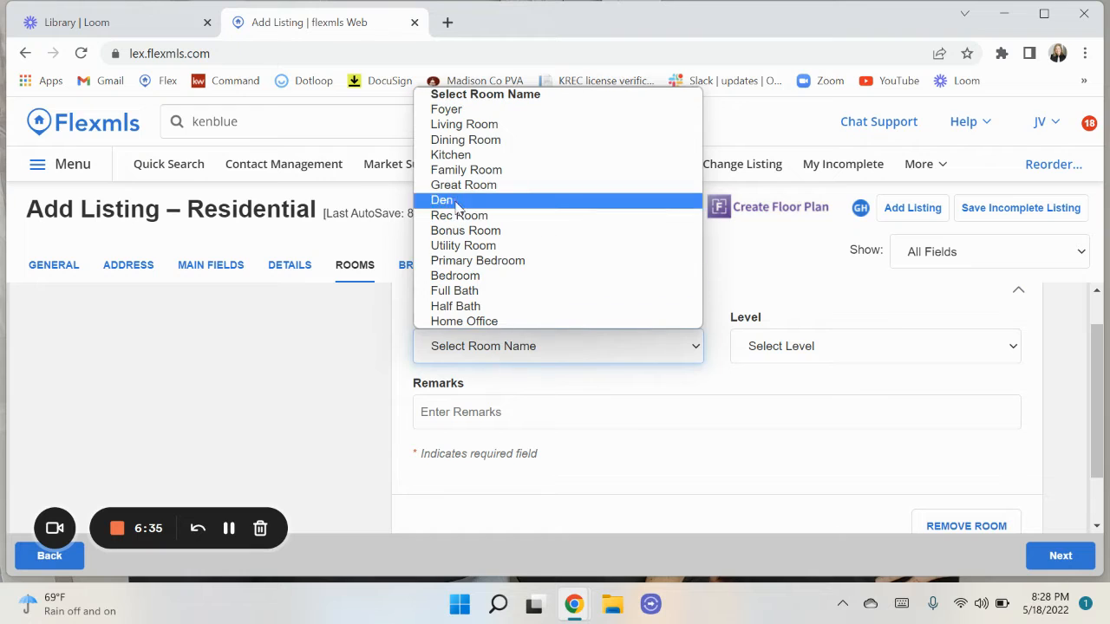
pyautogui.click(460, 127)
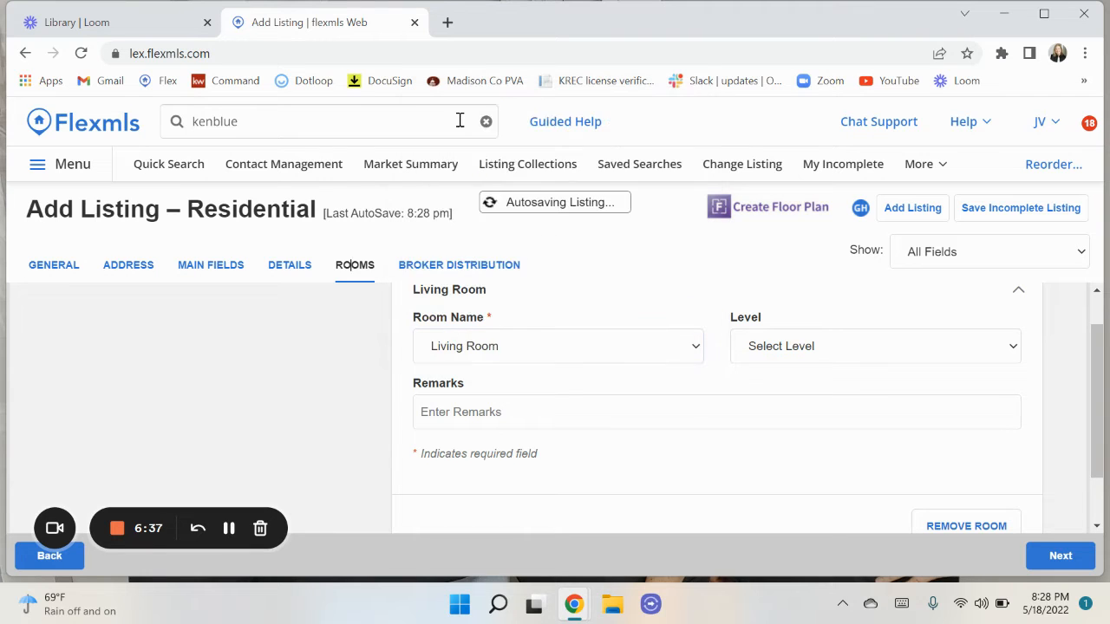
pyautogui.click(791, 347)
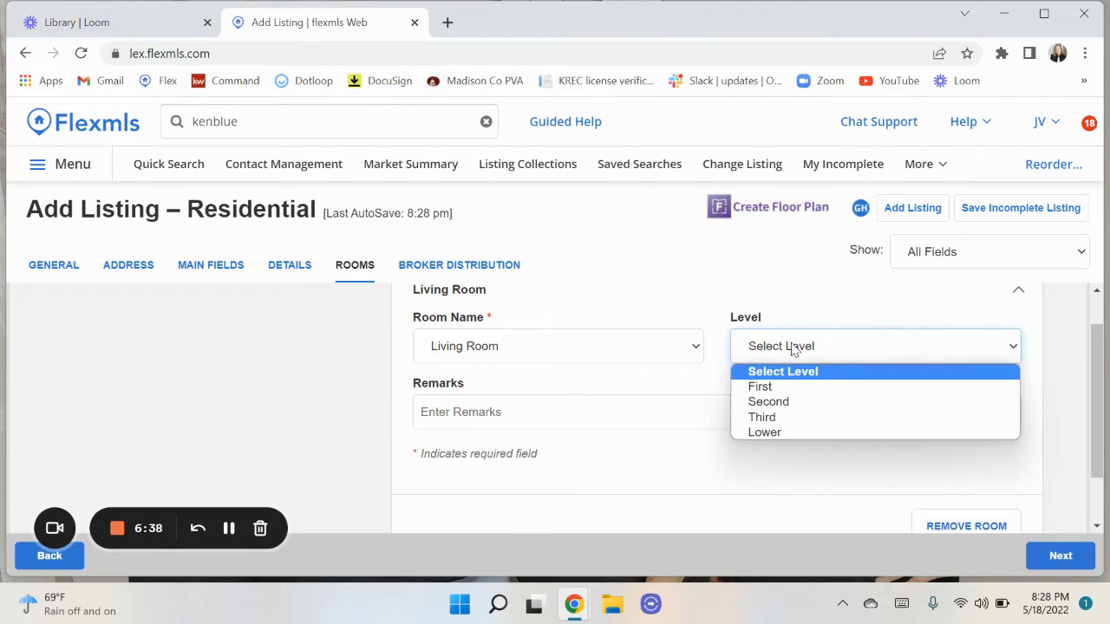
pyautogui.click(768, 387)
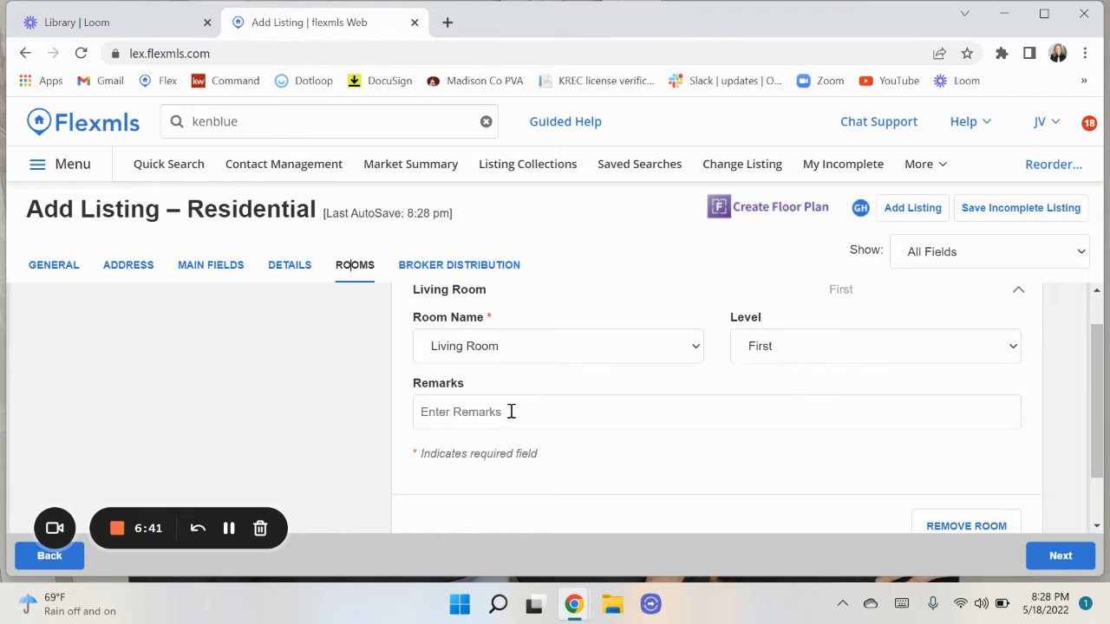
pyautogui.scroll(-2, 886, 482)
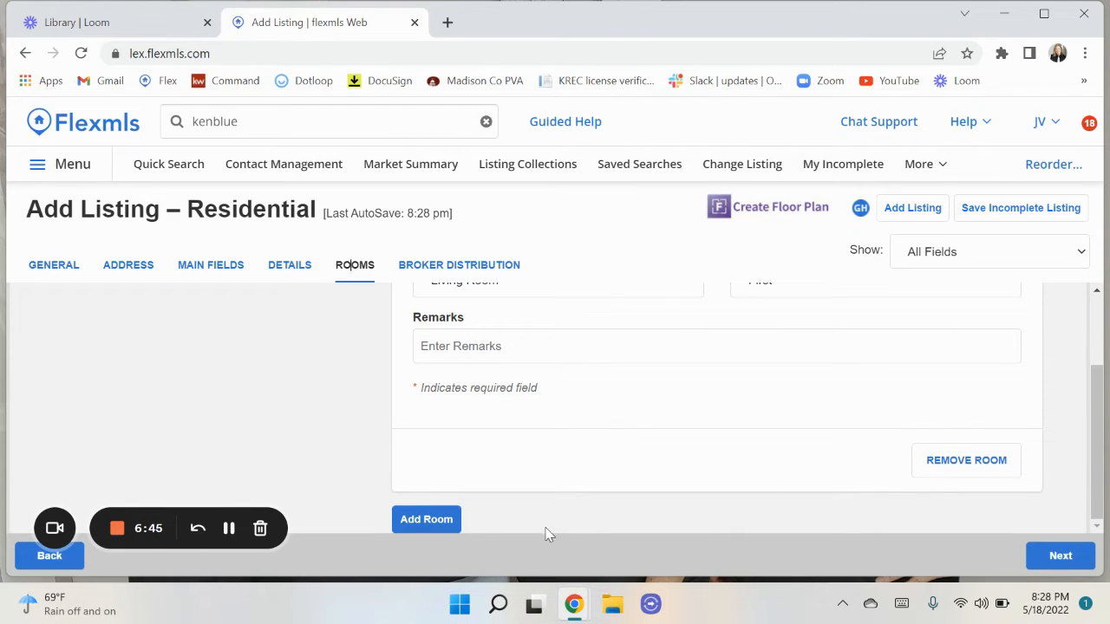
# Add a second room entry as a Primary Bedroom on the First level.
pyautogui.click(431, 527)
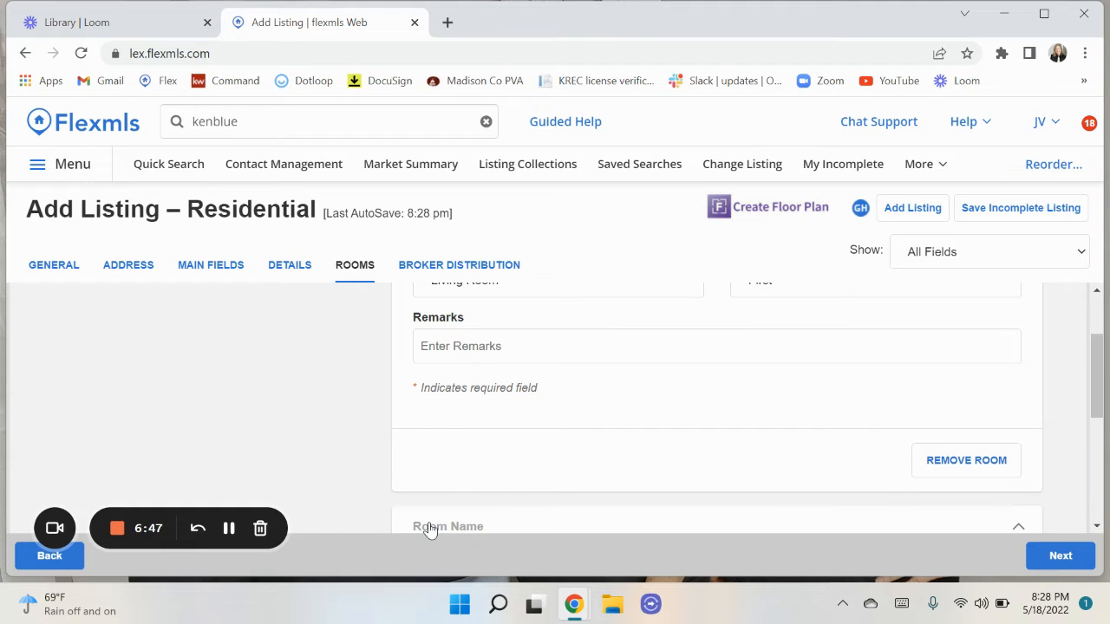
pyautogui.scroll(-2, 439, 492)
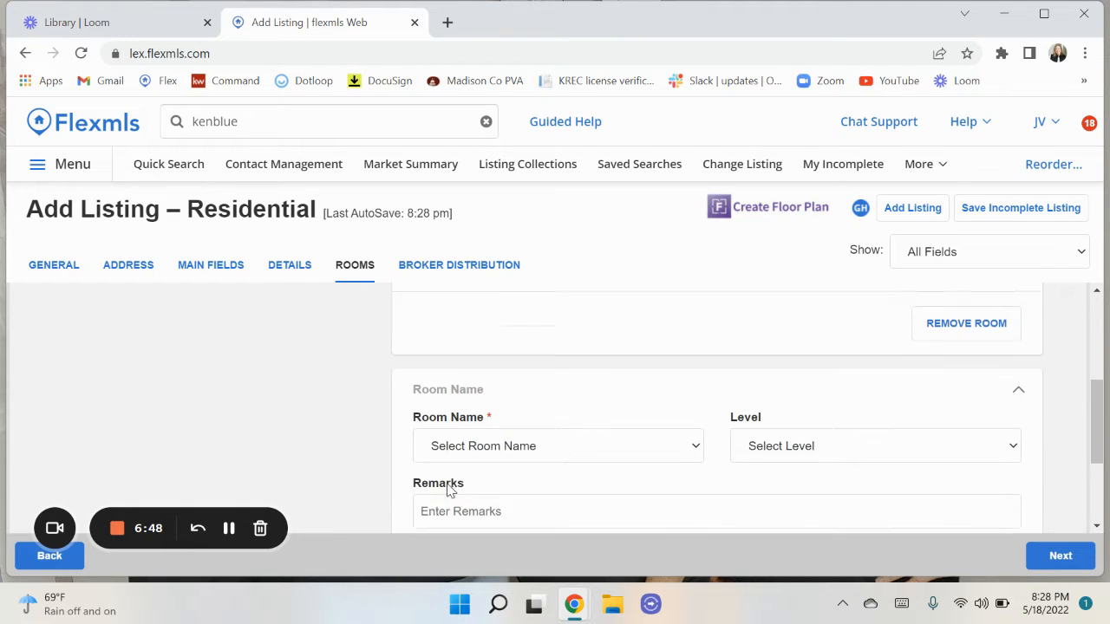
pyautogui.click(491, 427)
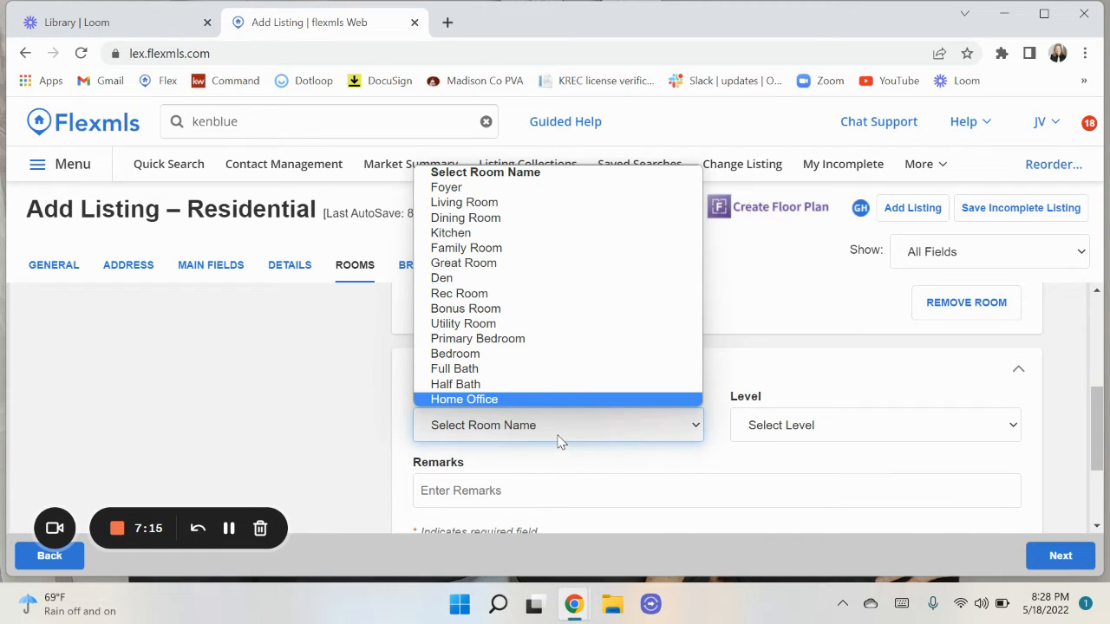
pyautogui.click(482, 339)
pyautogui.click(790, 426)
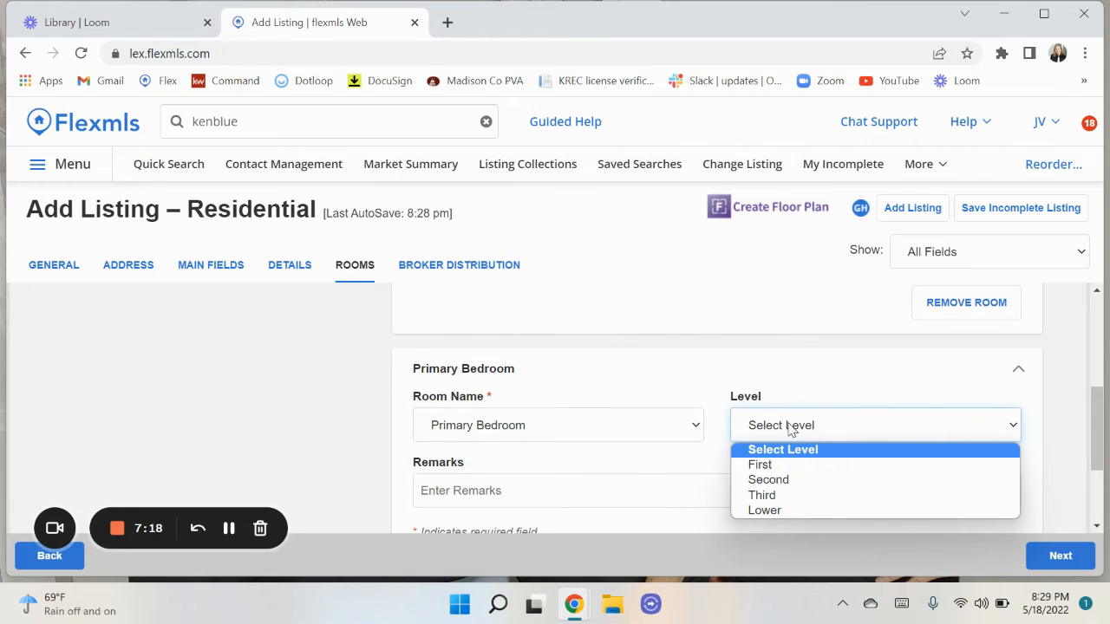
pyautogui.click(763, 465)
pyautogui.scroll(-2, 645, 490)
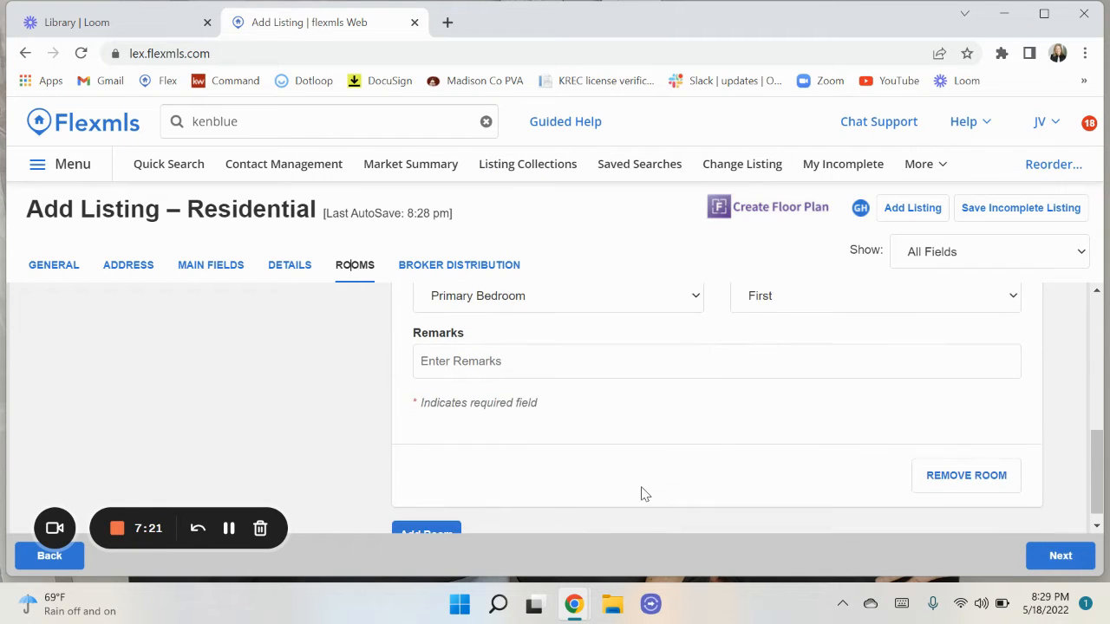
pyautogui.scroll(-1, 645, 494)
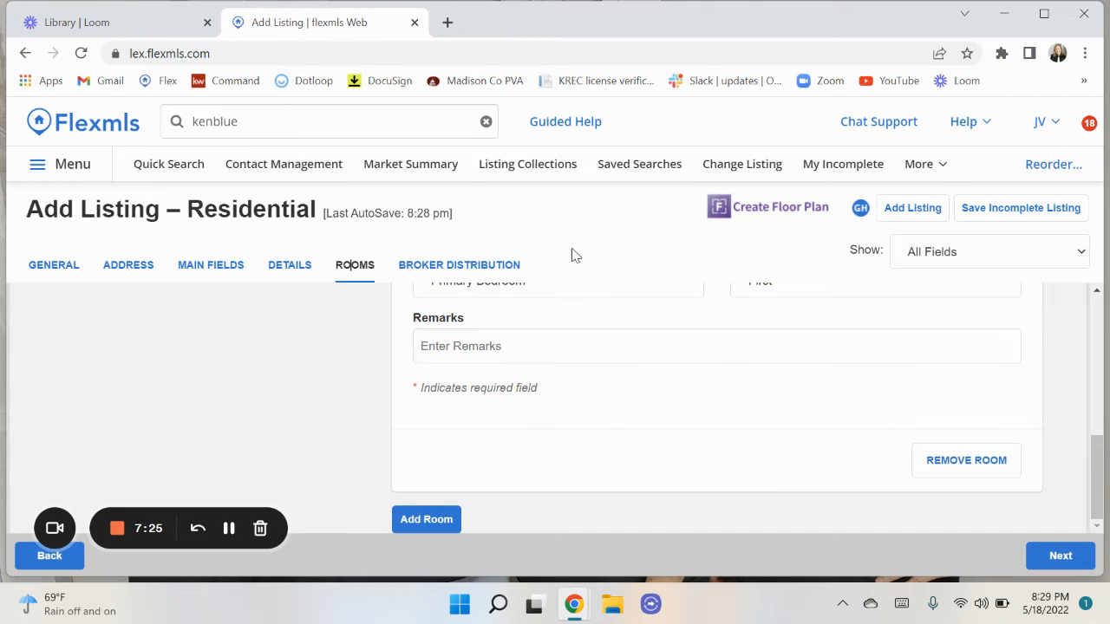
pyautogui.click(461, 268)
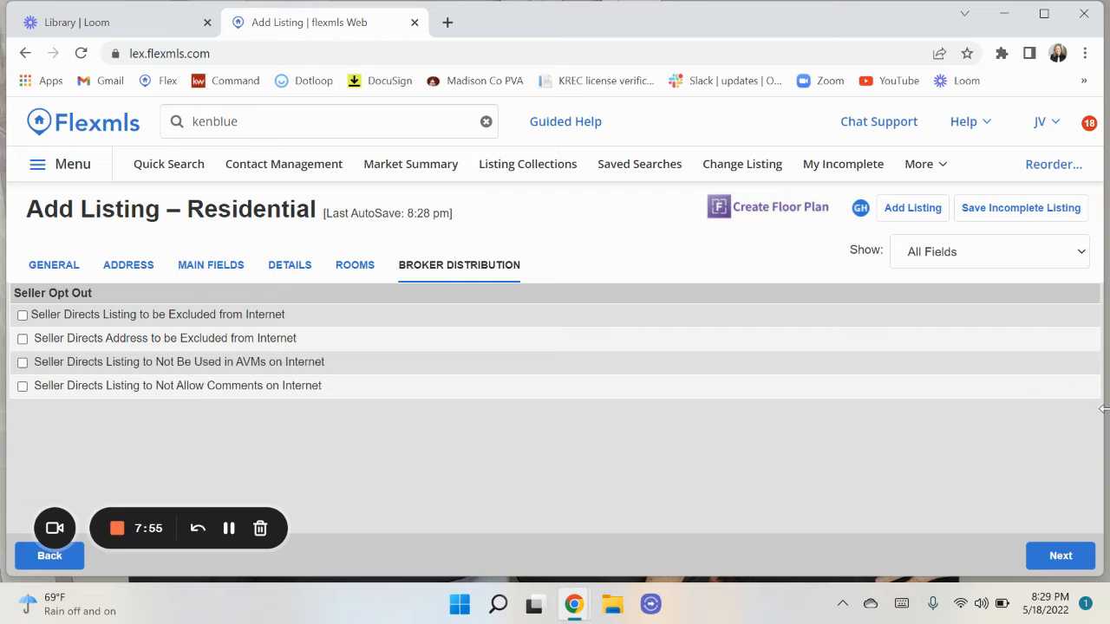
pyautogui.click(1010, 215)
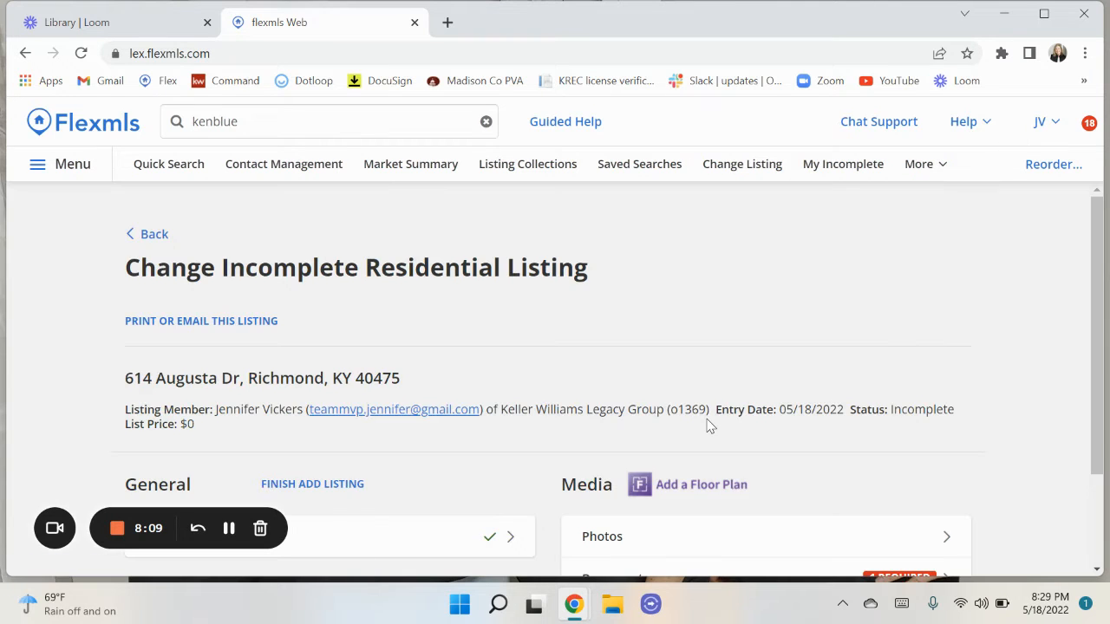
pyautogui.scroll(-3, 709, 424)
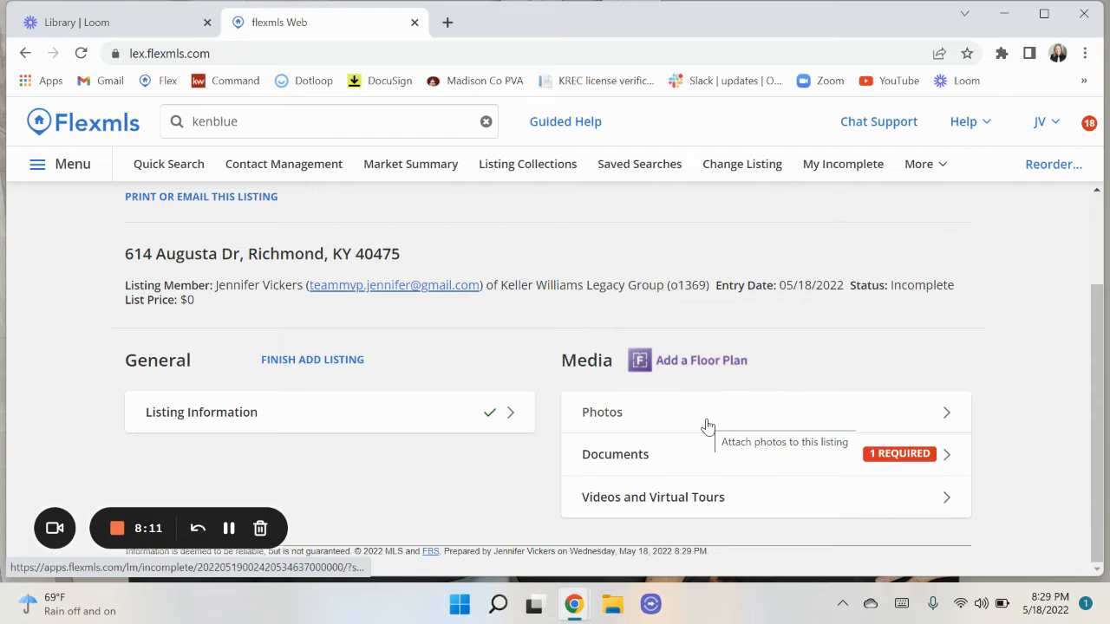
pyautogui.click(608, 419)
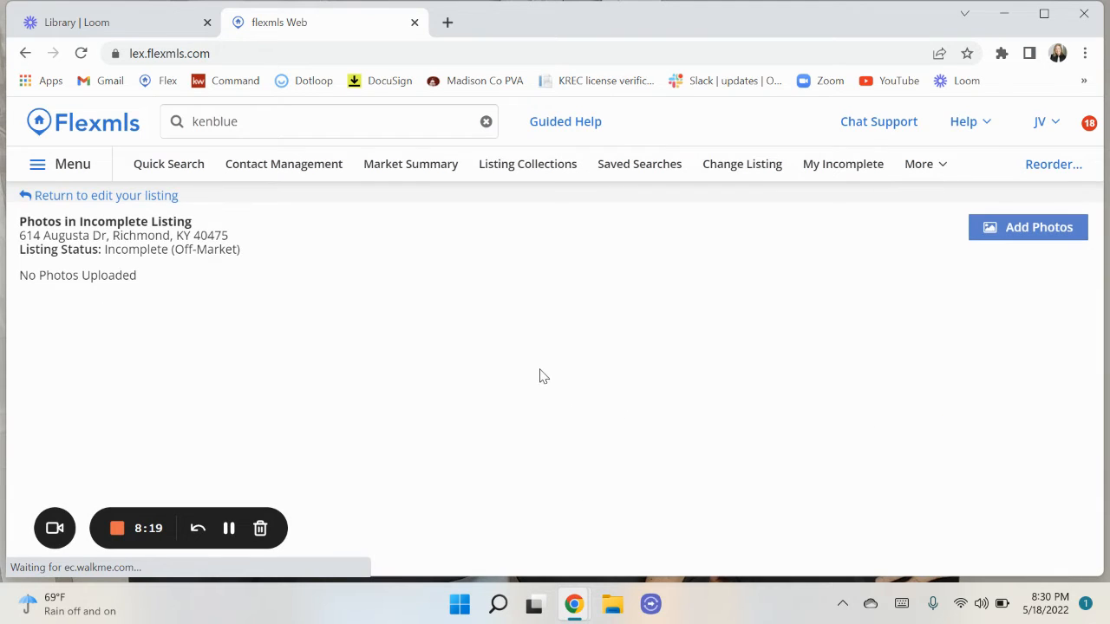
pyautogui.click(1043, 234)
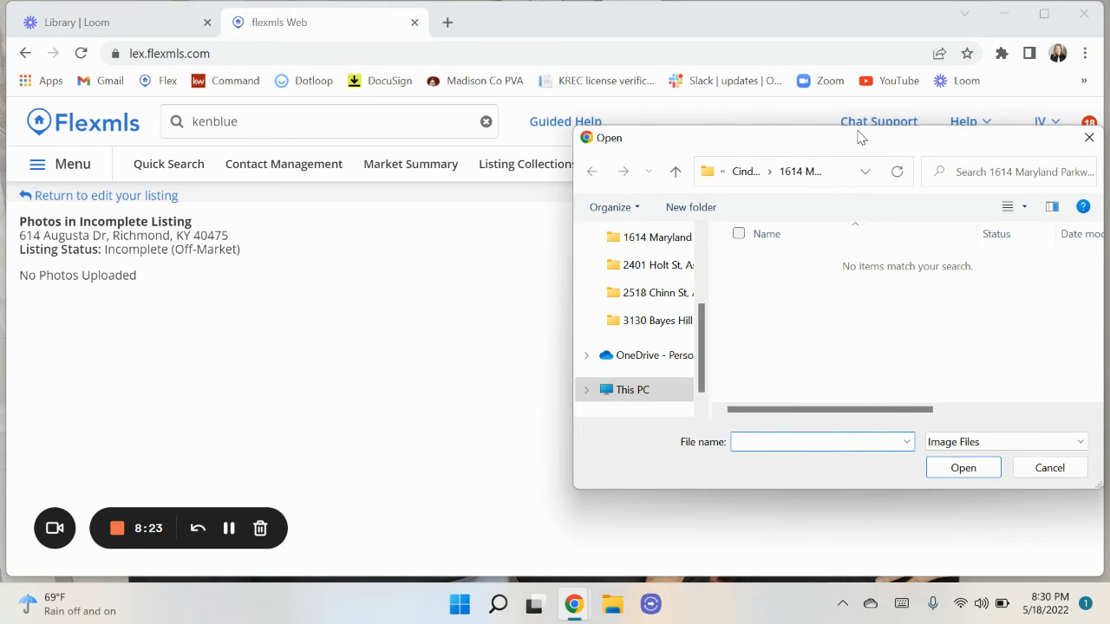
pyautogui.moveTo(860, 136); pyautogui.dragTo(561, 121)
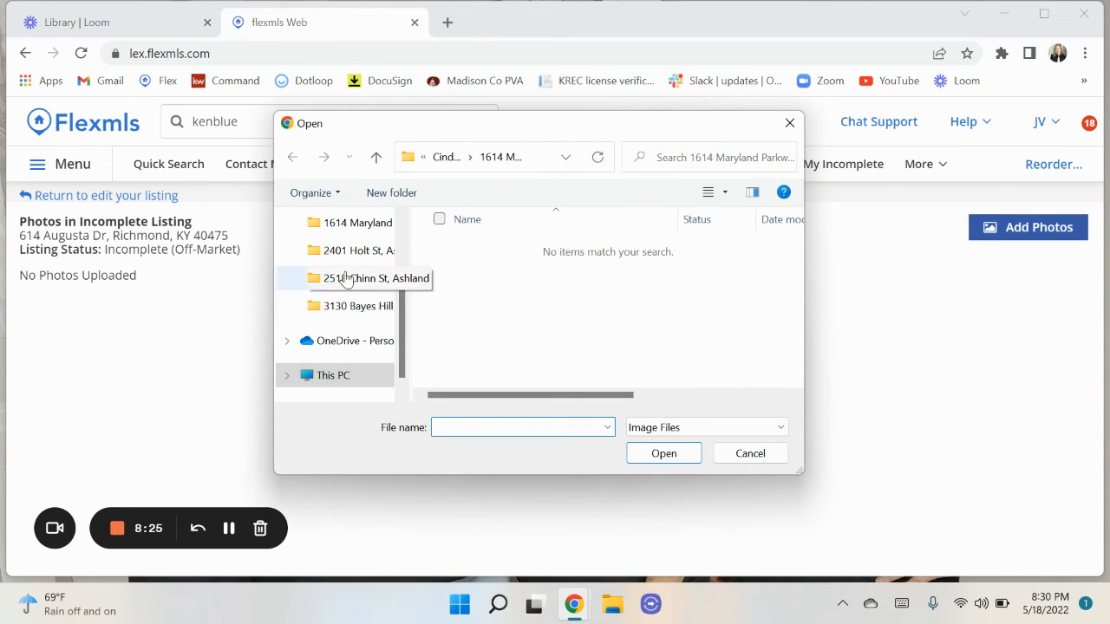
pyautogui.scroll(2, 347, 281)
pyautogui.moveTo(346, 270); pyautogui.dragTo(338, 308)
pyautogui.click(338, 308)
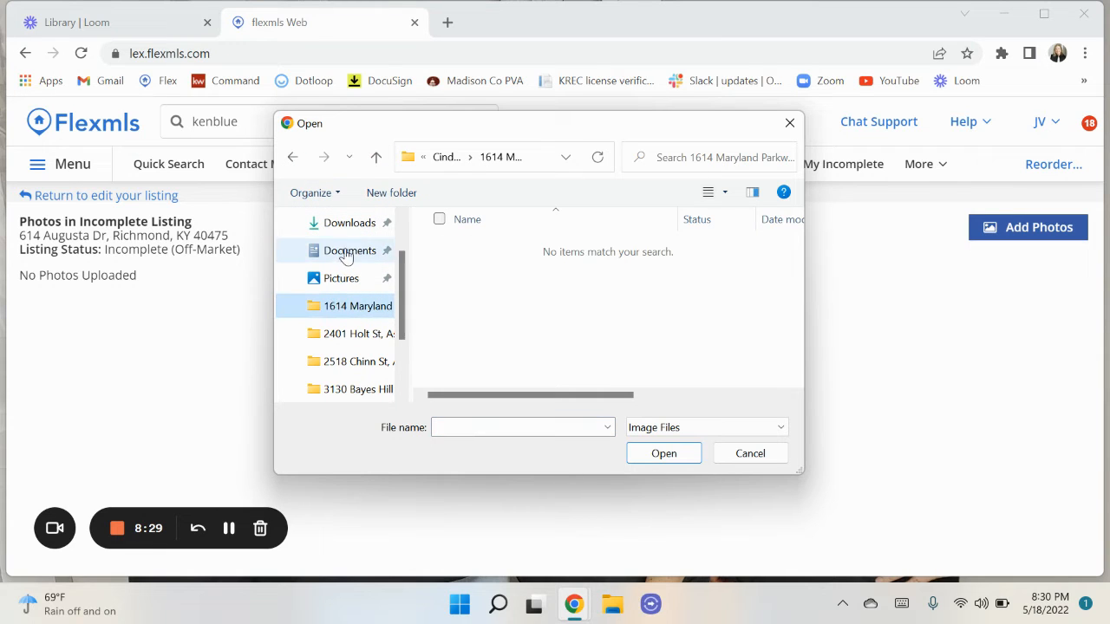
pyautogui.click(347, 252)
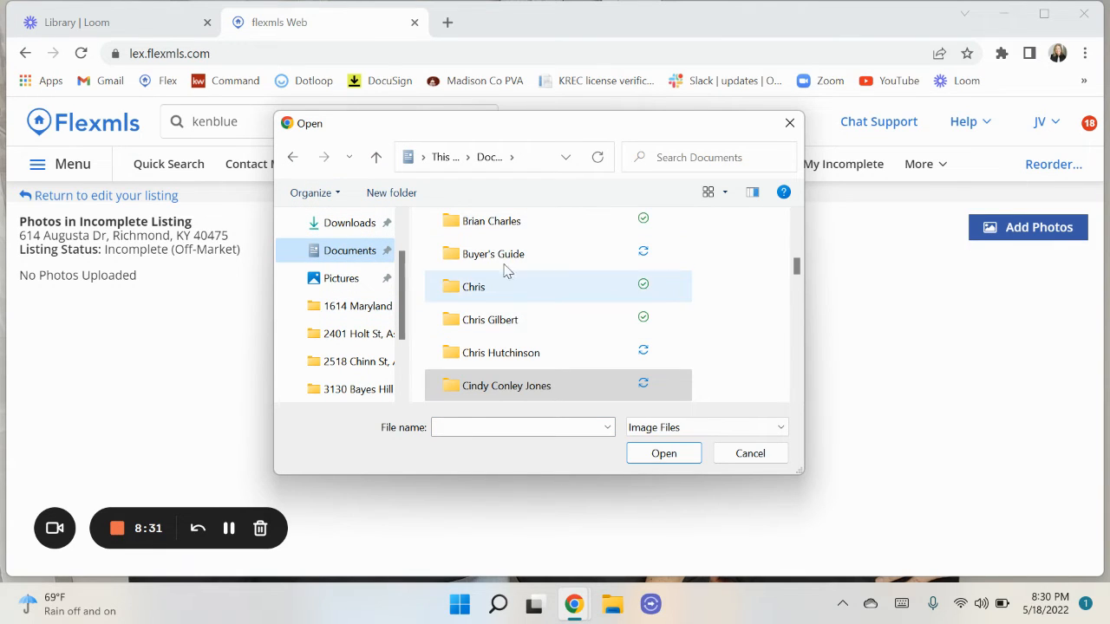
pyautogui.scroll(5, 508, 247)
pyautogui.scroll(1, 514, 243)
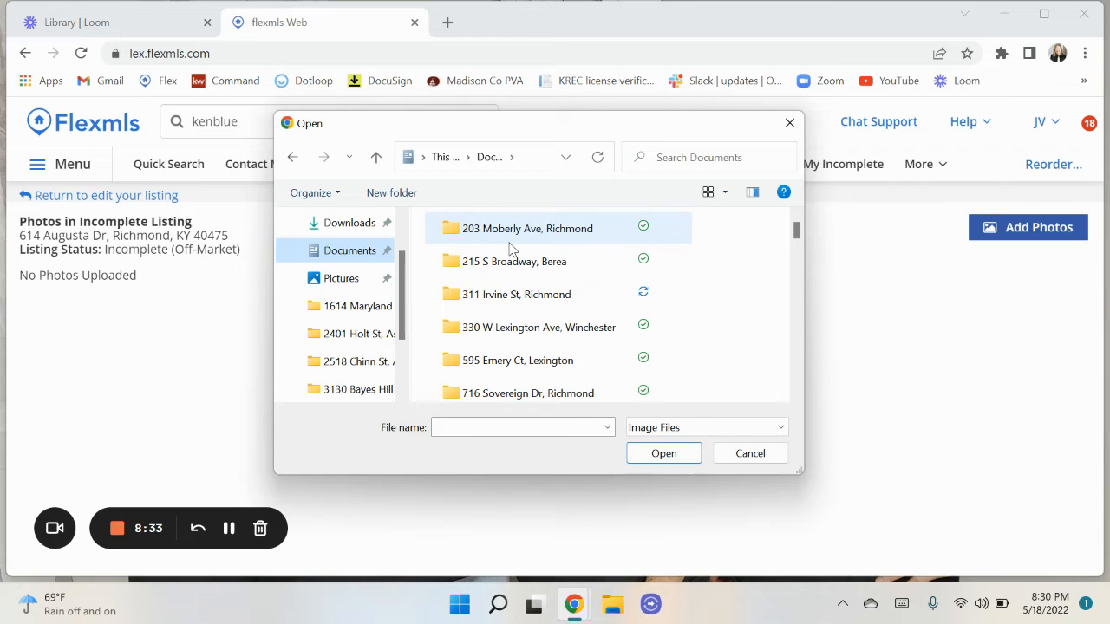
pyautogui.click(511, 359)
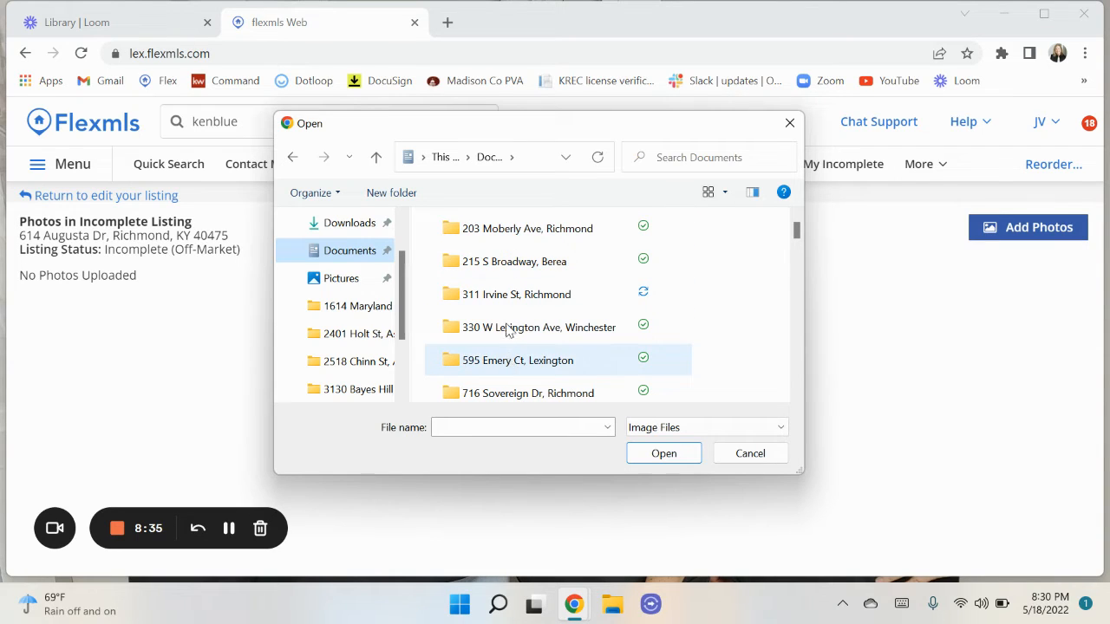
pyautogui.click(507, 392)
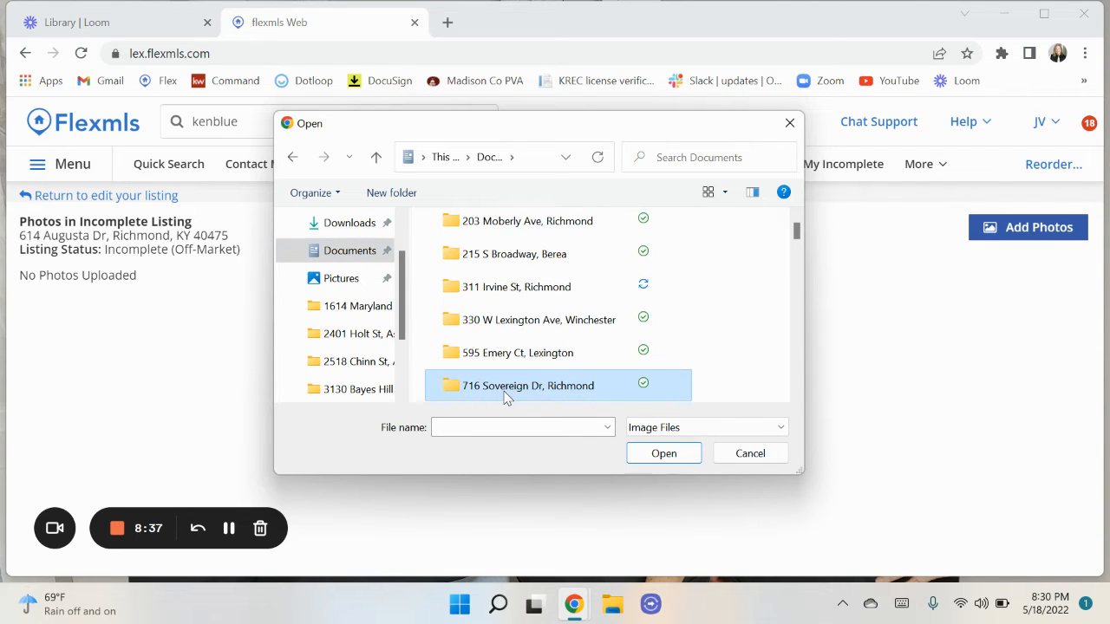
pyautogui.doubleClick(507, 392)
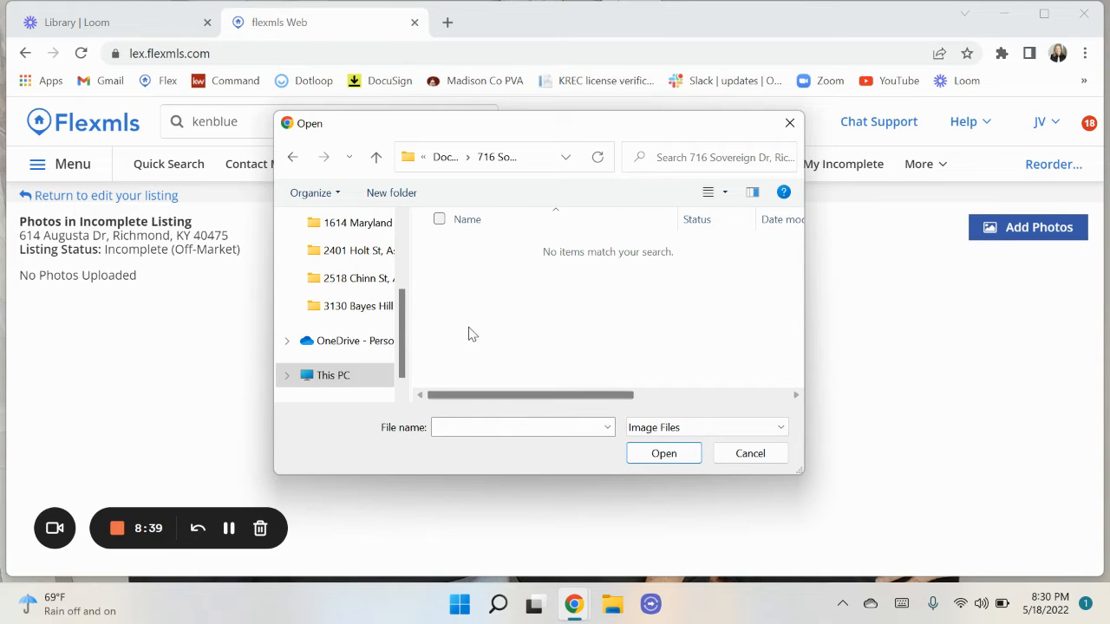
pyautogui.click(375, 160)
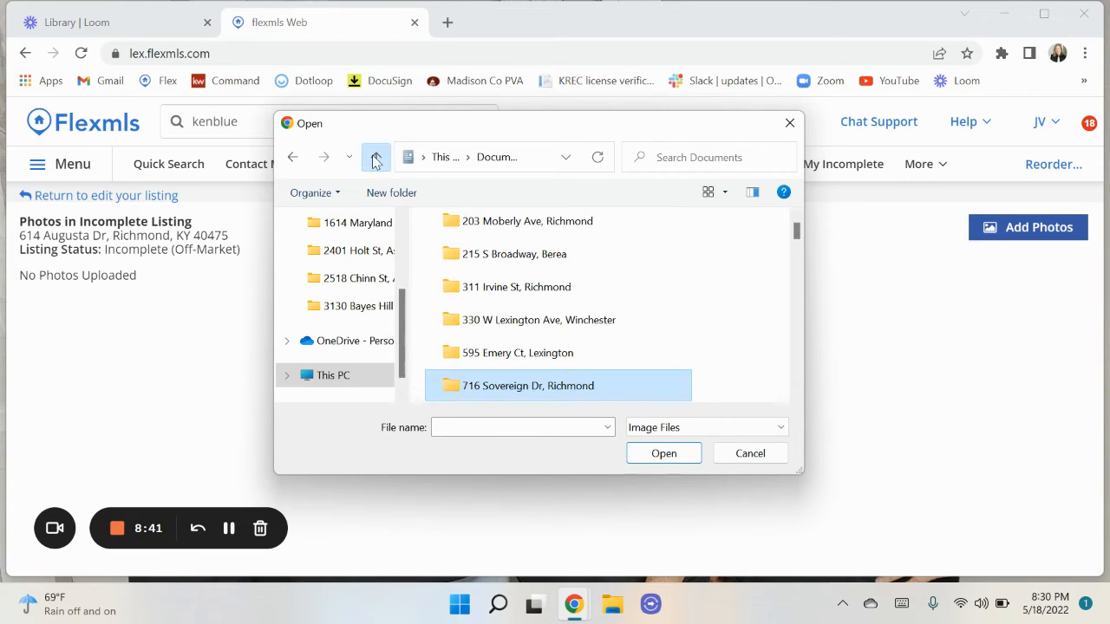
pyautogui.doubleClick(500, 323)
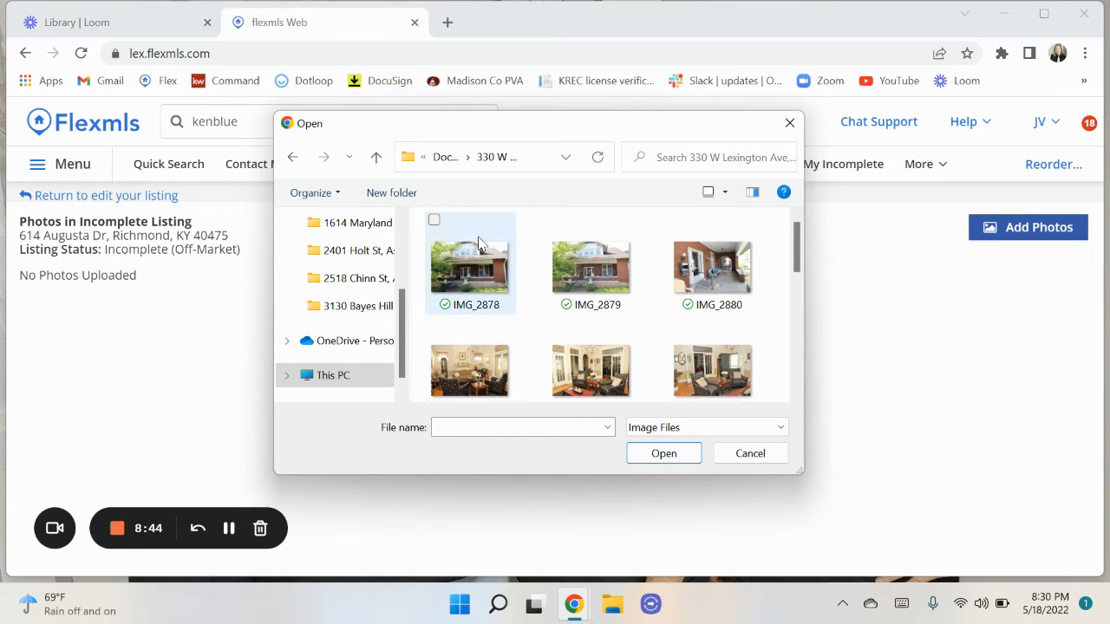
# Select IMG_2878 through IMG_2889 plus IMG_2891 and upload all thirteen.
pyautogui.click(436, 221)
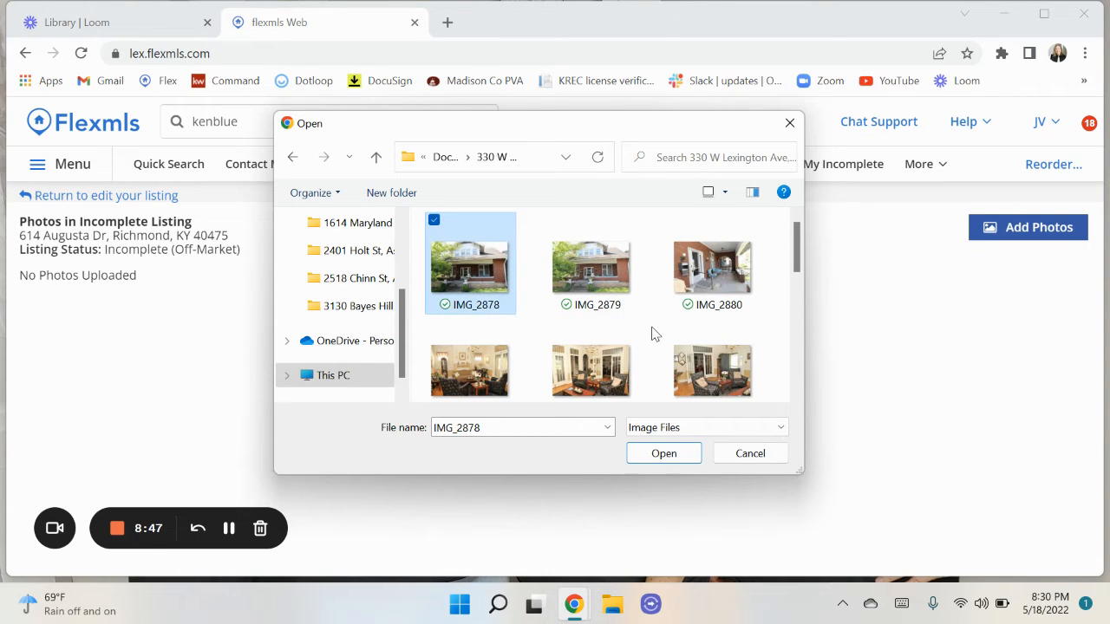
pyautogui.scroll(-3, 653, 333)
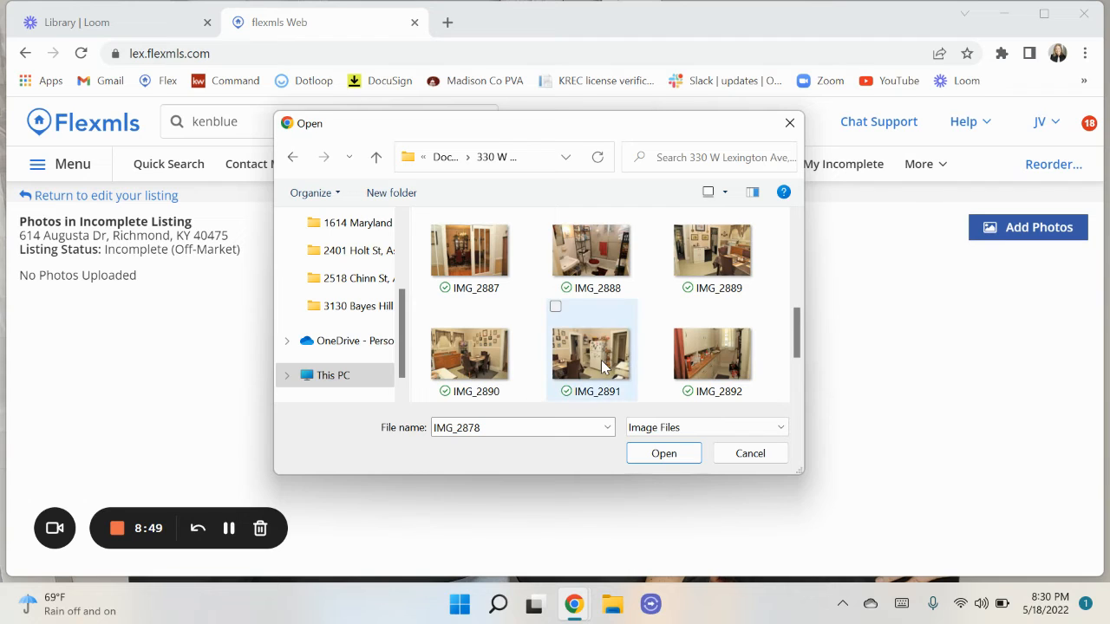
pyautogui.keyDown('shift'); pyautogui.click(700, 265); pyautogui.keyUp('shift')
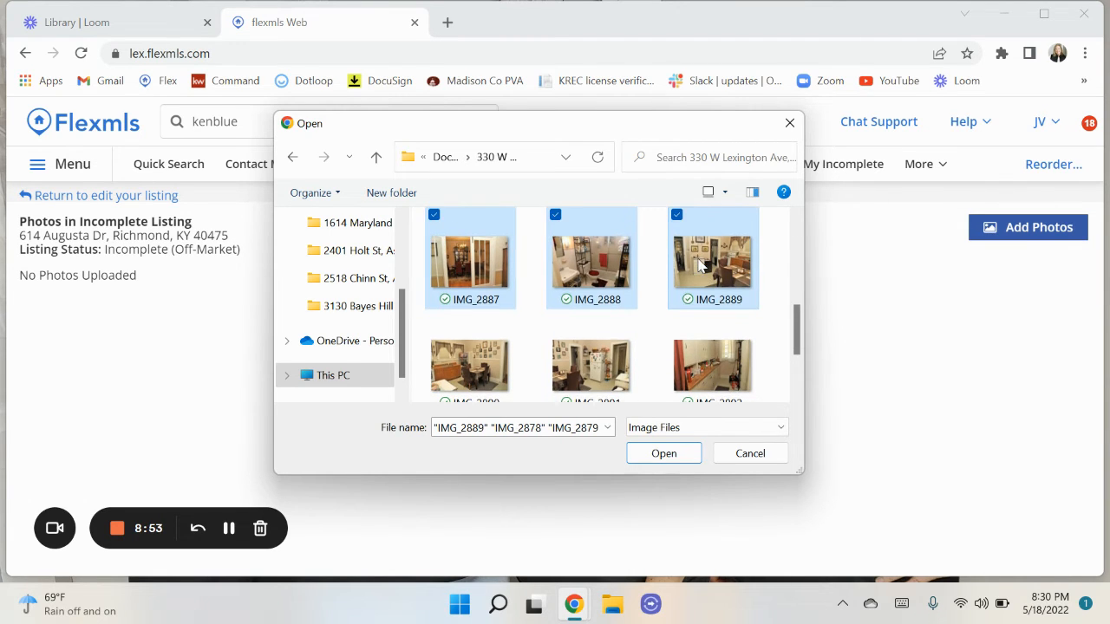
pyautogui.keyDown('ctrl'); pyautogui.click(555, 320); pyautogui.keyUp('ctrl')
pyautogui.scroll(-3, 555, 319)
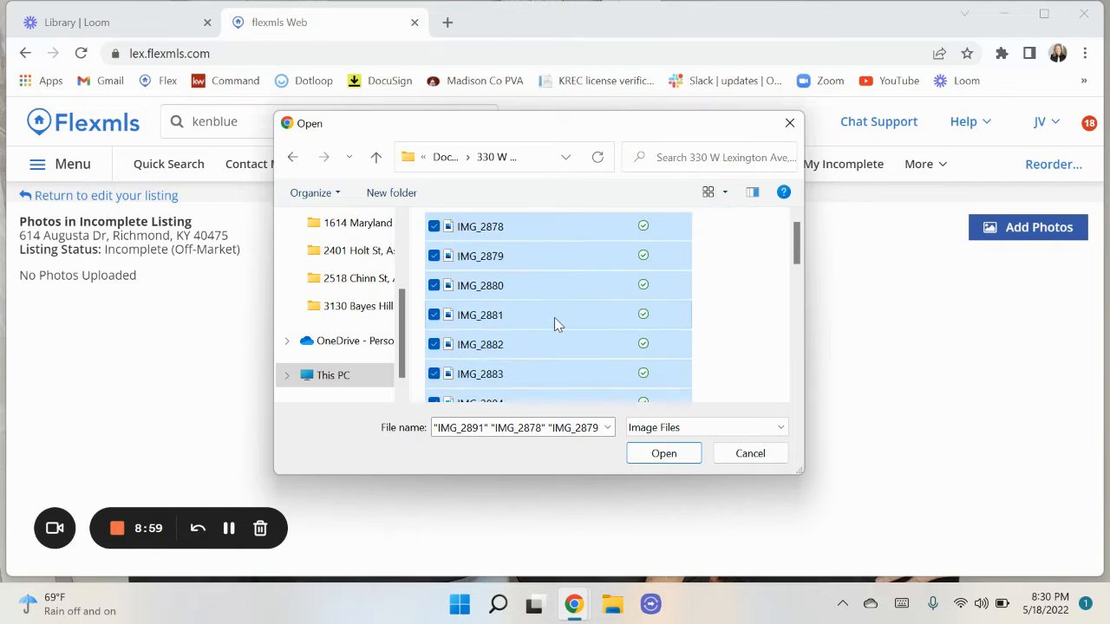
pyautogui.scroll(3, 555, 319)
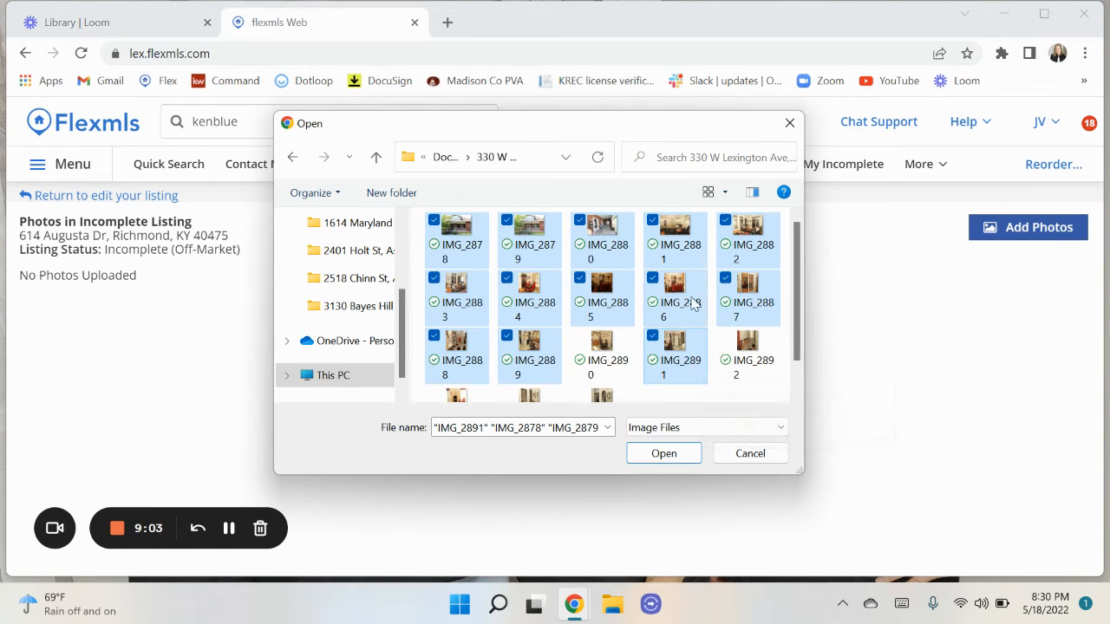
pyautogui.click(663, 454)
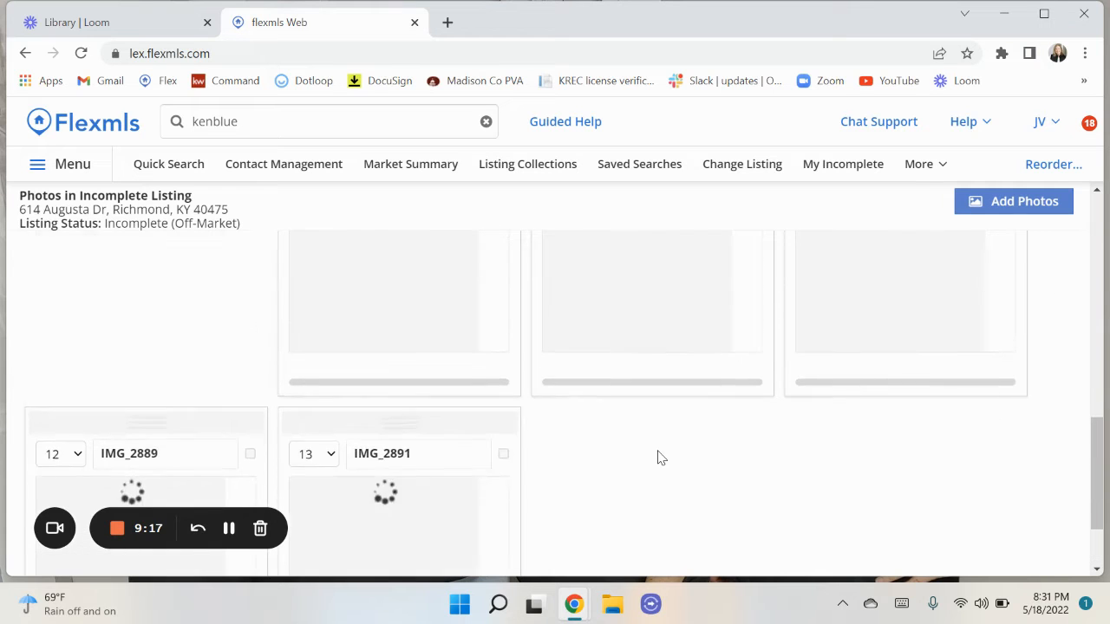
# After the uploads finish, flag living-room photo IMG_2881 as the Public (Primary) photo.
pyautogui.scroll(3, 659, 458)
pyautogui.scroll(5, 659, 458)
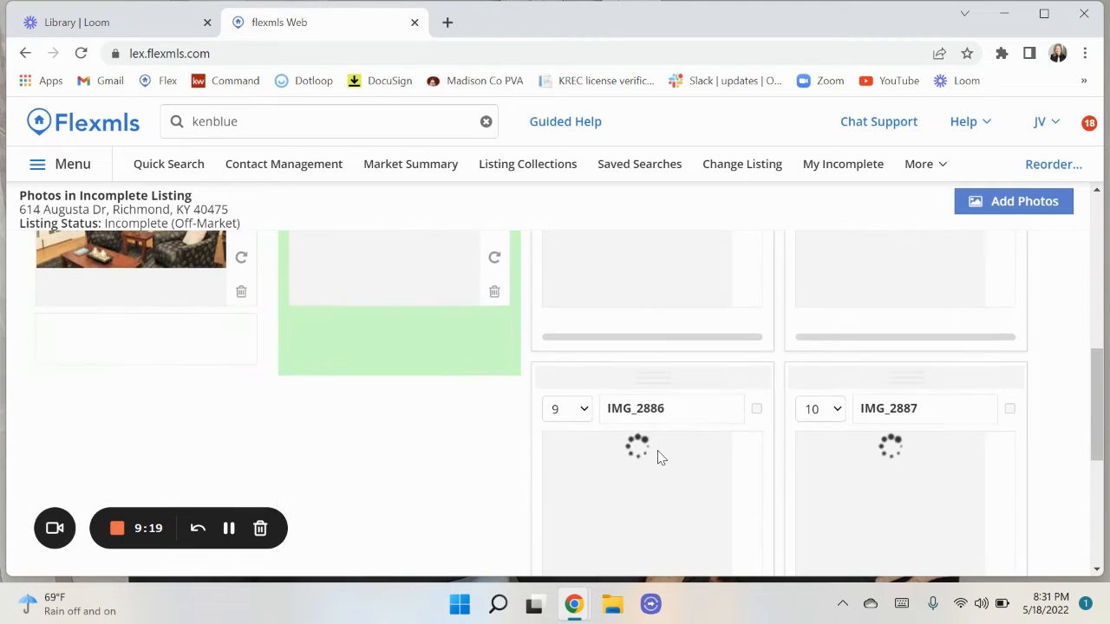
pyautogui.scroll(1, 659, 457)
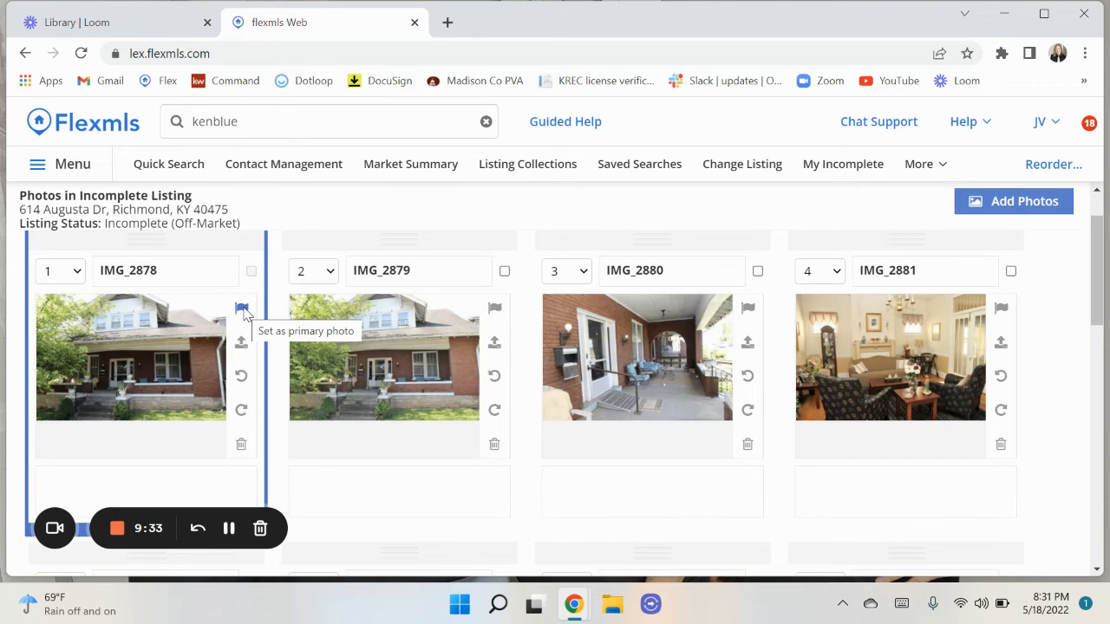
pyautogui.click(1002, 310)
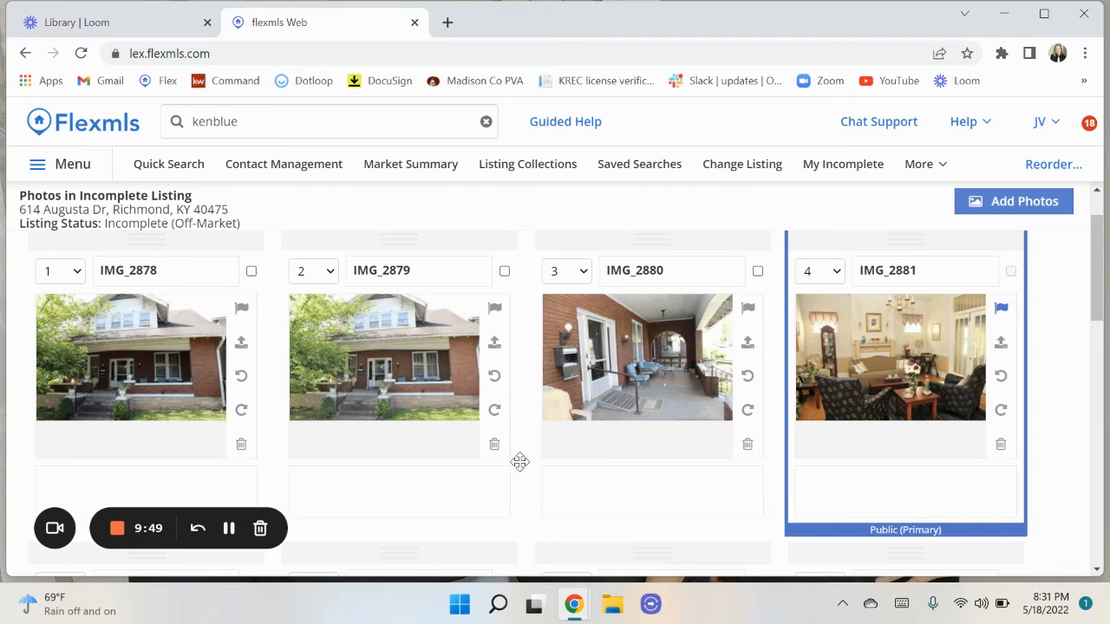
pyautogui.scroll(-2, 520, 462)
pyautogui.scroll(-2, 520, 463)
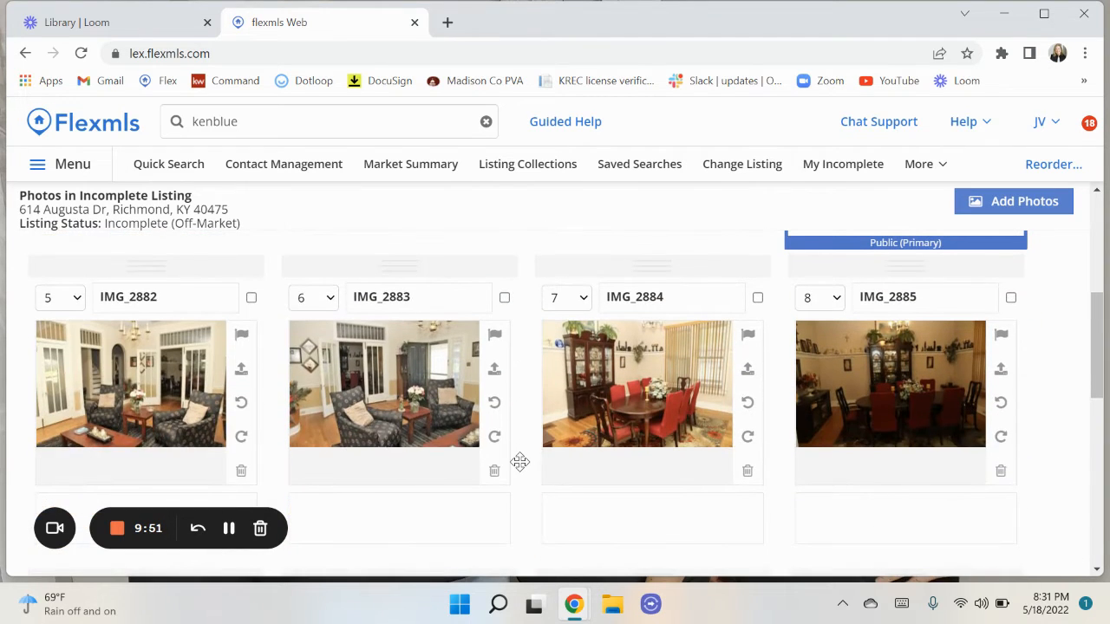
pyautogui.scroll(5, 520, 462)
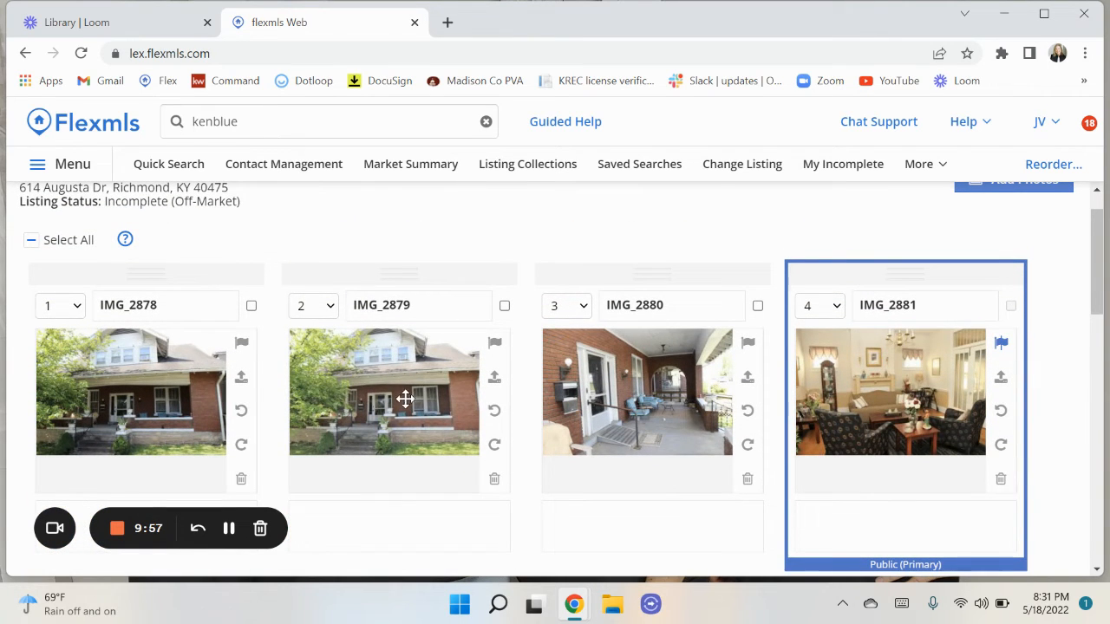
# Delete the duplicate exterior photo IMG_2879.
pyautogui.click(494, 481)
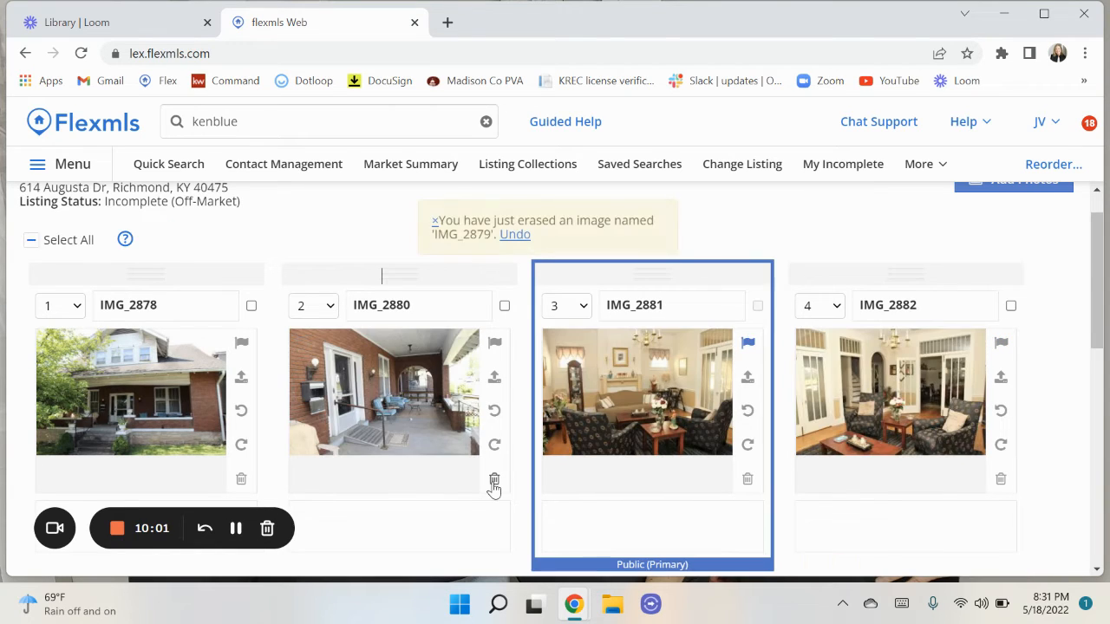
pyautogui.scroll(-1, 587, 514)
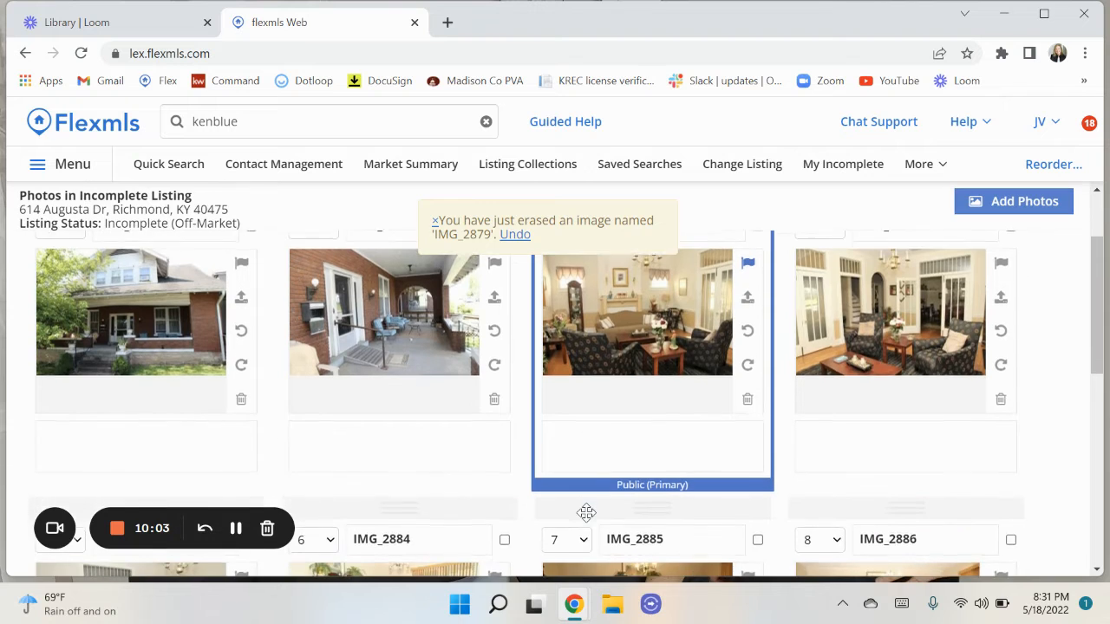
pyautogui.scroll(-2, 587, 512)
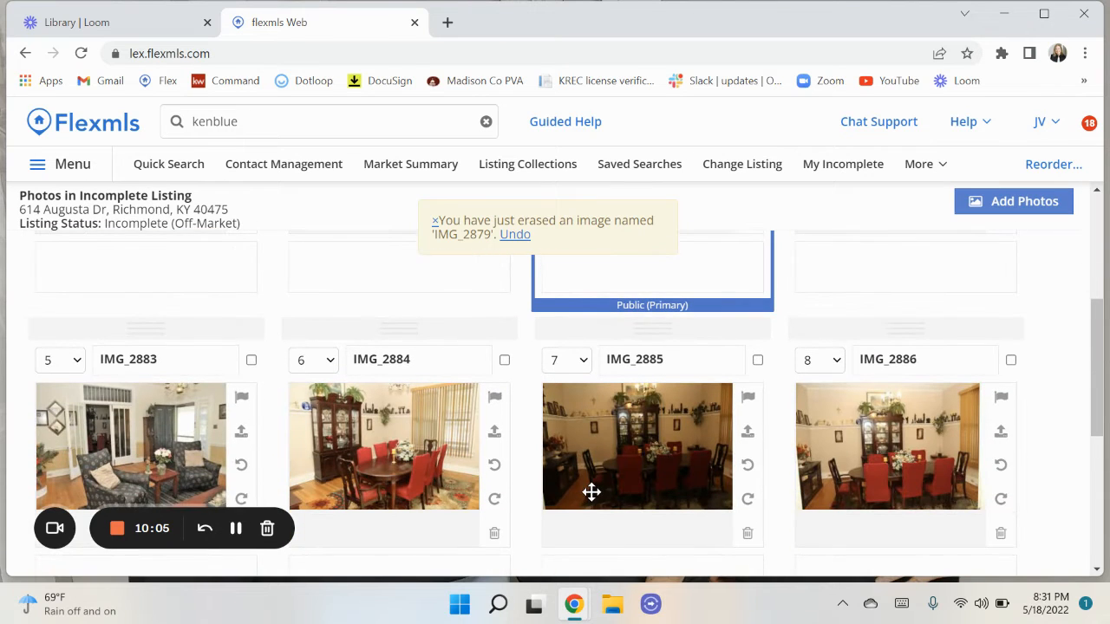
pyautogui.moveTo(647, 330); pyautogui.dragTo(640, 261)
# Move dining-room photo IMG_2884 to position 2.
pyautogui.scroll(-1, 631, 440)
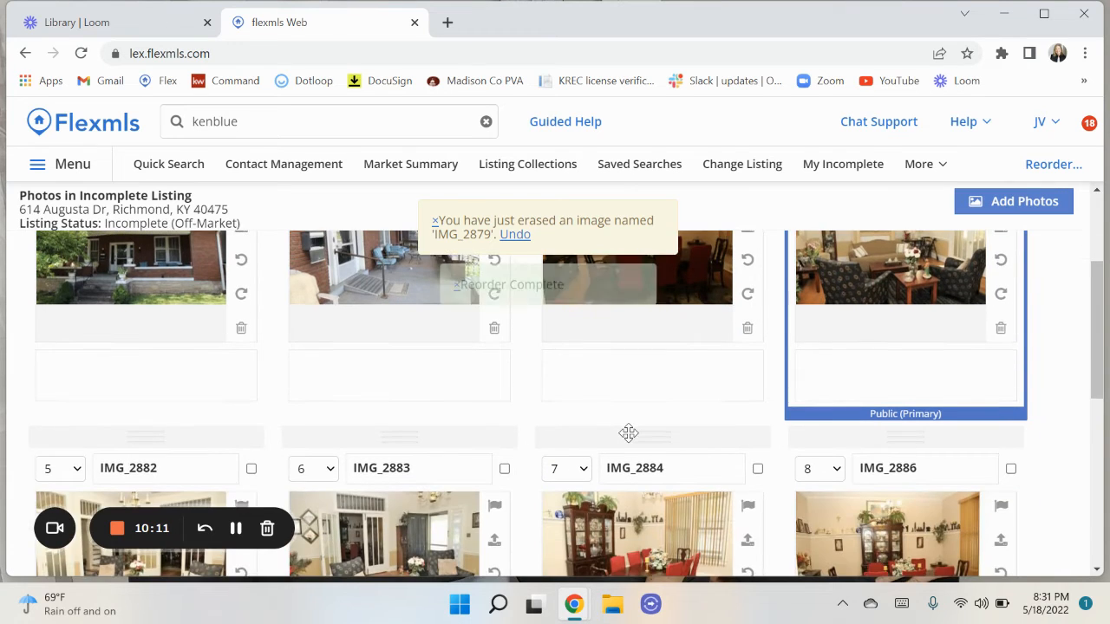
pyautogui.scroll(-1, 631, 441)
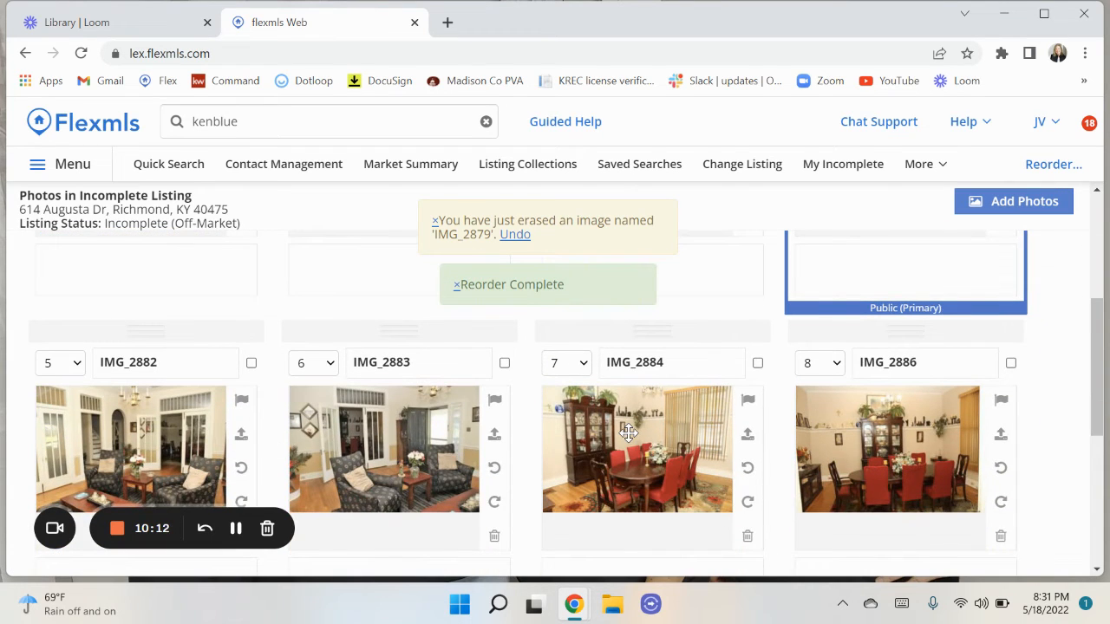
pyautogui.click(583, 368)
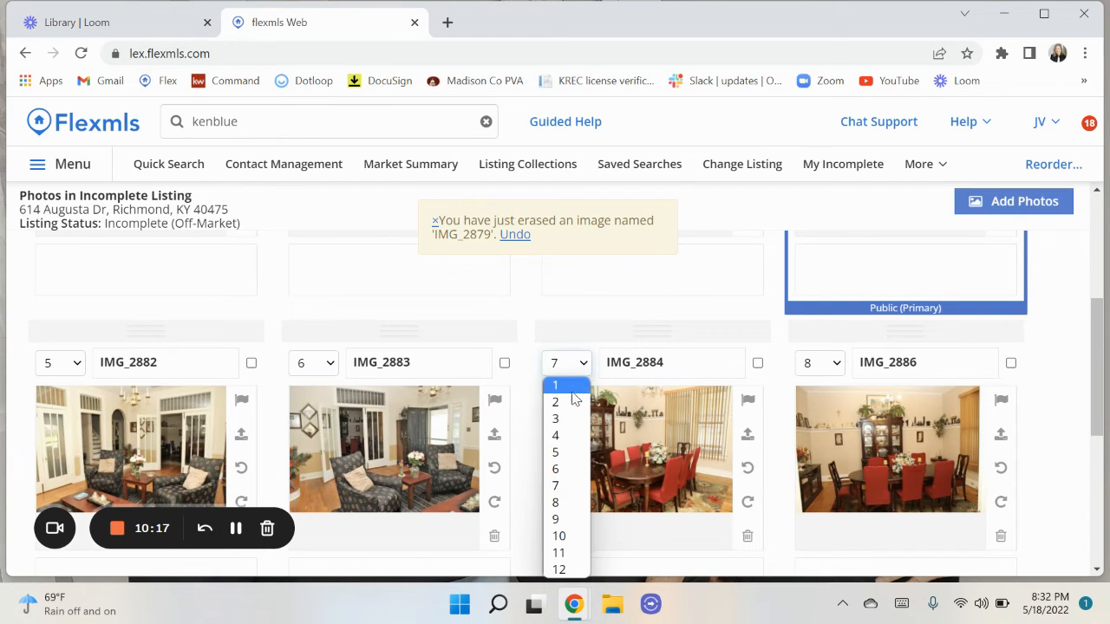
pyautogui.click(560, 385)
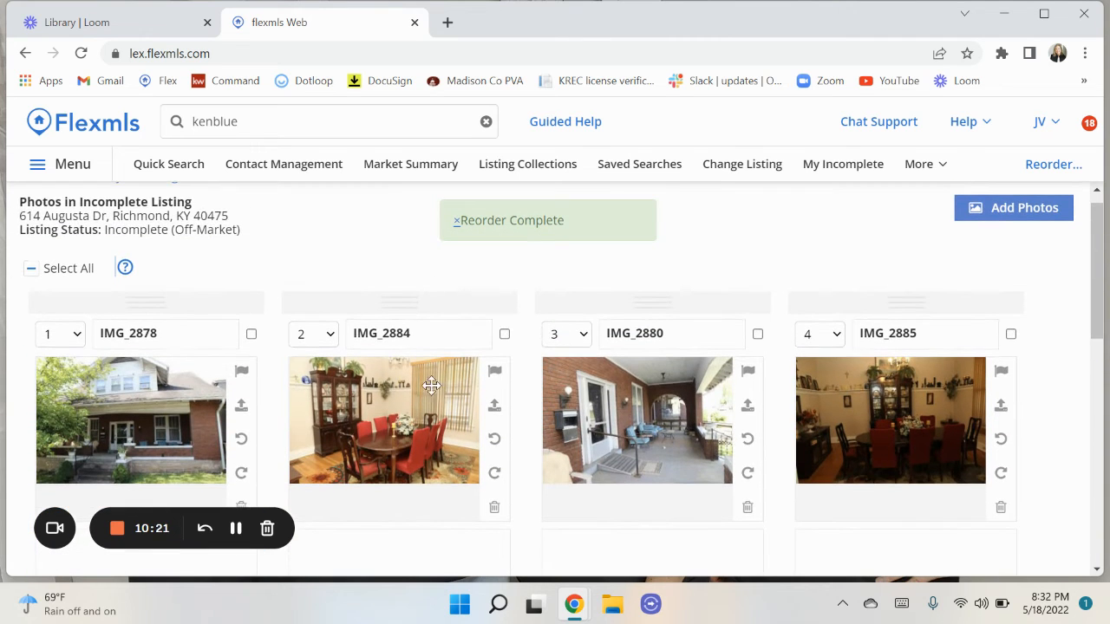
pyautogui.scroll(-5, 511, 455)
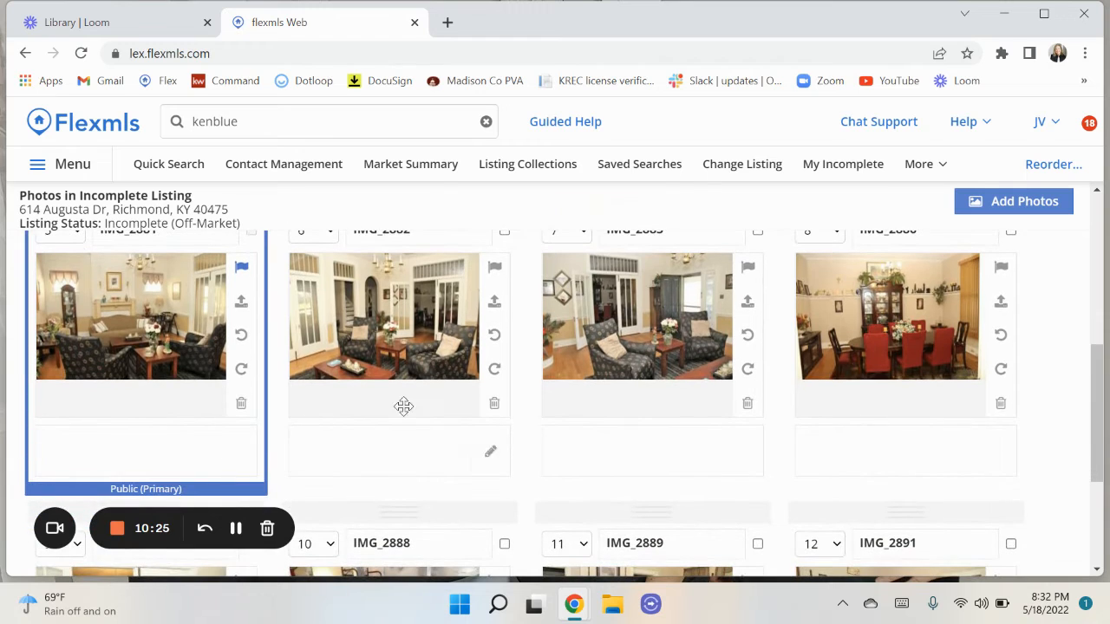
# Rotate IMG_2881 left then back upright, and caption it 'Extra large living room'.
pyautogui.click(242, 337)
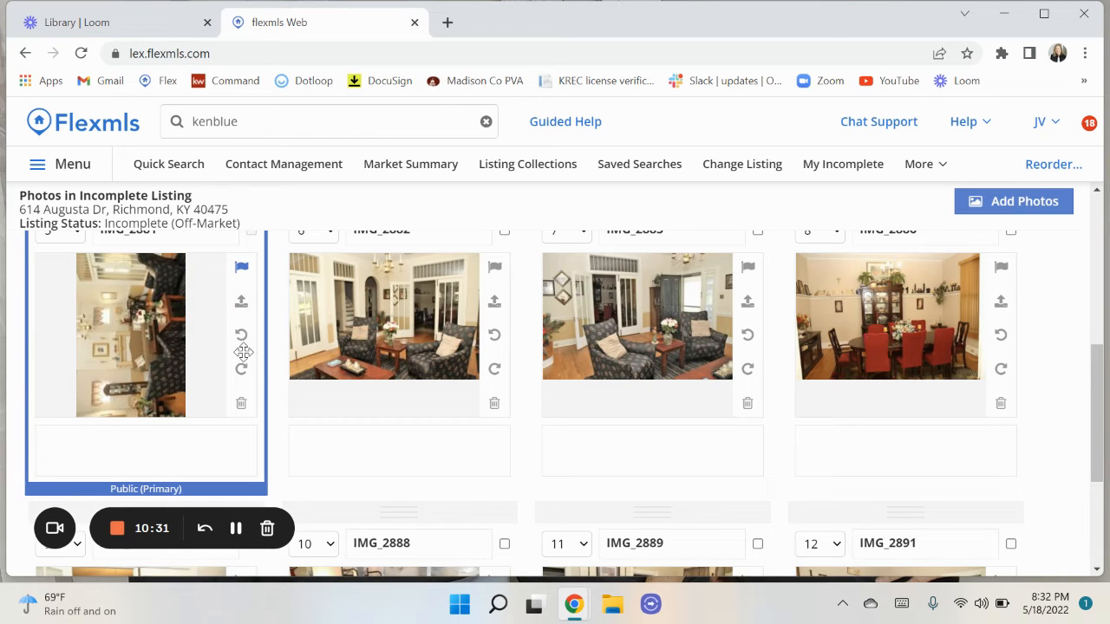
pyautogui.click(243, 372)
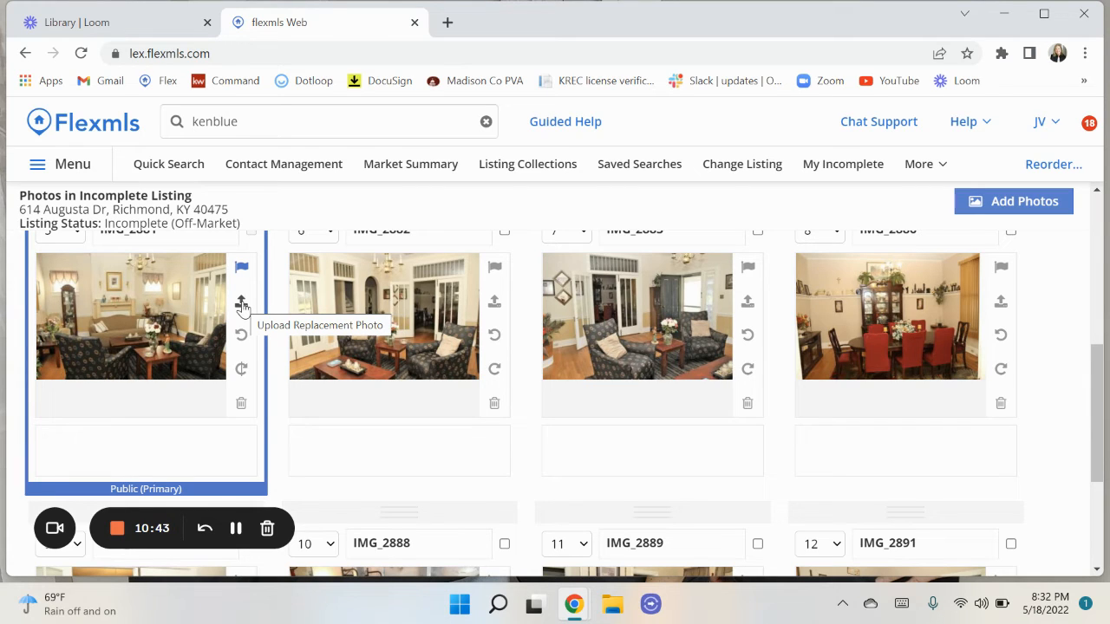
pyautogui.click(120, 447)
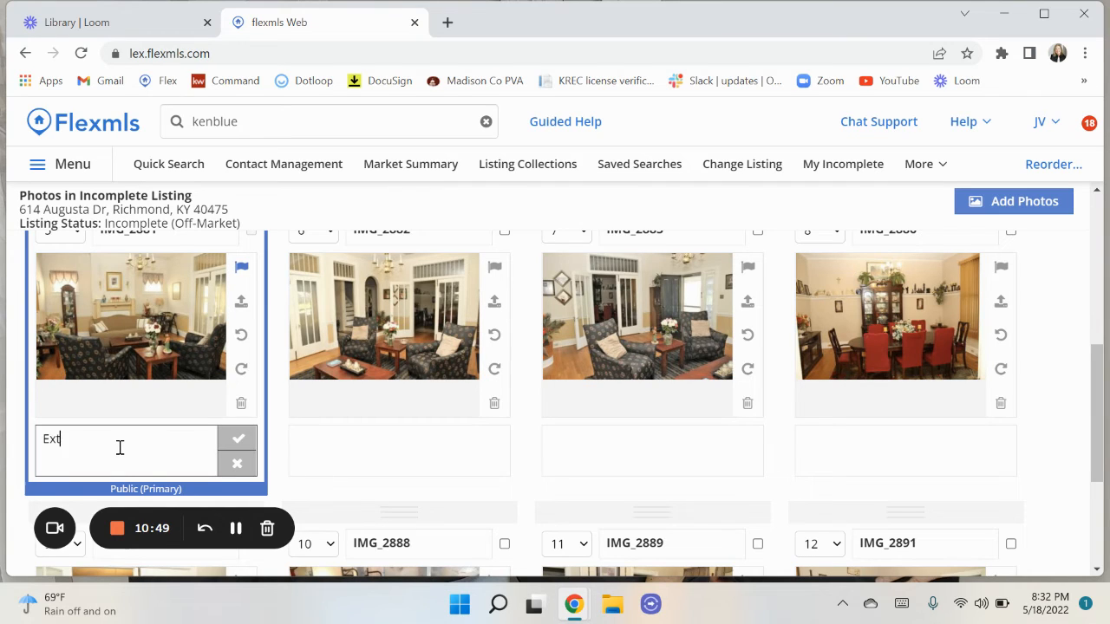
pyautogui.write('Extra large living room')
pyautogui.scroll(2, 347, 459)
pyautogui.scroll(-3, 346, 458)
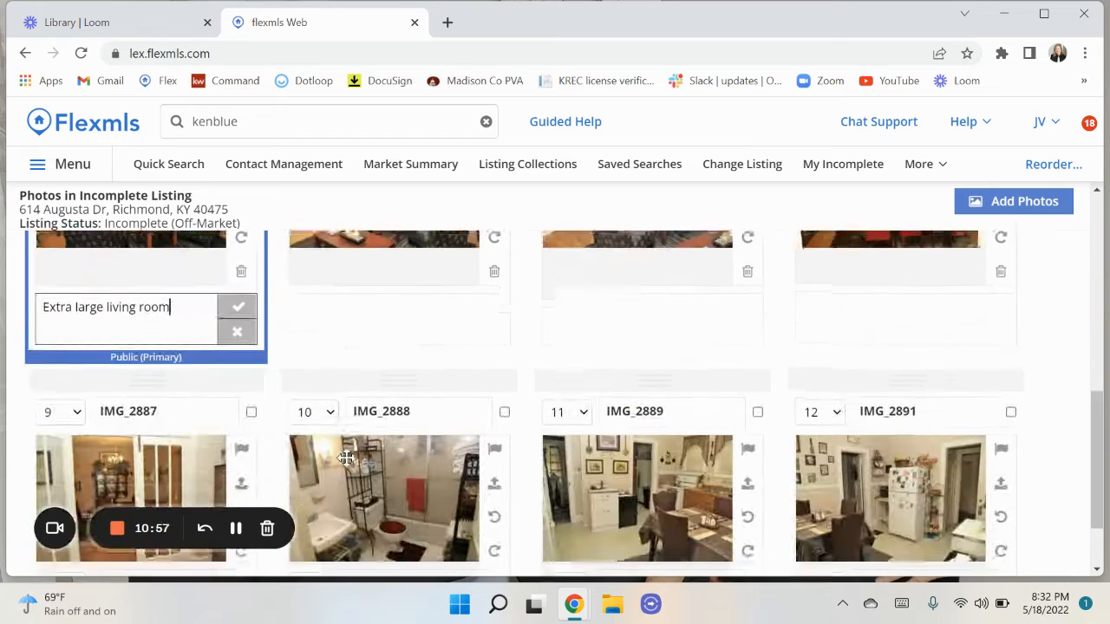
pyautogui.scroll(-1, 346, 458)
pyautogui.scroll(4, 373, 376)
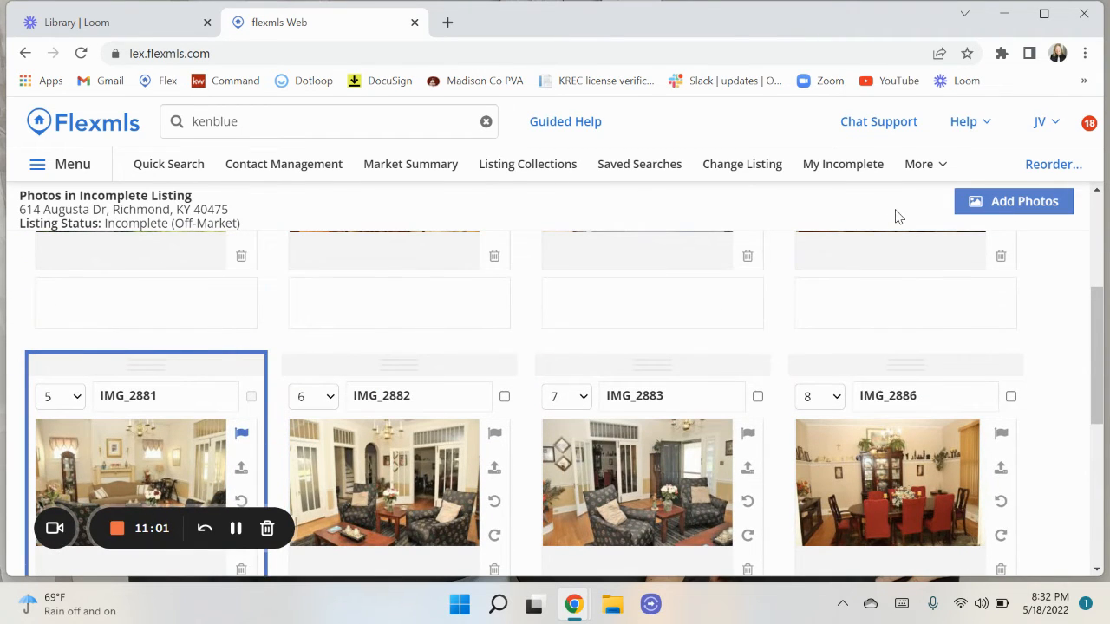
pyautogui.scroll(2, 898, 217)
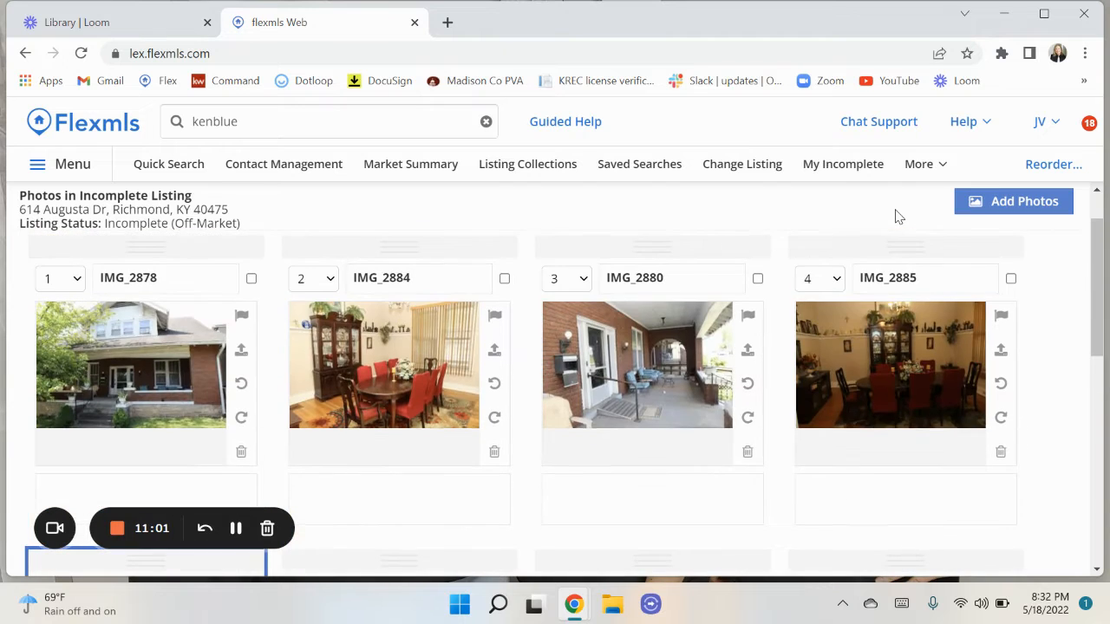
# Cancel an extra photo picker, return to the listing's edit page, and reload it.
pyautogui.click(1012, 208)
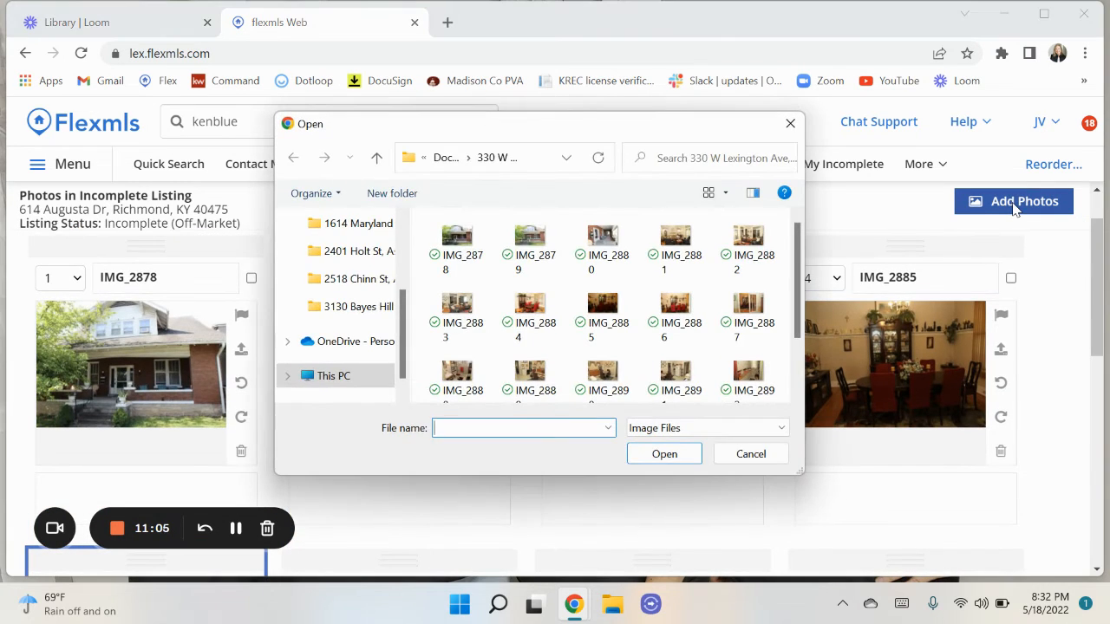
pyautogui.click(737, 458)
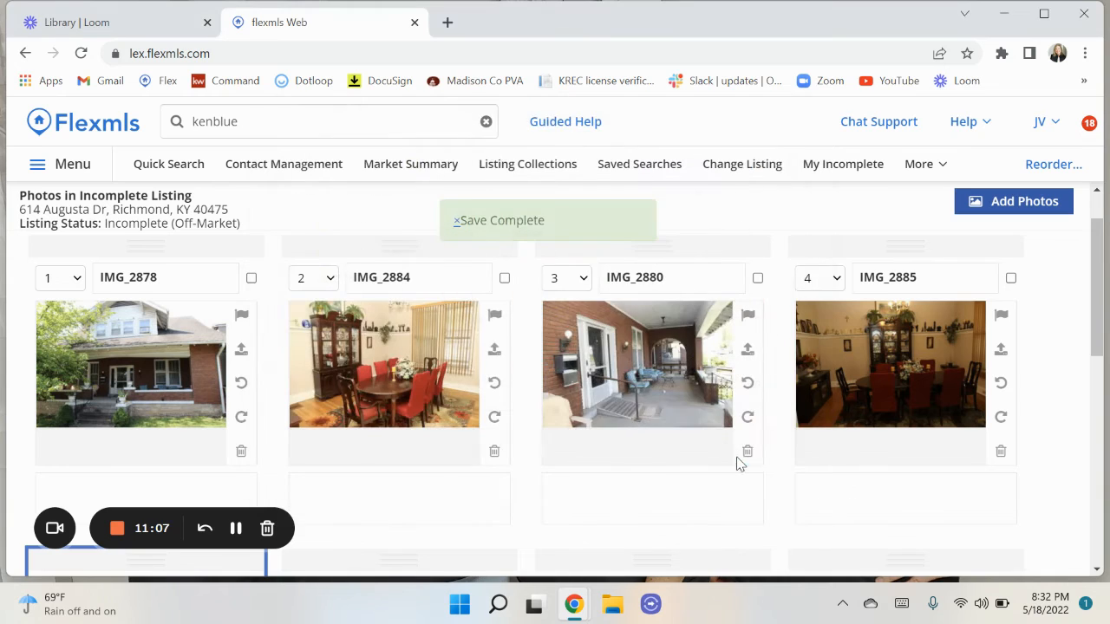
pyautogui.scroll(1, 618, 319)
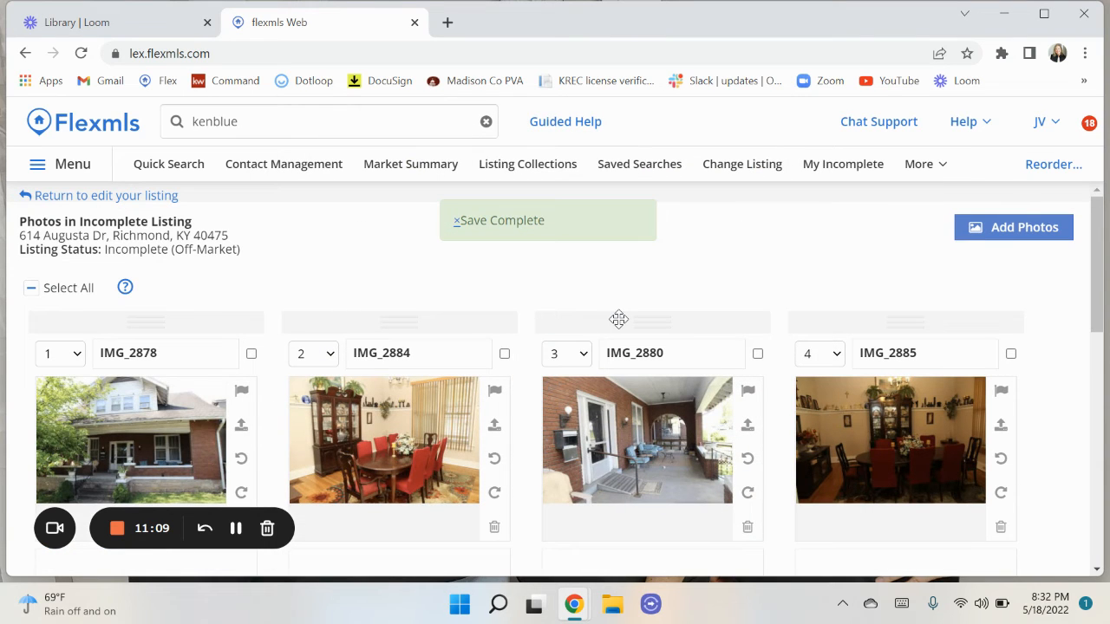
pyautogui.click(117, 197)
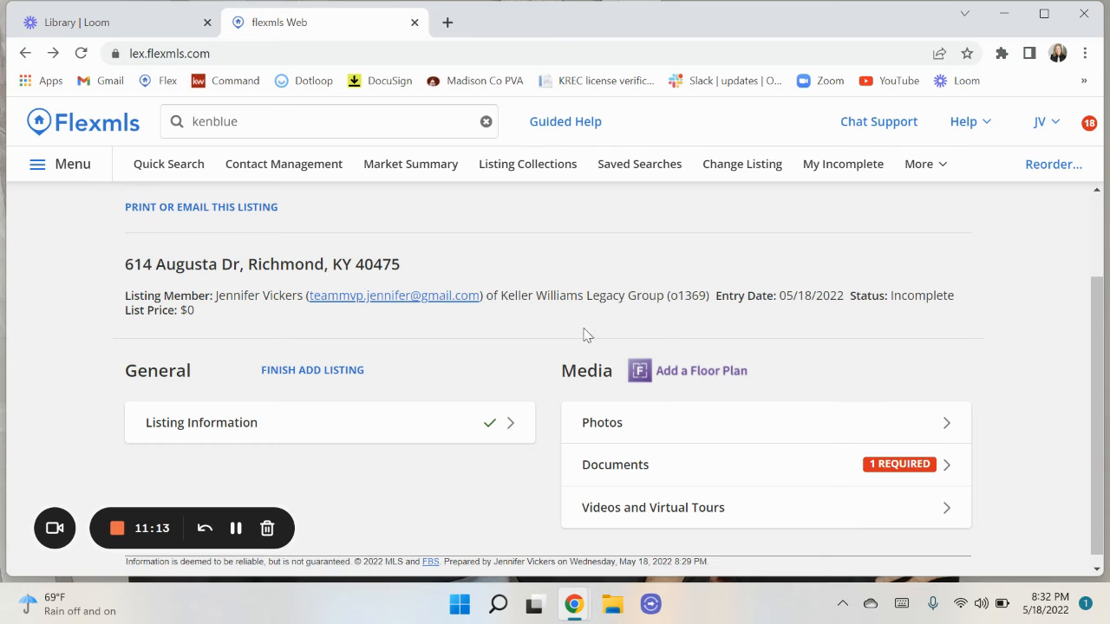
pyautogui.click(81, 54)
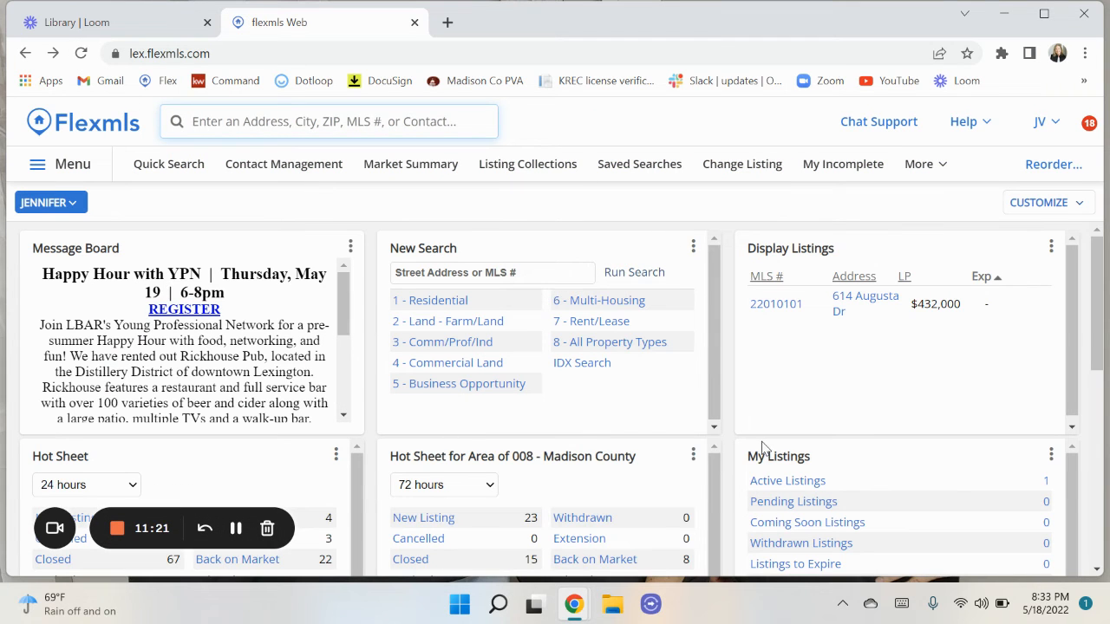
pyautogui.scroll(-3, 850, 493)
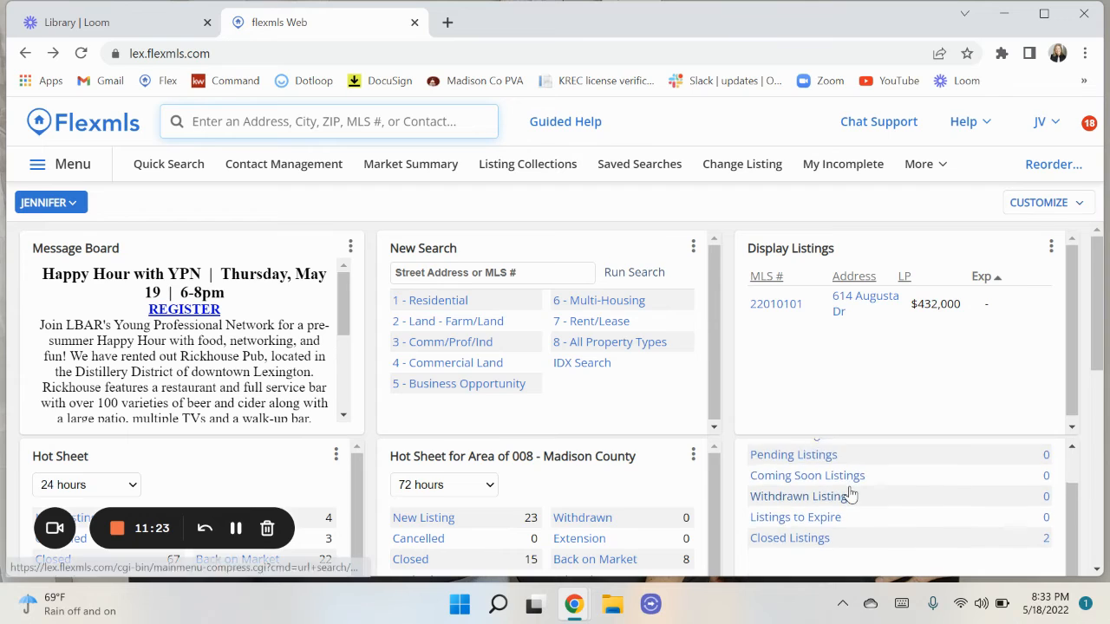
pyautogui.scroll(-2, 850, 492)
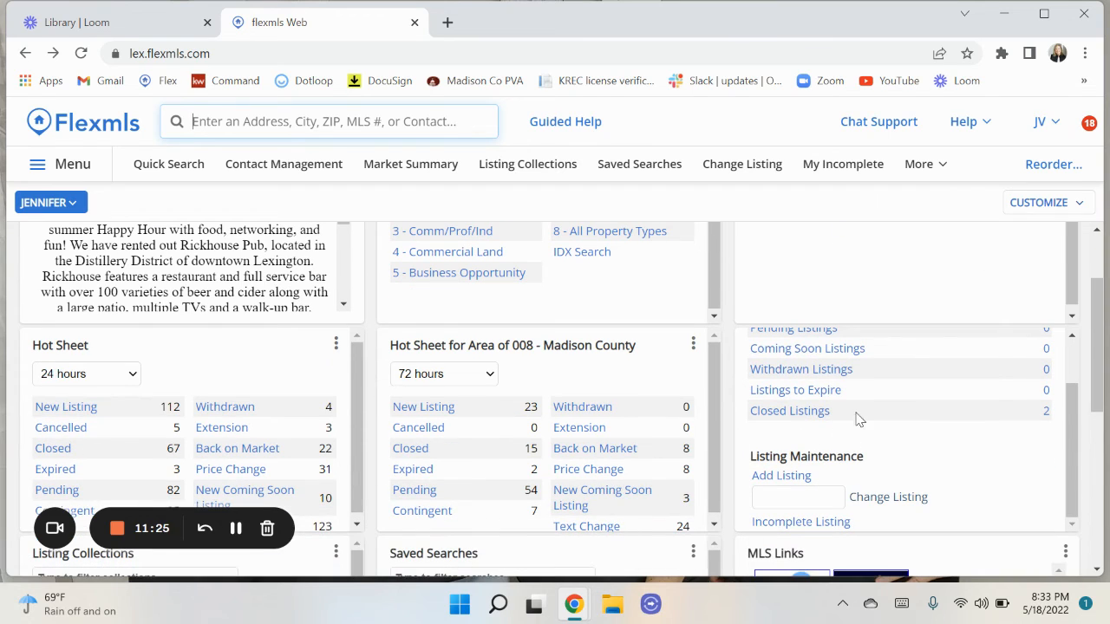
pyautogui.scroll(1, 857, 418)
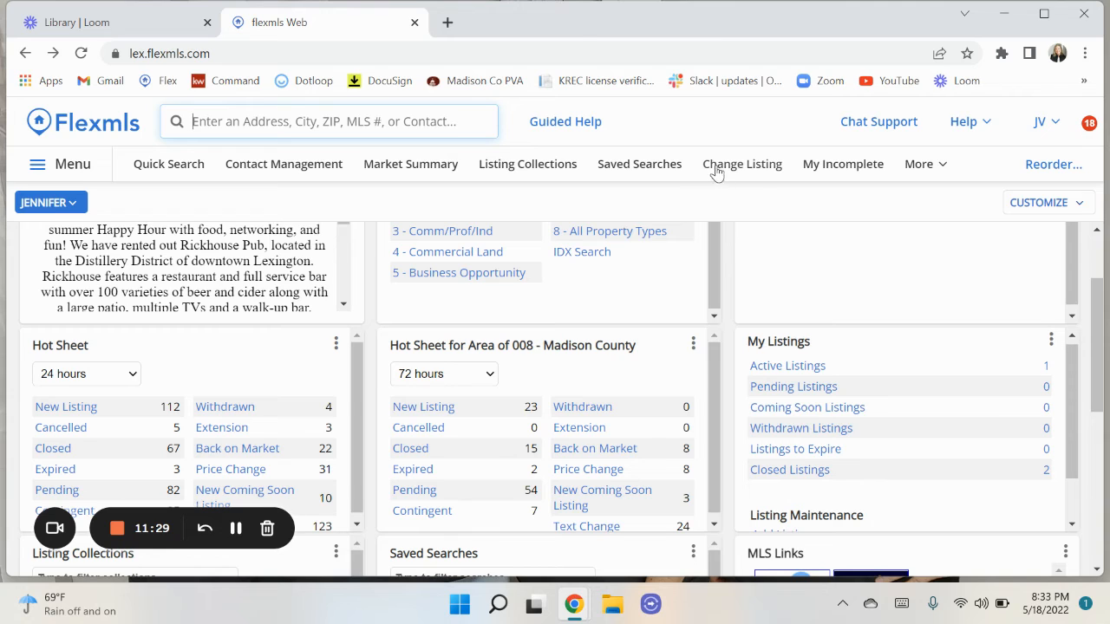
pyautogui.click(841, 165)
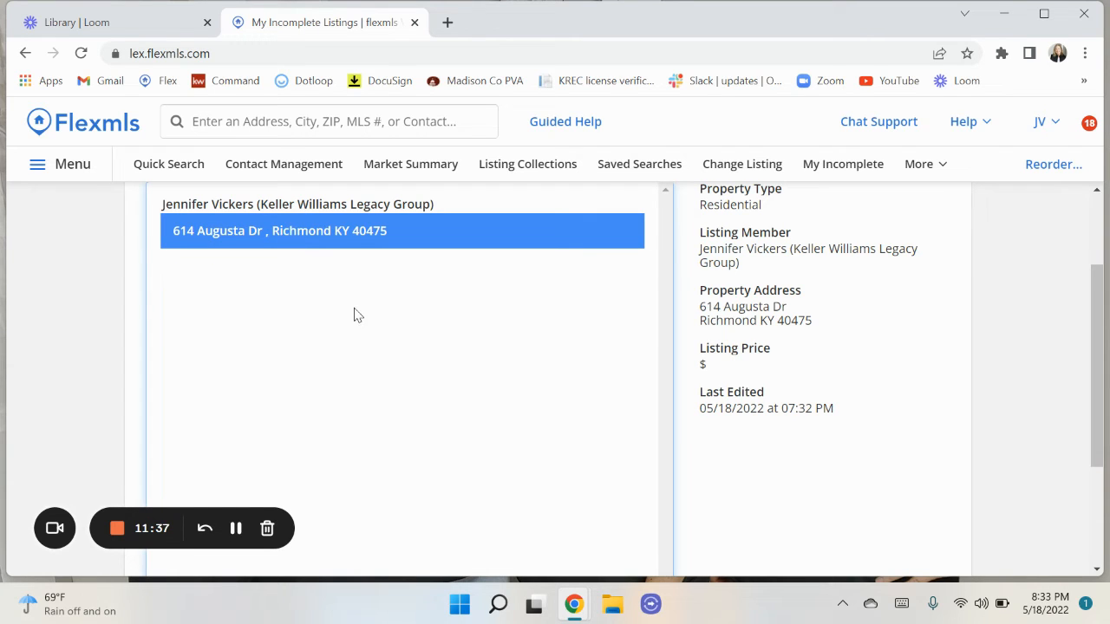
pyautogui.scroll(1, 354, 314)
pyautogui.scroll(-3, 354, 315)
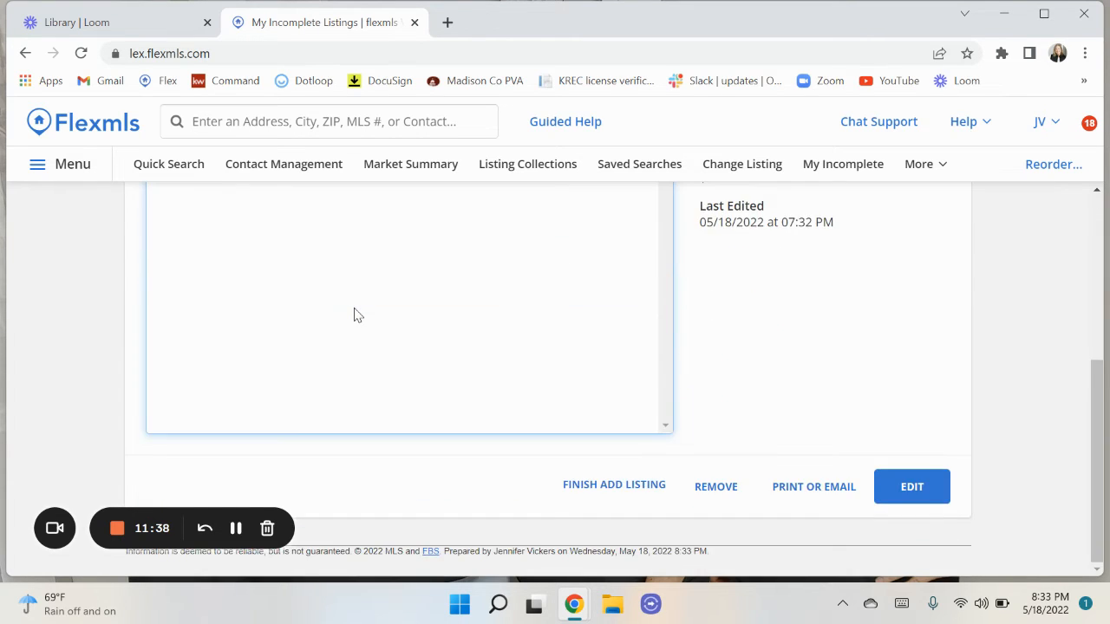
pyautogui.click(907, 490)
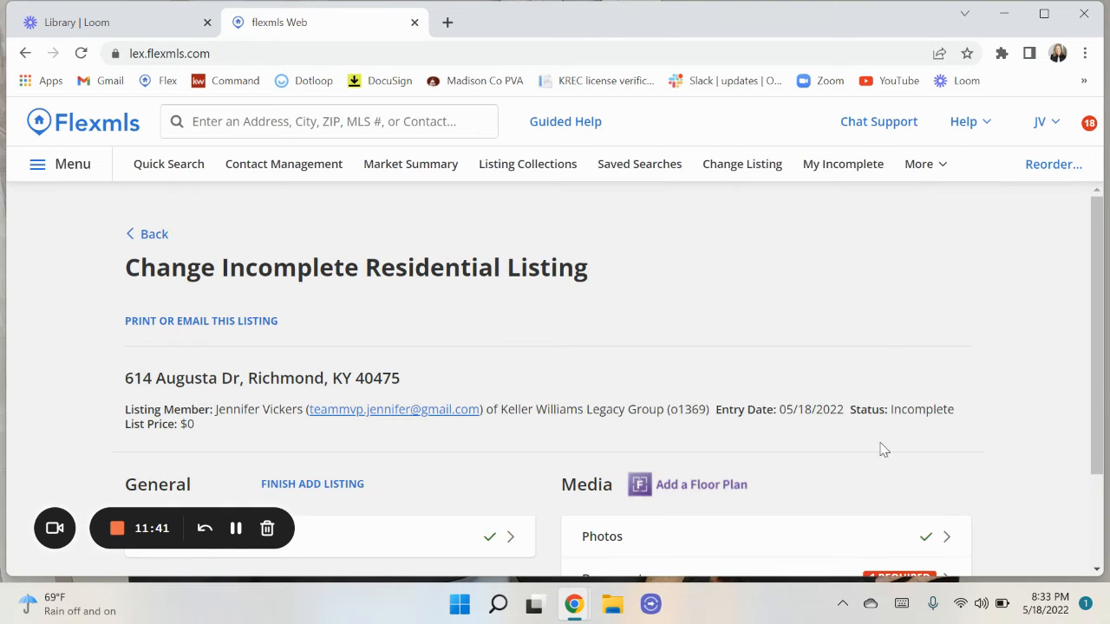
pyautogui.scroll(-1, 874, 449)
pyautogui.scroll(-1, 874, 449)
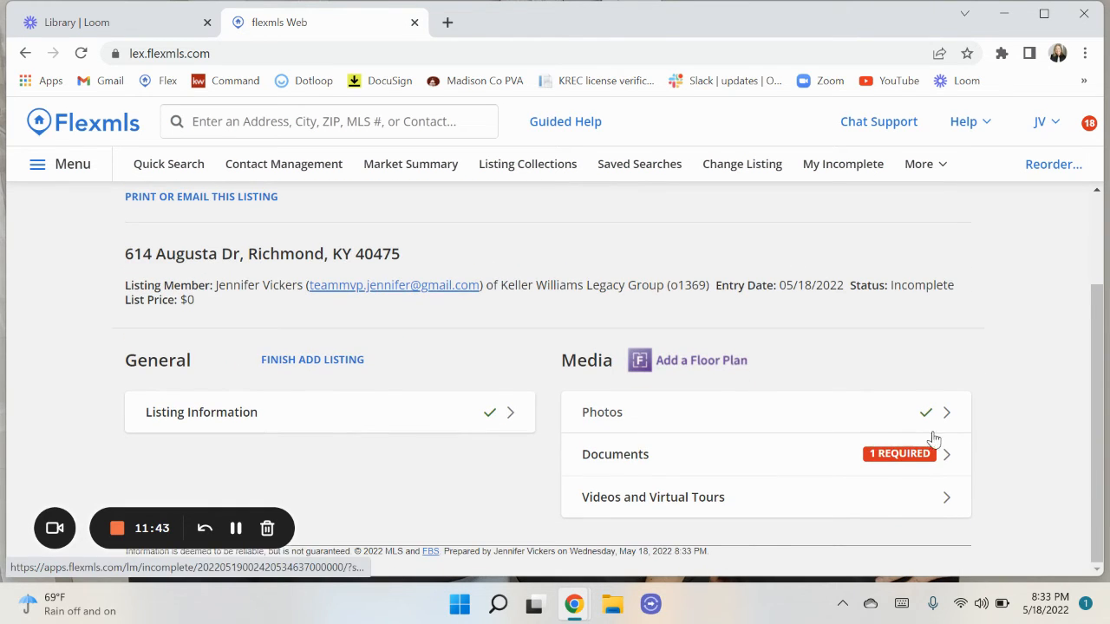
pyautogui.click(621, 461)
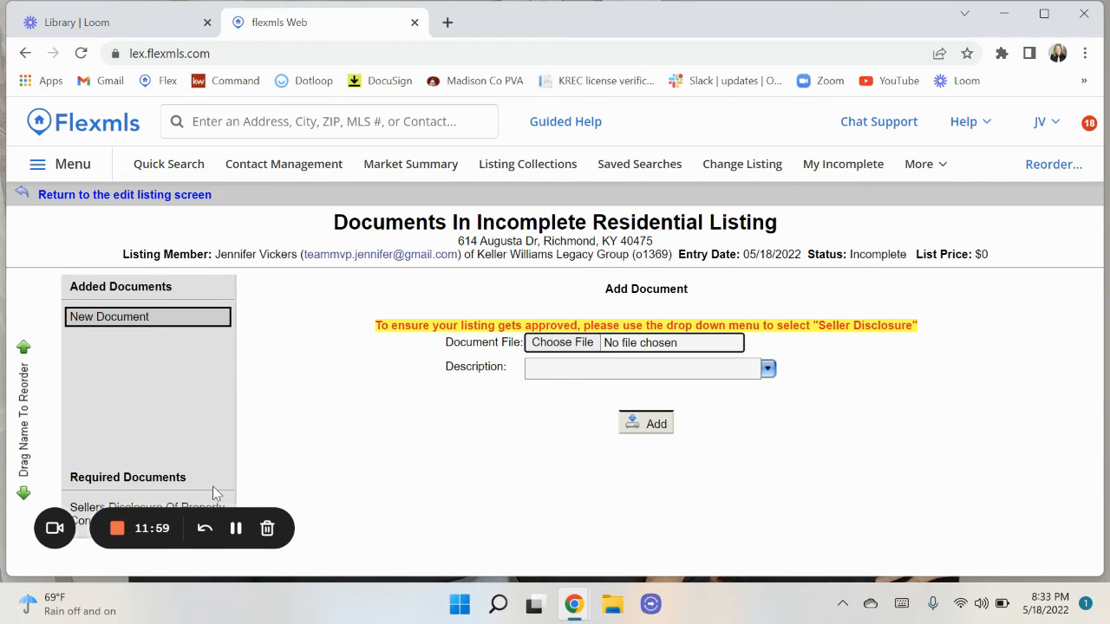
pyautogui.click(562, 342)
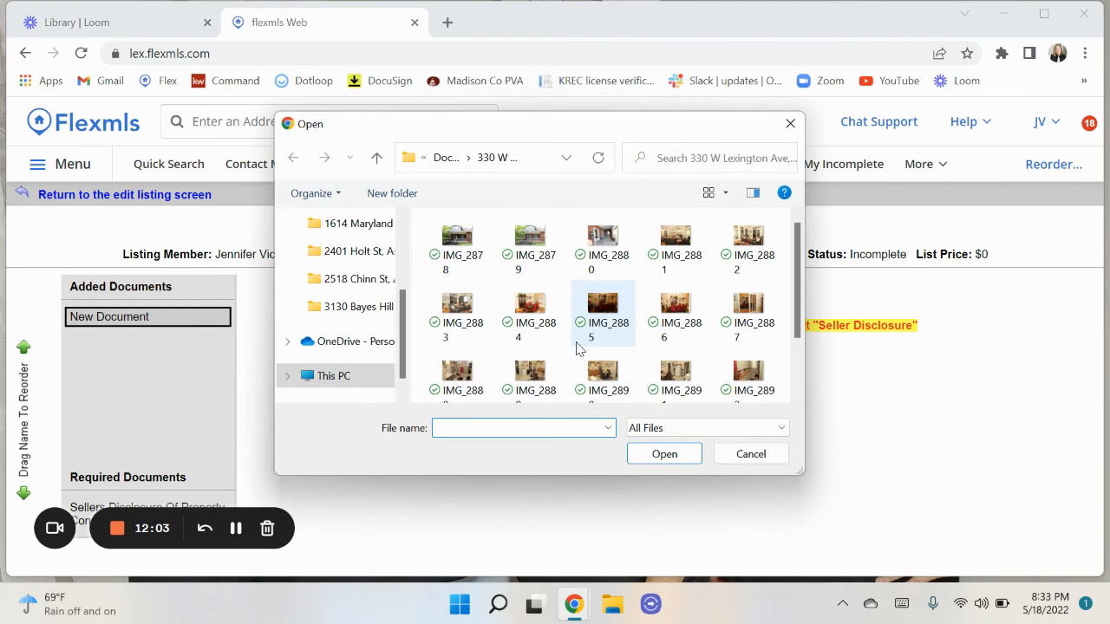
pyautogui.scroll(-2, 450, 328)
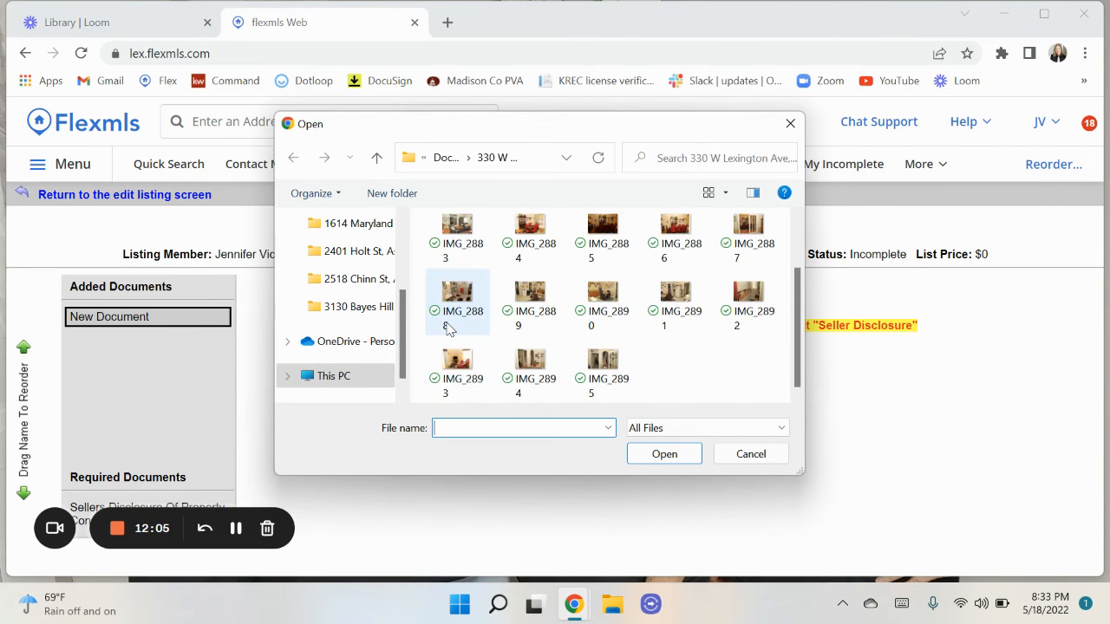
pyautogui.scroll(2, 449, 328)
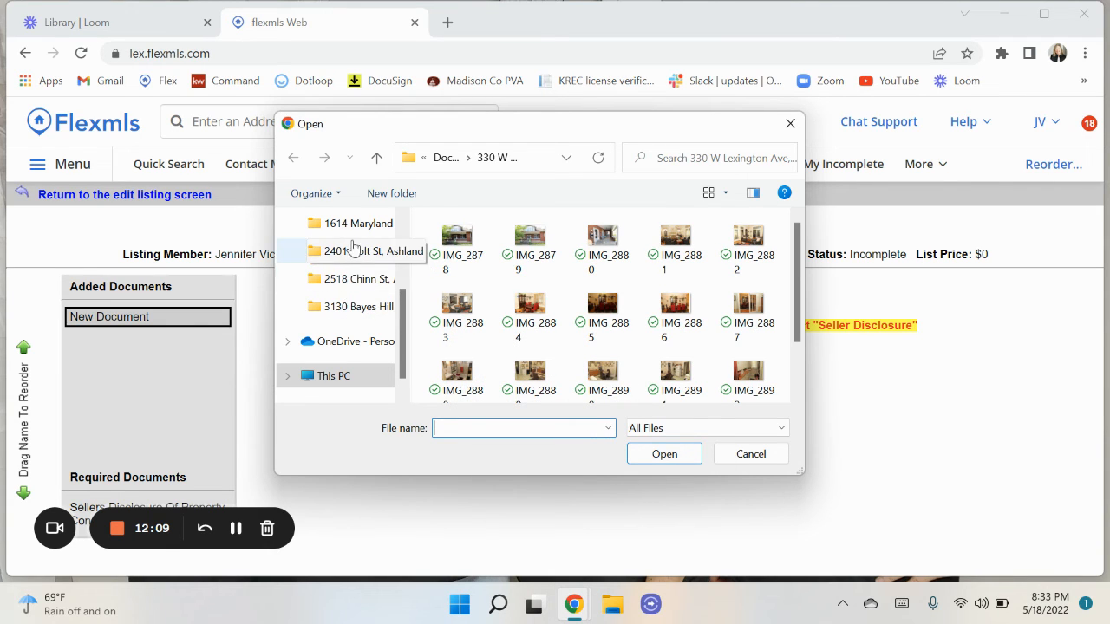
pyautogui.scroll(2, 356, 236)
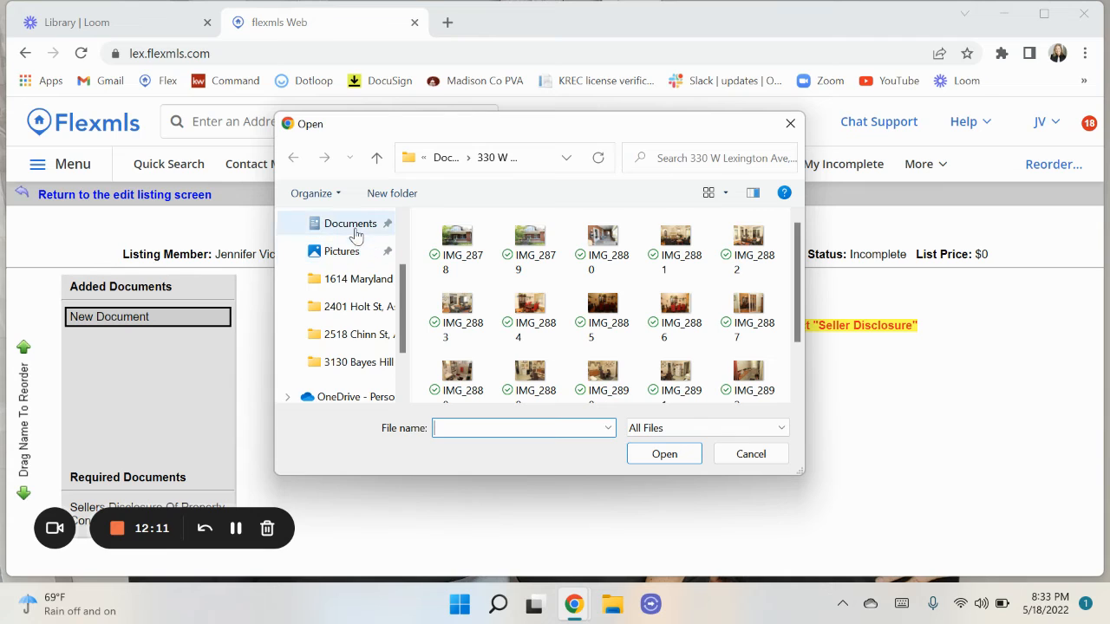
pyautogui.click(355, 225)
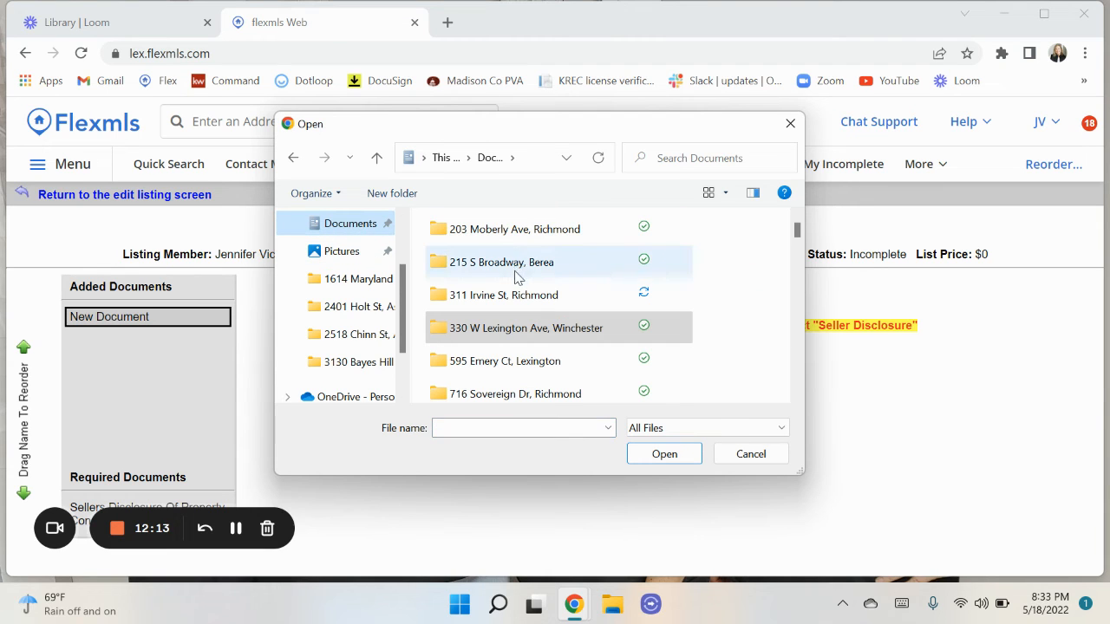
pyautogui.doubleClick(499, 362)
pyautogui.scroll(-1, 498, 373)
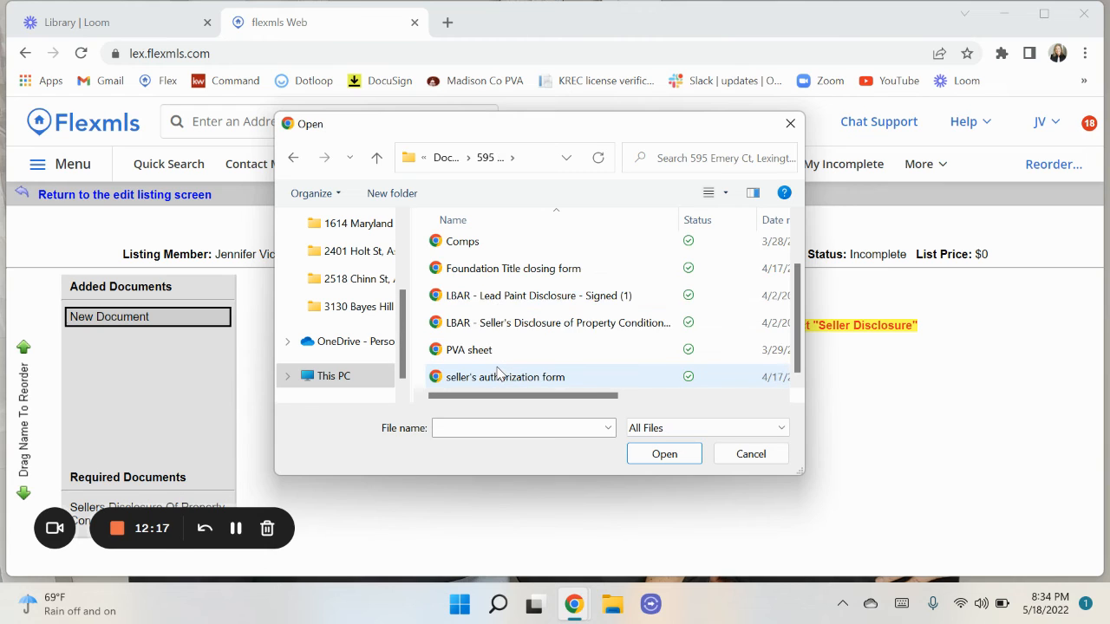
pyautogui.doubleClick(499, 378)
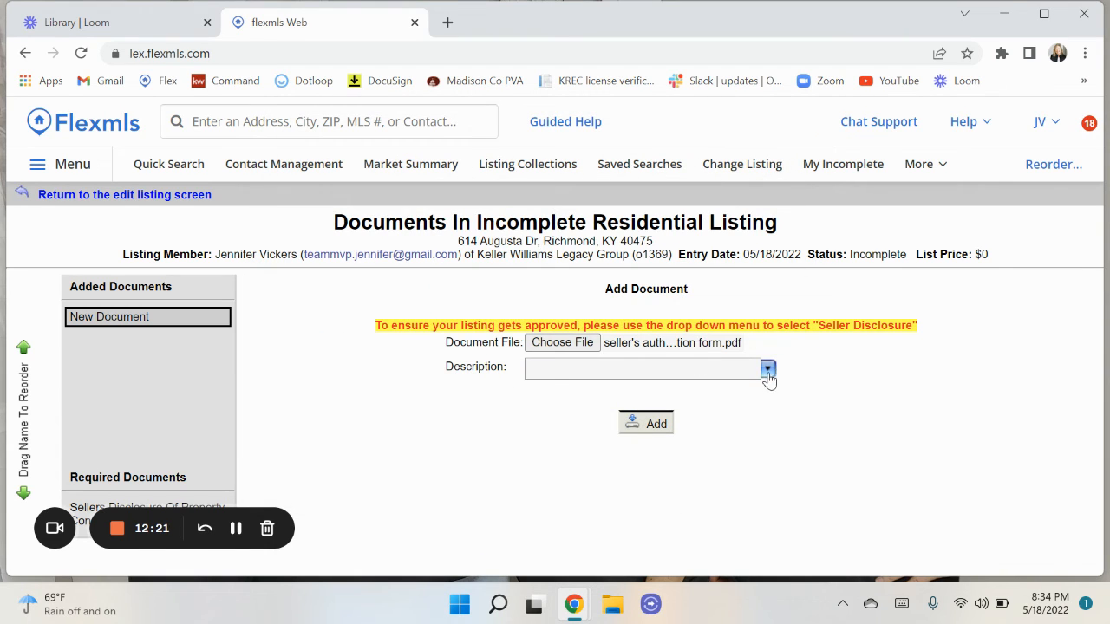
# Describe it as Sellers Disclosure Of Property Condition and save the document.
pyautogui.click(767, 369)
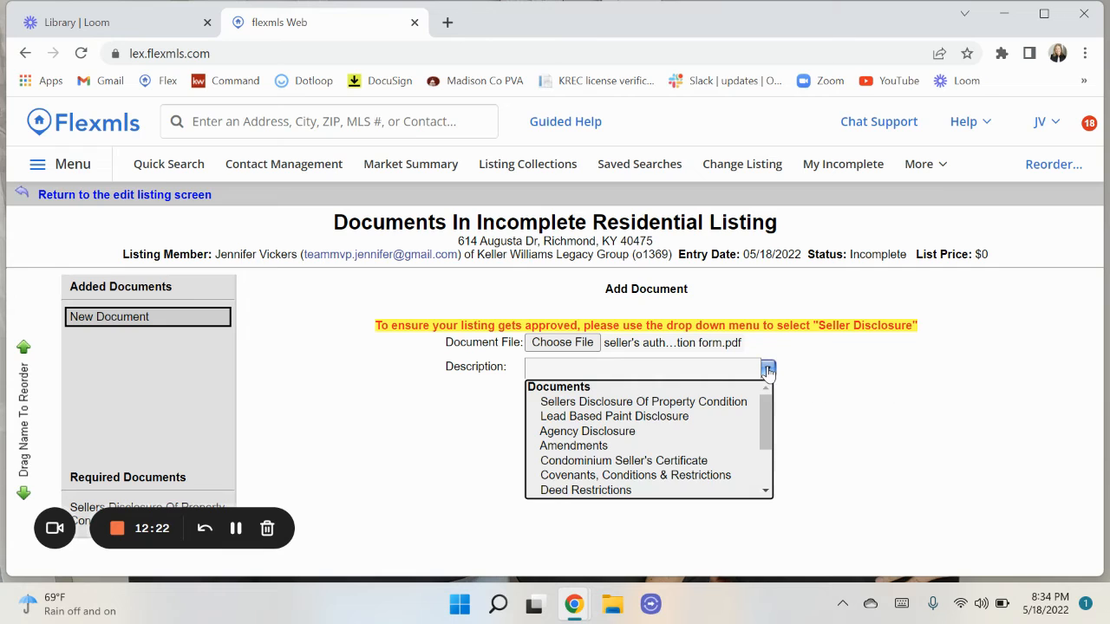
pyautogui.click(555, 402)
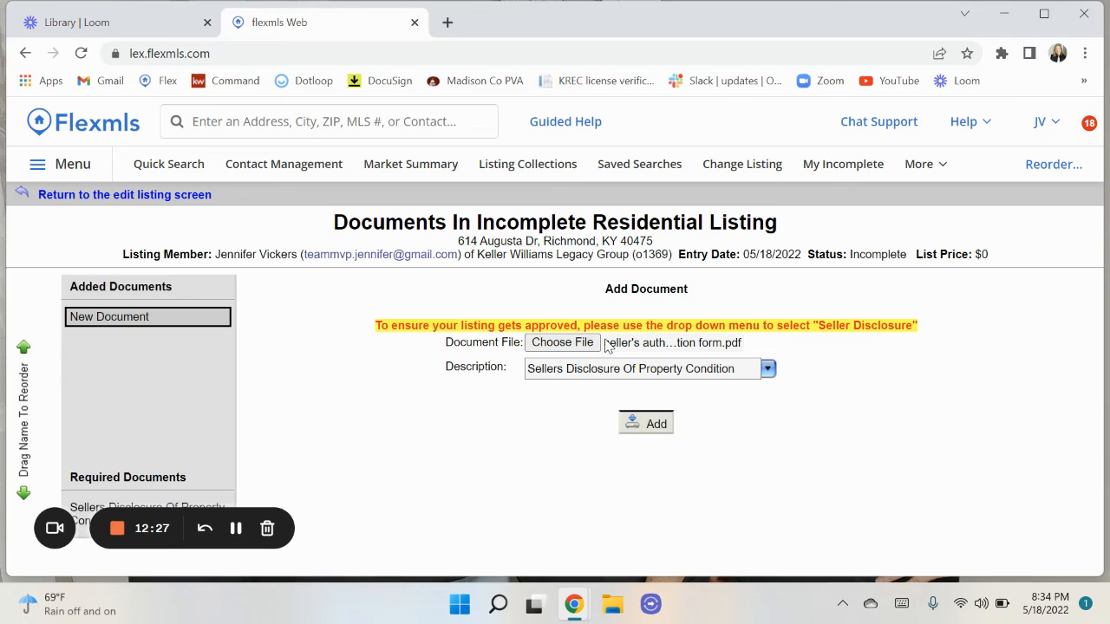
pyautogui.click(645, 430)
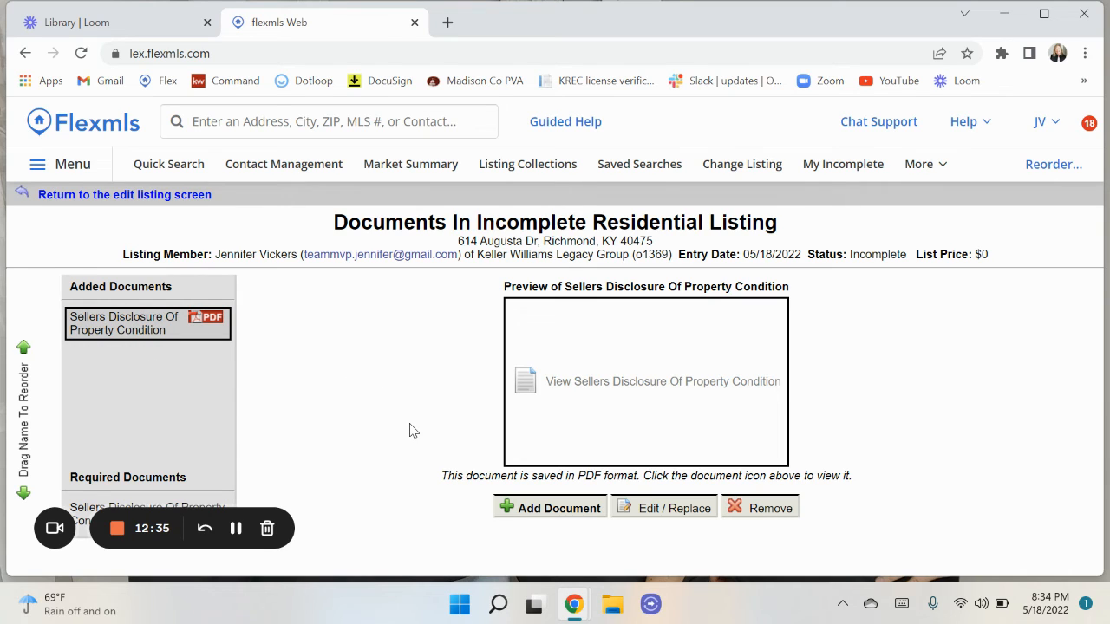
# Start a second document and set its description to Deed Restrictions.
pyautogui.click(564, 509)
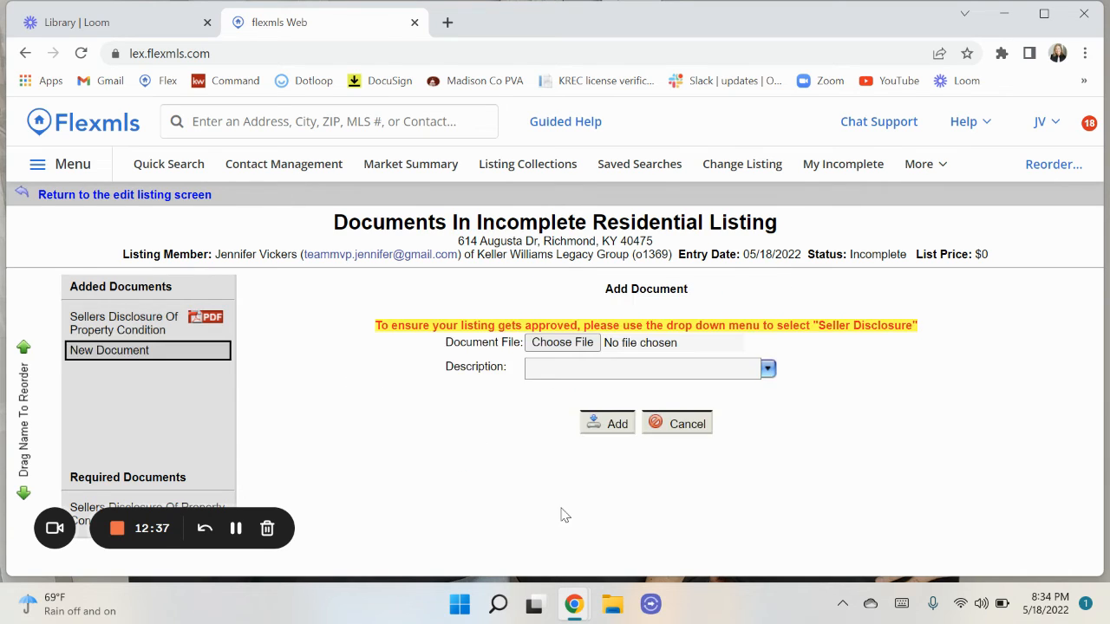
pyautogui.click(570, 344)
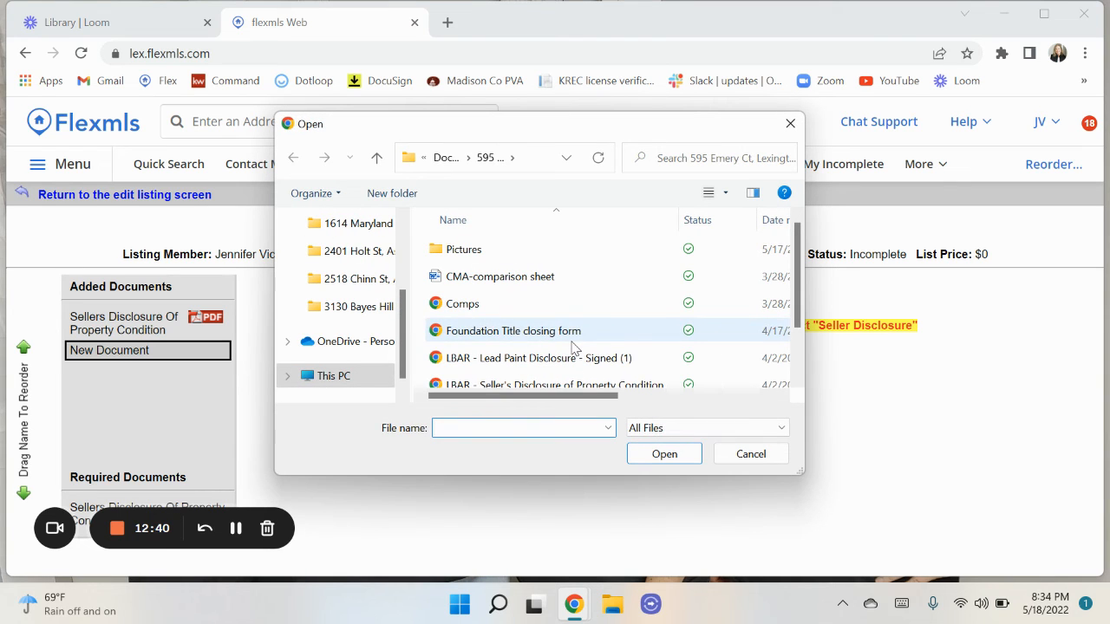
pyautogui.click(751, 454)
pyautogui.click(768, 370)
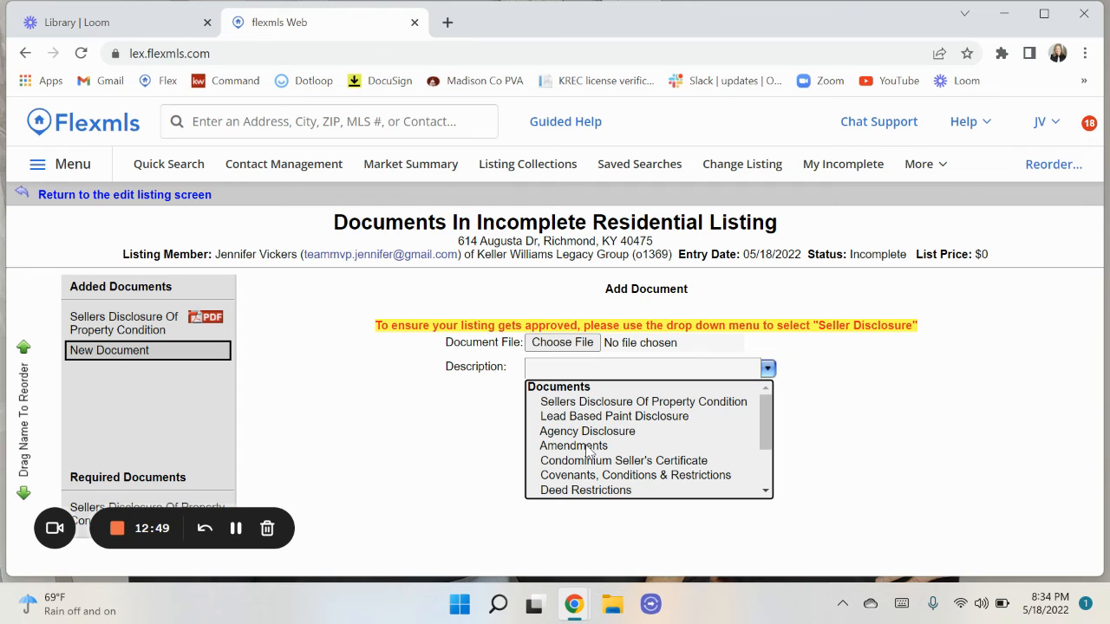
pyautogui.scroll(-1, 589, 450)
pyautogui.scroll(-3, 587, 449)
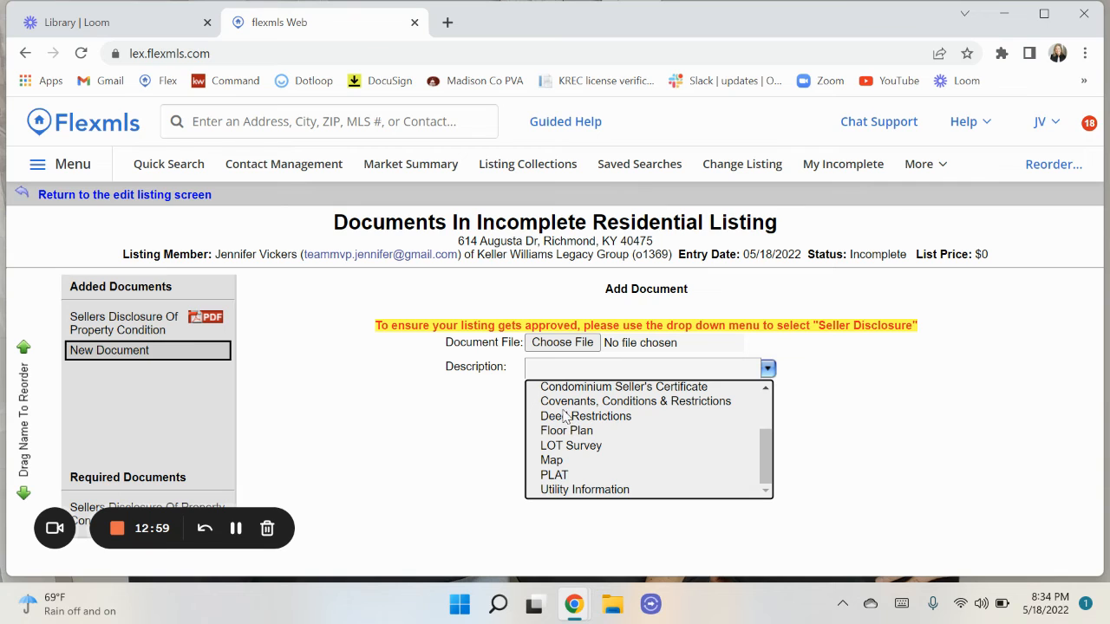
pyautogui.click(559, 417)
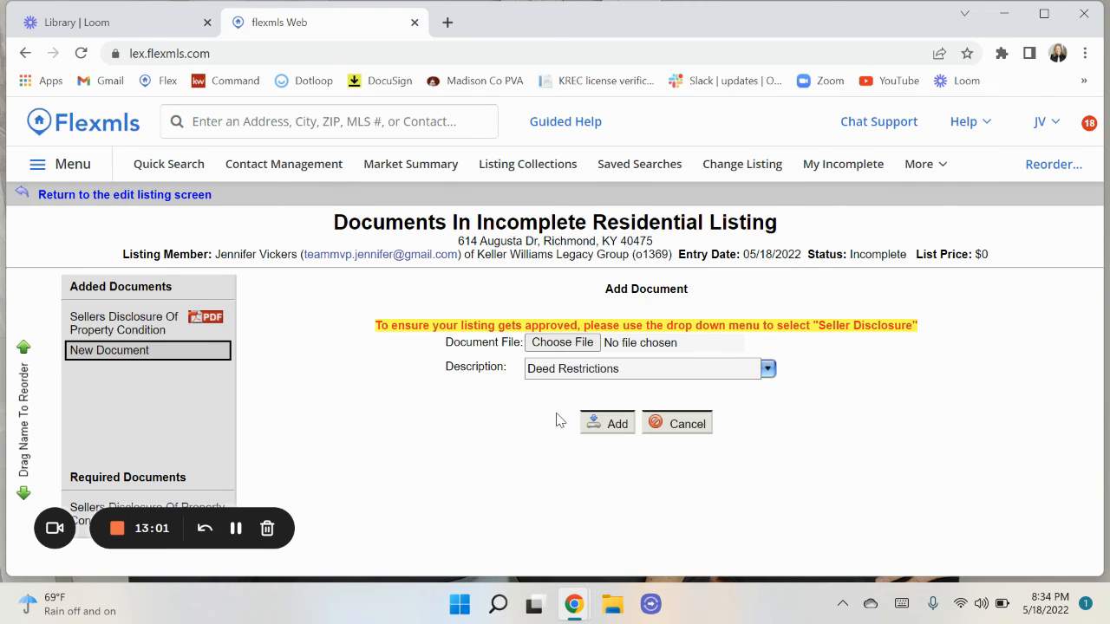
# Attach PVA sheet.pdf, add it, and view the new Deed Restrictions document.
pyautogui.click(563, 344)
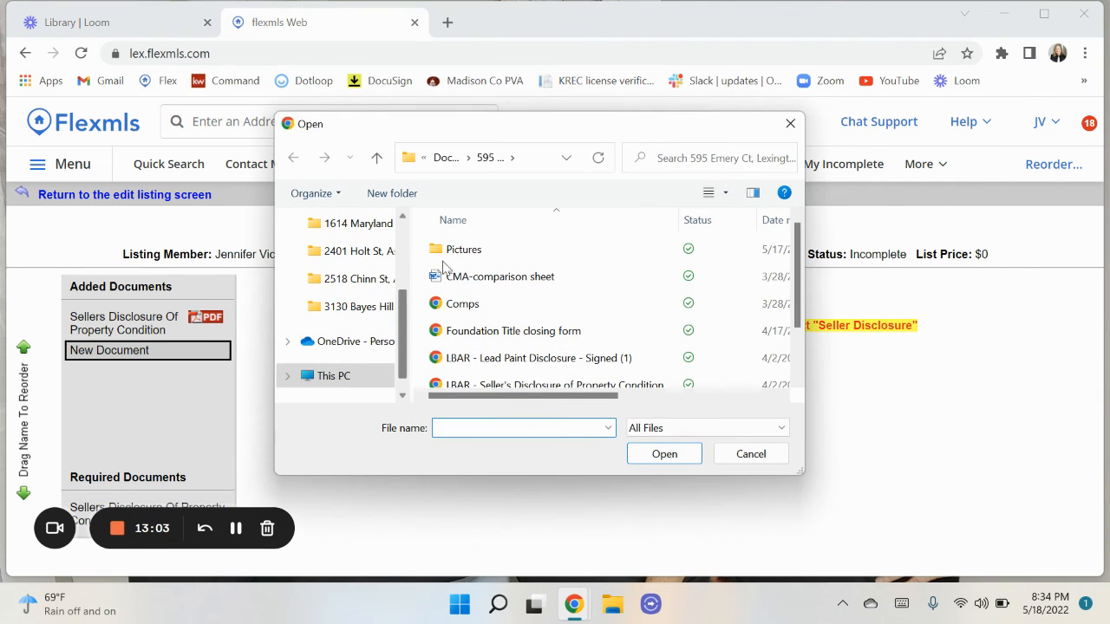
pyautogui.scroll(-1, 475, 354)
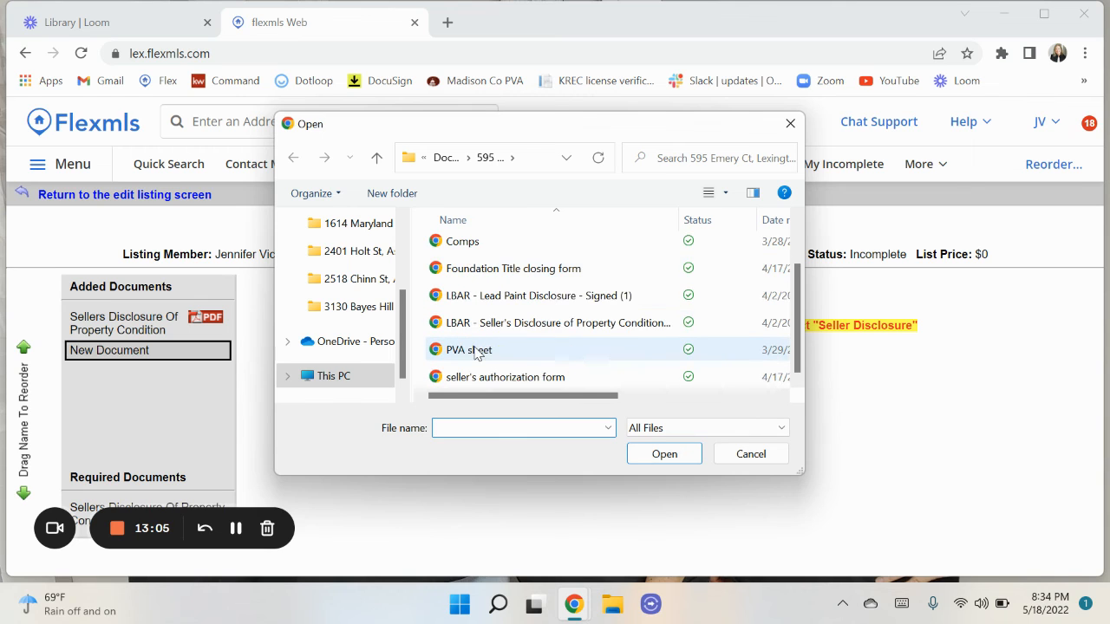
pyautogui.doubleClick(475, 352)
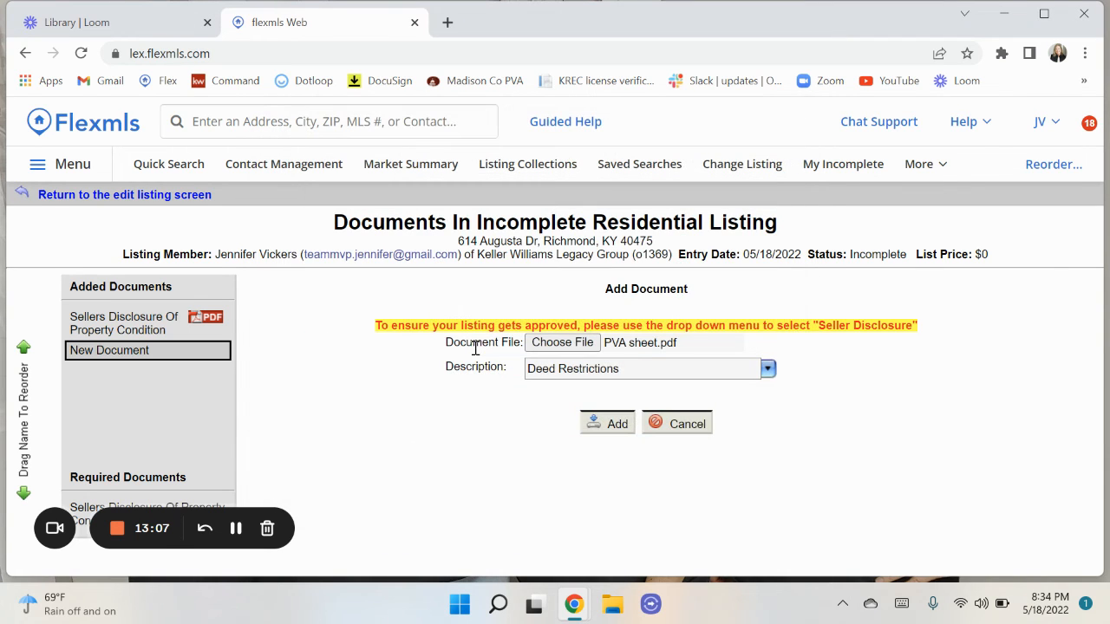
pyautogui.click(607, 424)
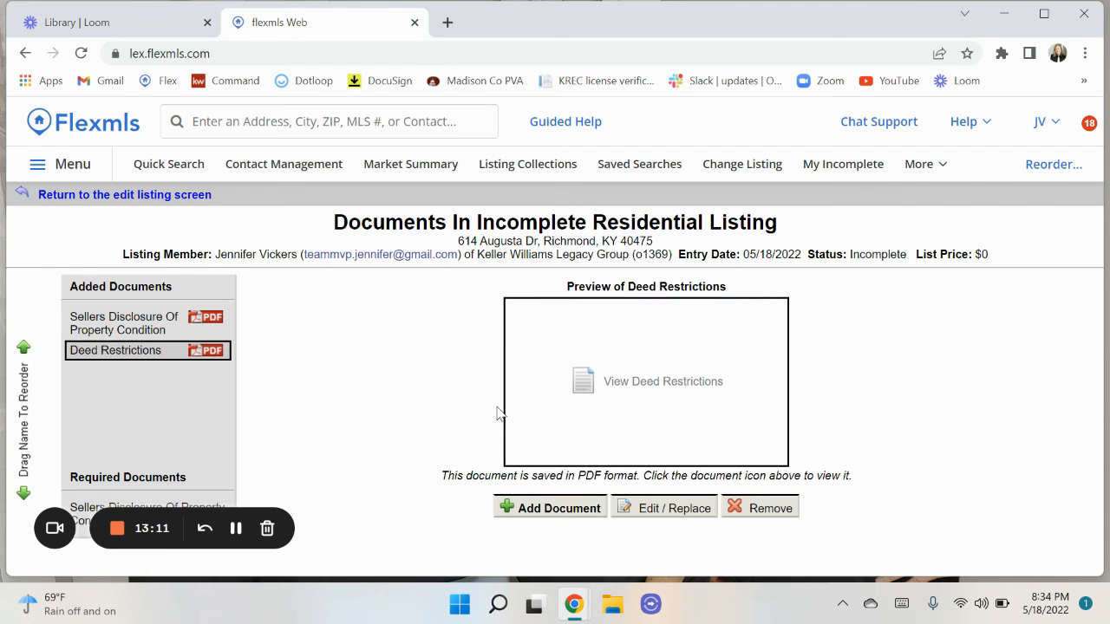
pyautogui.click(129, 354)
# Return to the edit listing screen and open Videos and Virtual Tours.
pyautogui.click(199, 196)
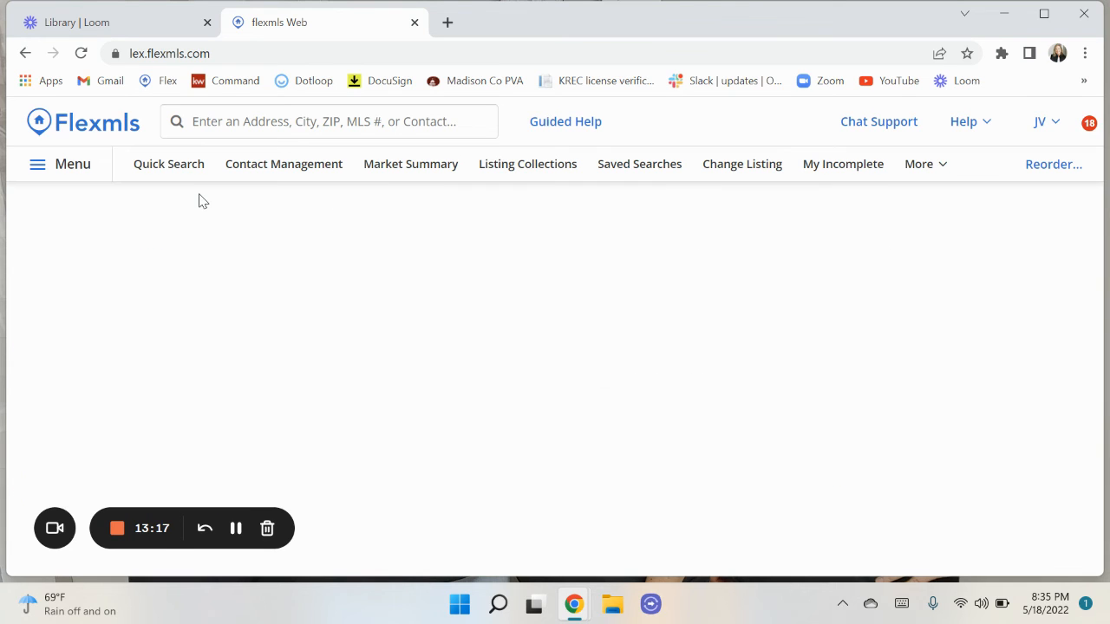
pyautogui.scroll(-3, 508, 438)
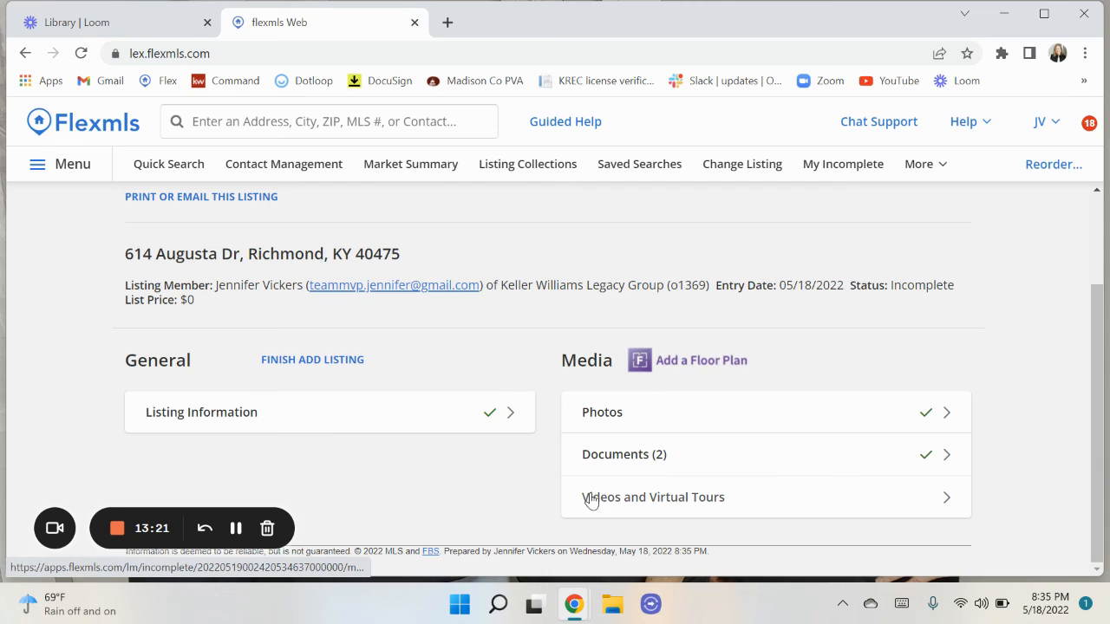
pyautogui.click(704, 507)
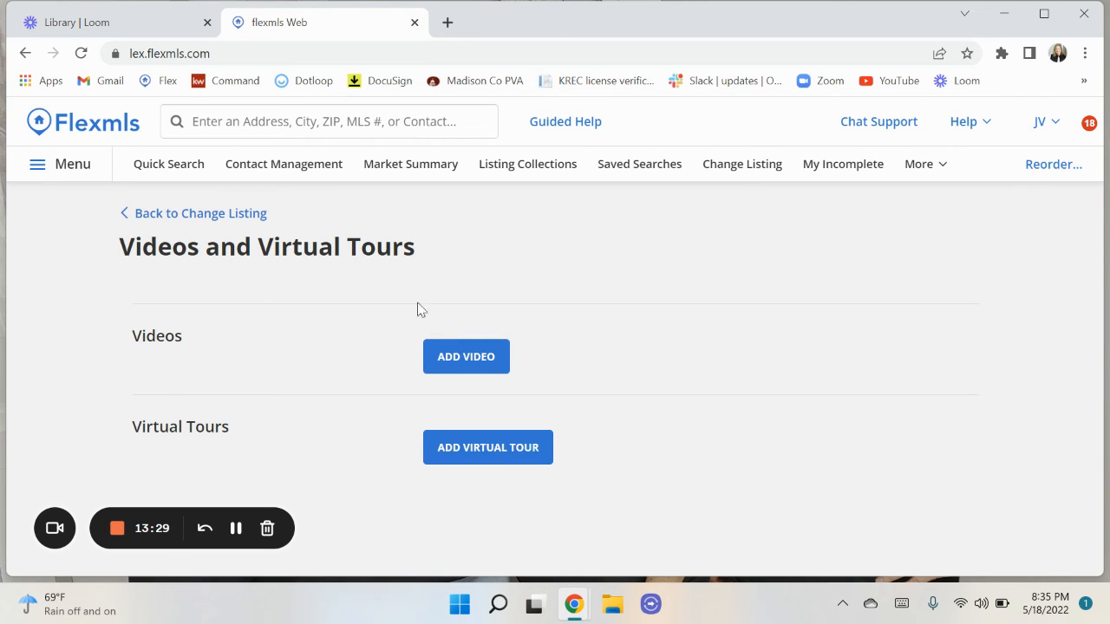
# Bring up the Add Video form, then cancel it without adding a video.
pyautogui.click(448, 365)
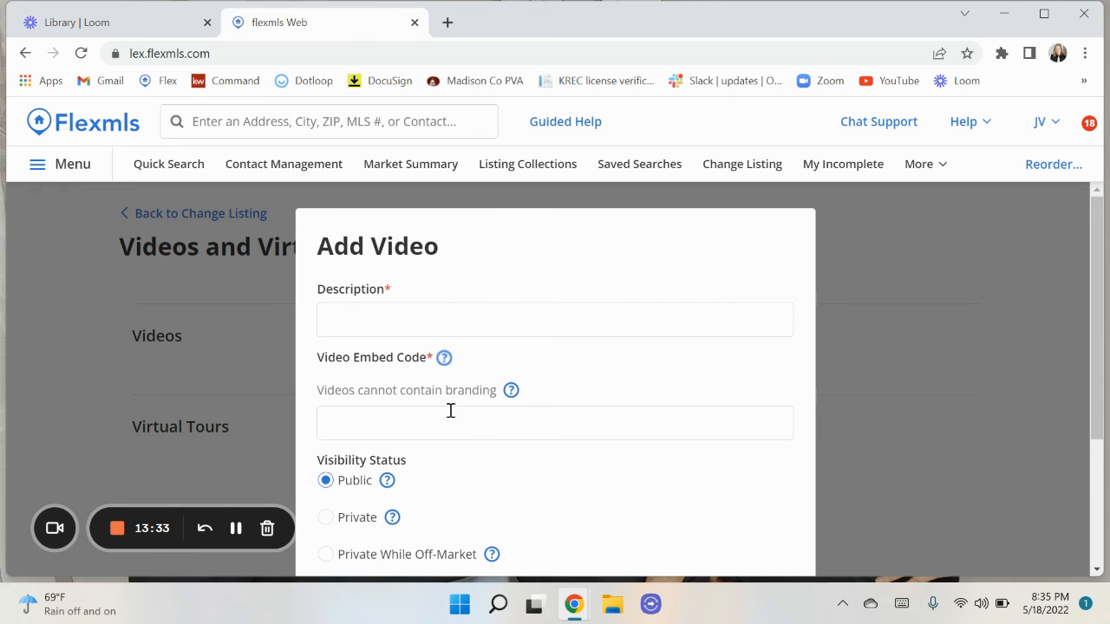
pyautogui.scroll(-3, 531, 430)
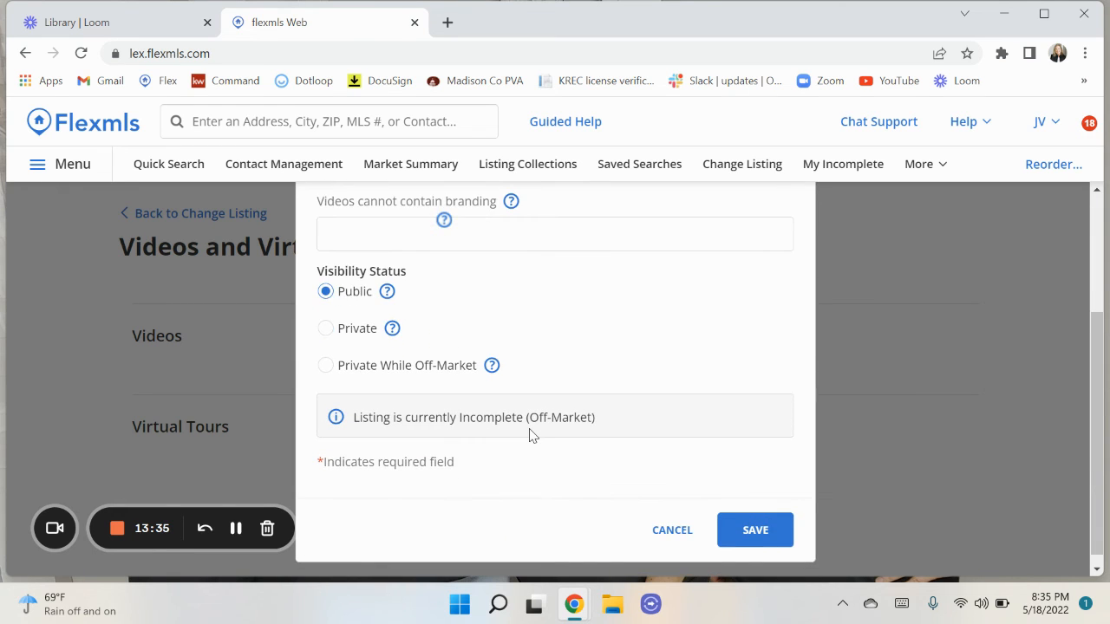
pyautogui.scroll(3, 530, 435)
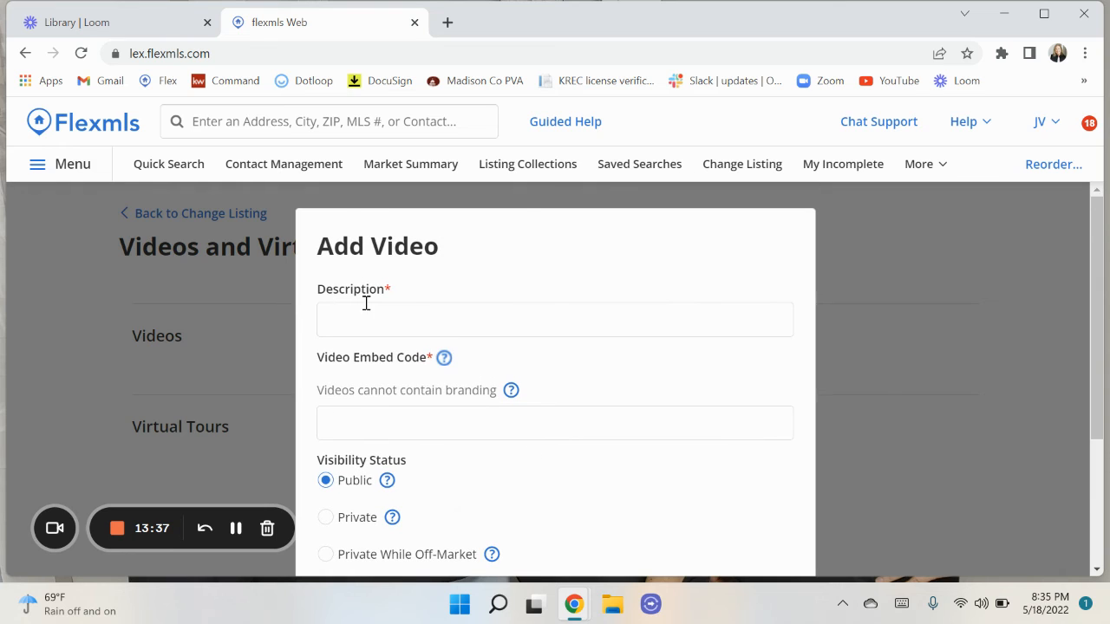
pyautogui.scroll(-3, 658, 419)
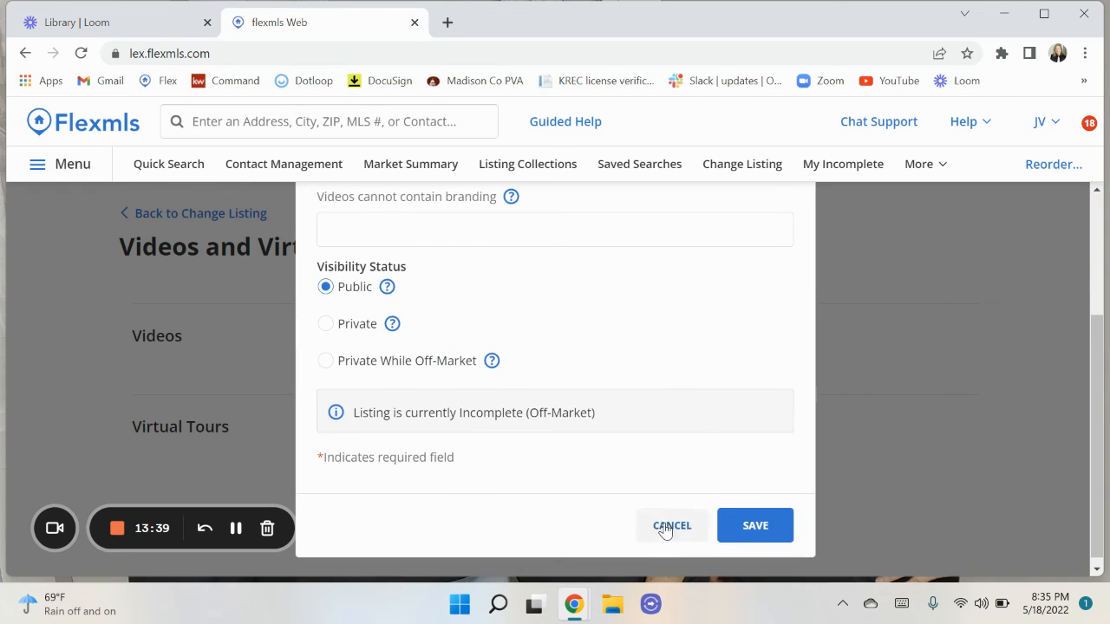
pyautogui.click(665, 524)
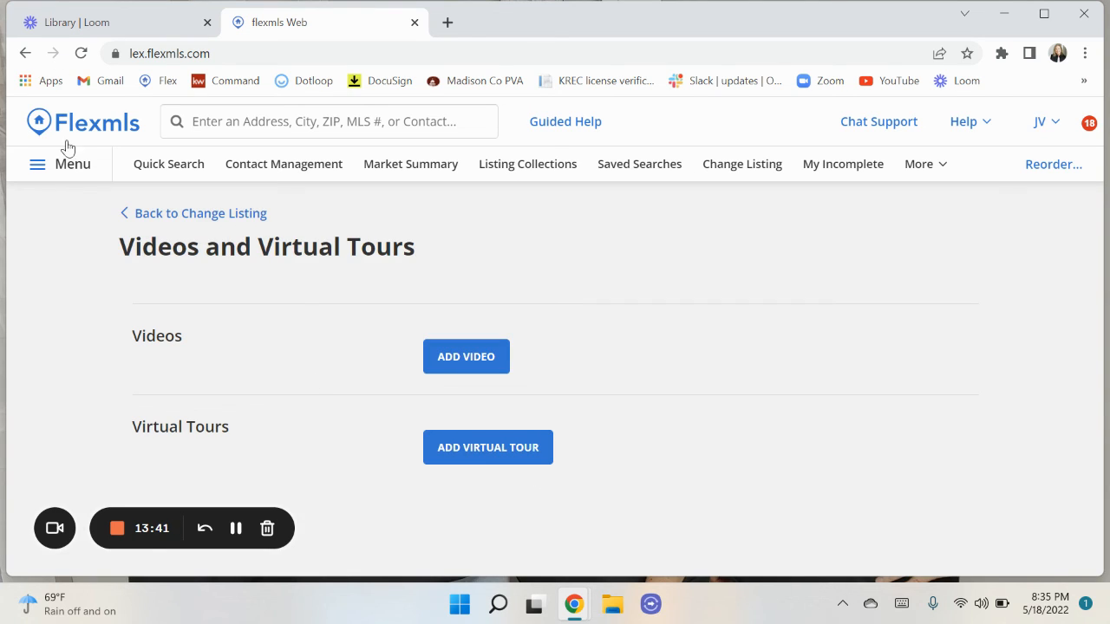
pyautogui.click(179, 216)
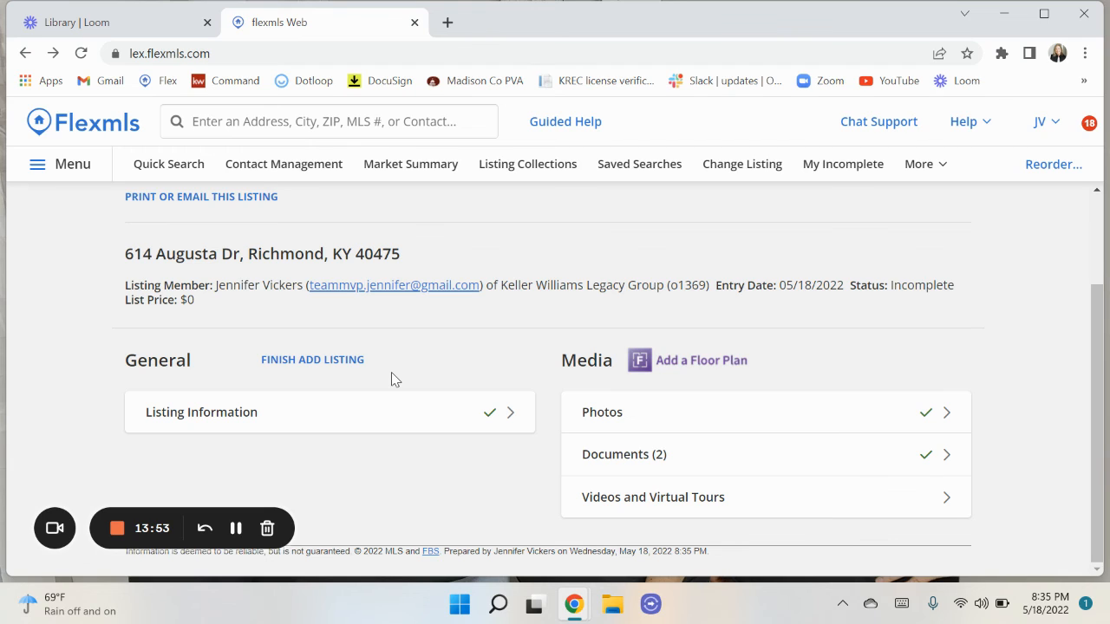
pyautogui.click(333, 364)
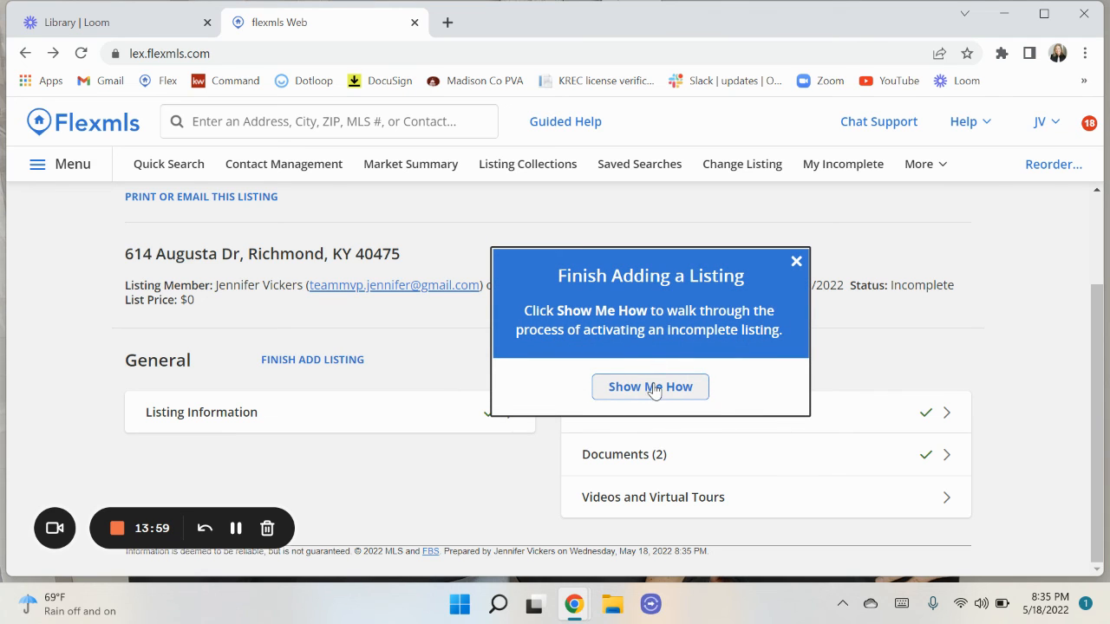
pyautogui.click(654, 390)
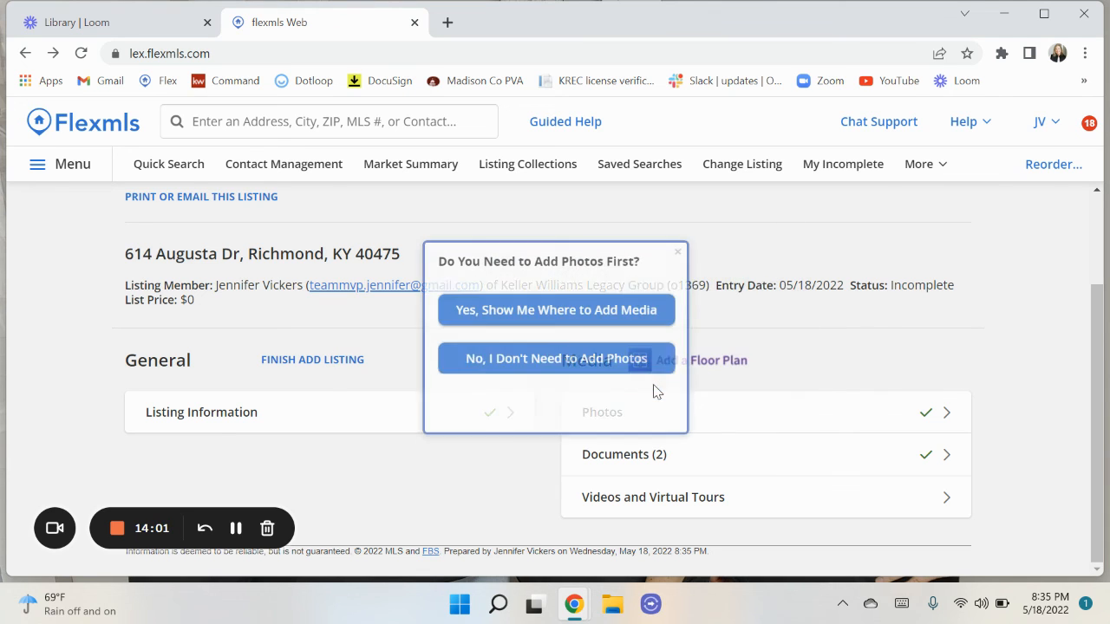
pyautogui.click(678, 252)
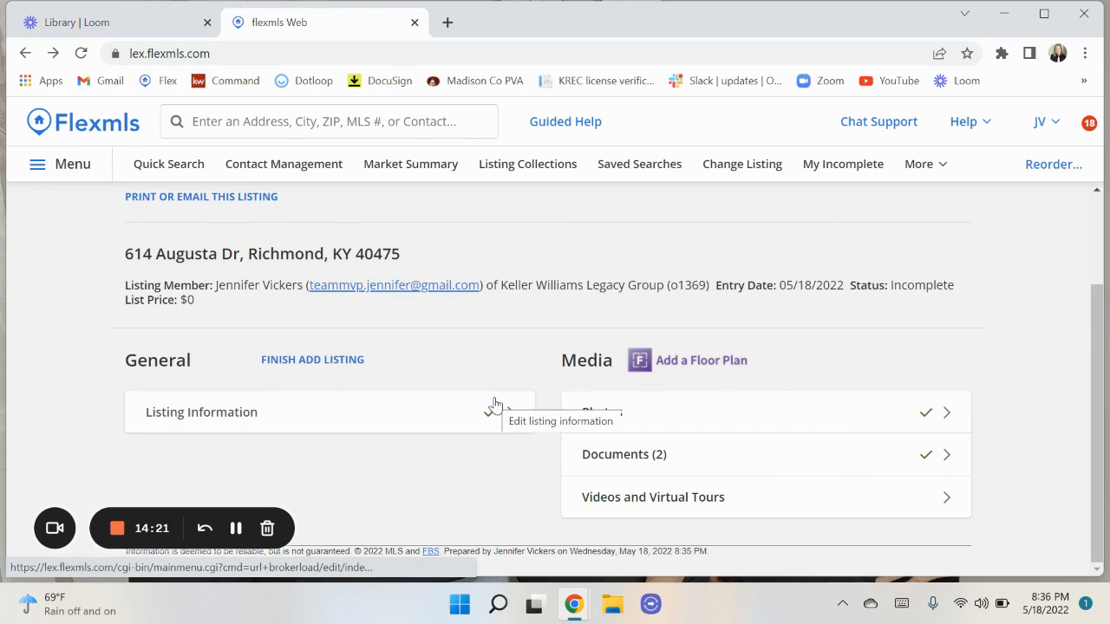
# Open the main Menu and browse its Dashboard, Add/Change and Search sections.
pyautogui.click(71, 167)
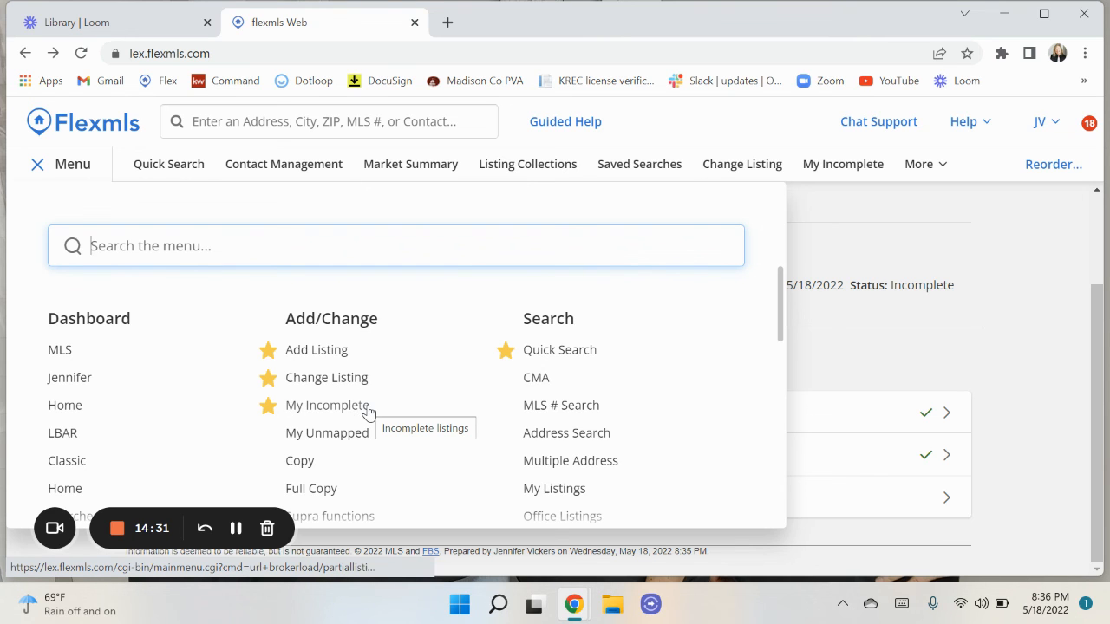
pyautogui.scroll(-4, 350, 452)
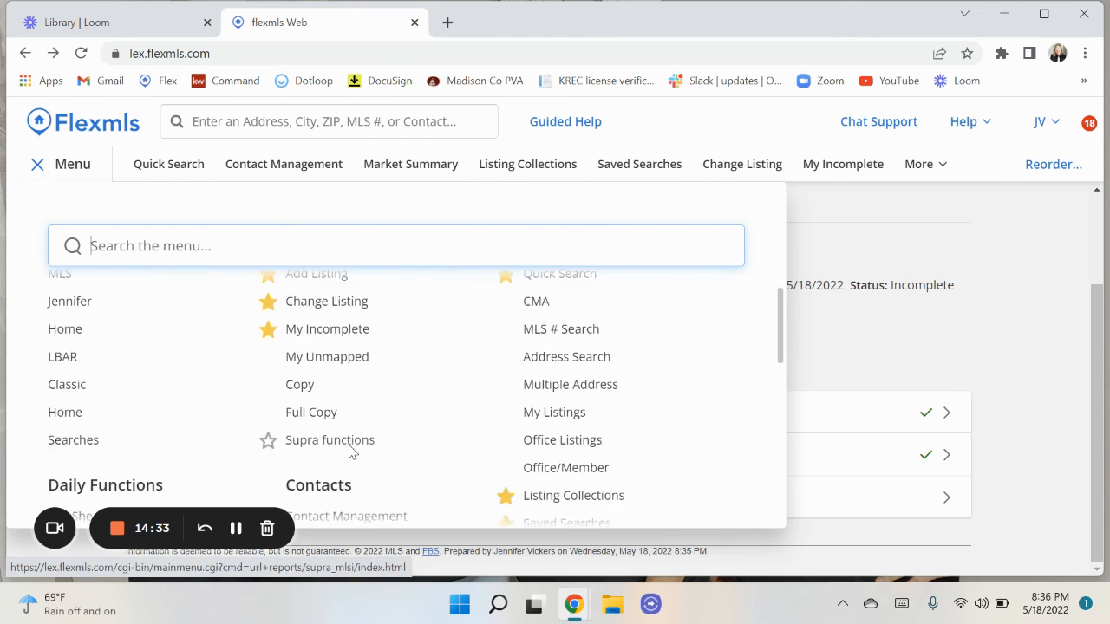
pyautogui.scroll(3, 423, 419)
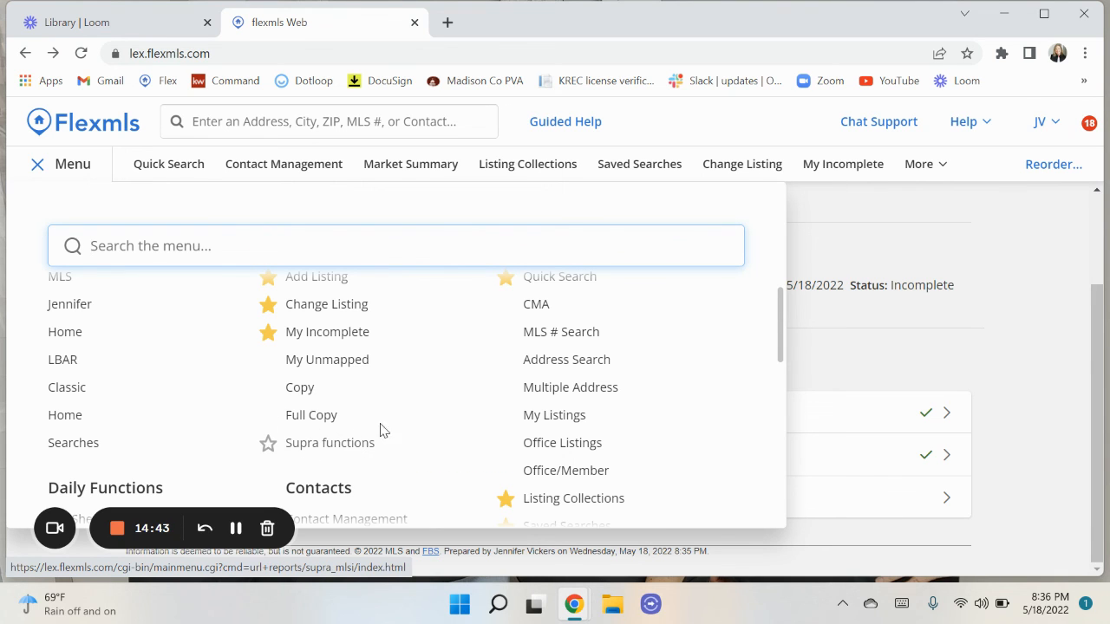
pyautogui.scroll(1, 424, 378)
pyautogui.scroll(-2, 425, 379)
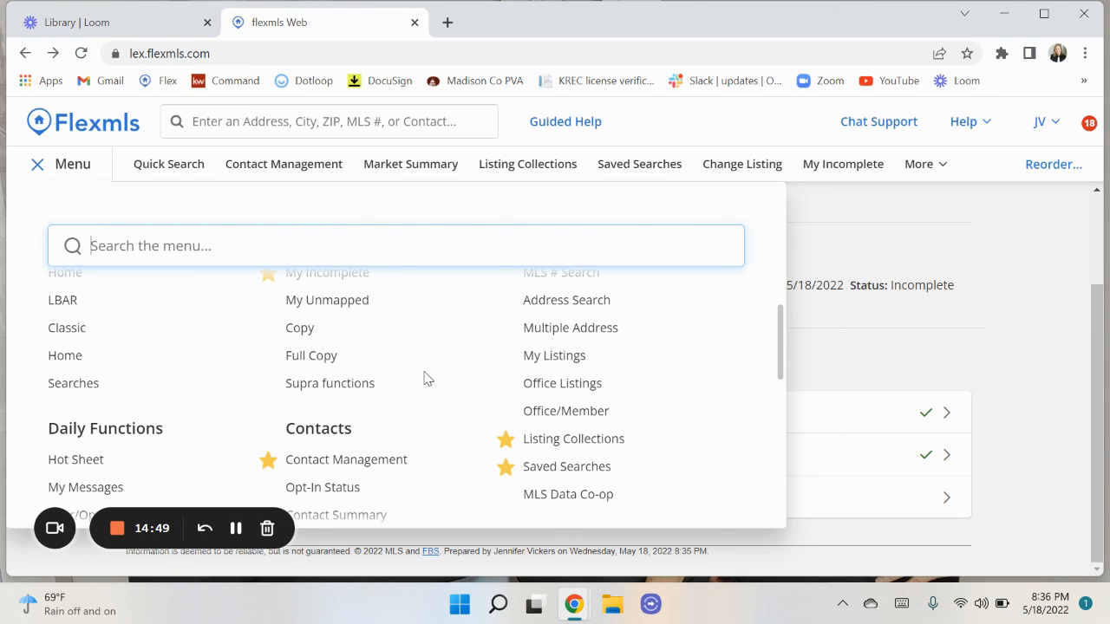
pyautogui.scroll(-2, 425, 378)
pyautogui.scroll(4, 424, 378)
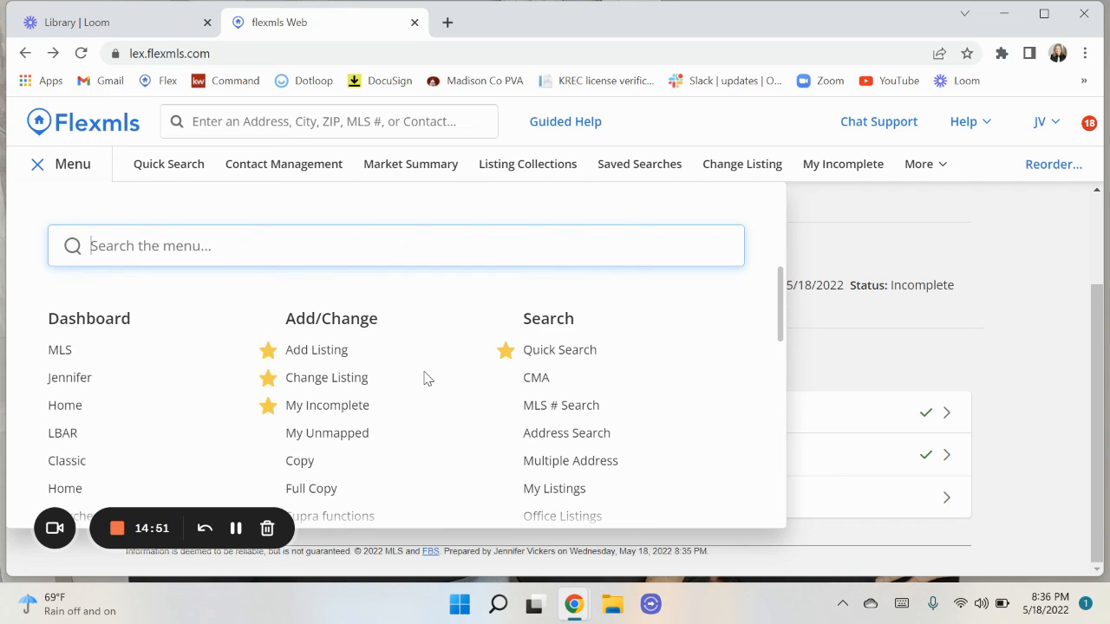
pyautogui.click(897, 355)
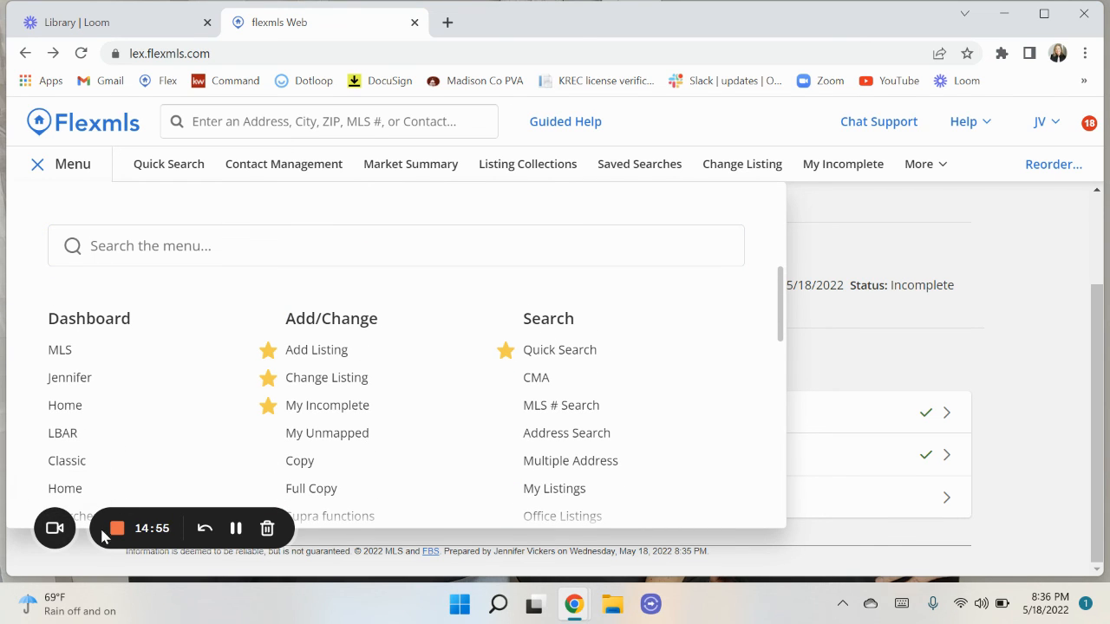